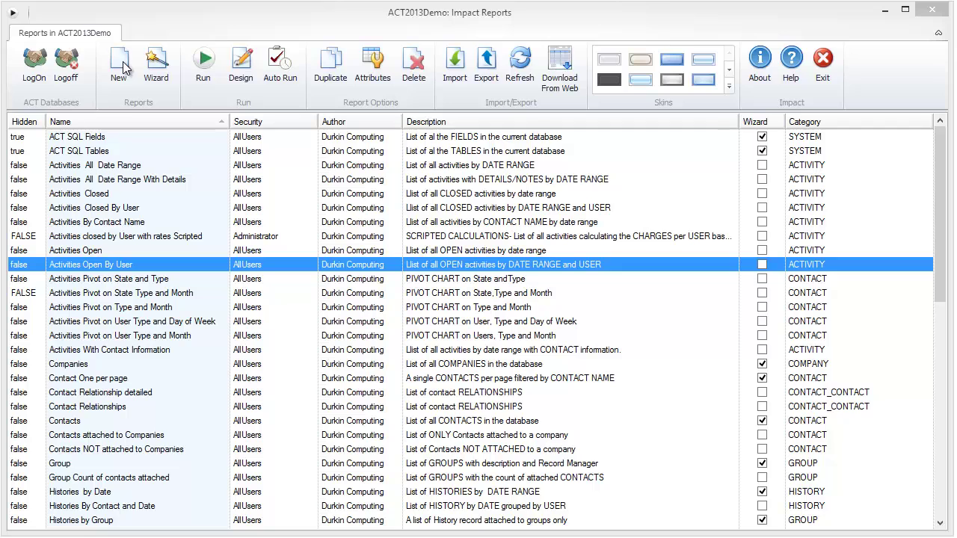
Start the report wizard and choose the 1-to-many Grouped report type for the CONTACT table
{"action": "left_click", "coordinate": [156, 67]}
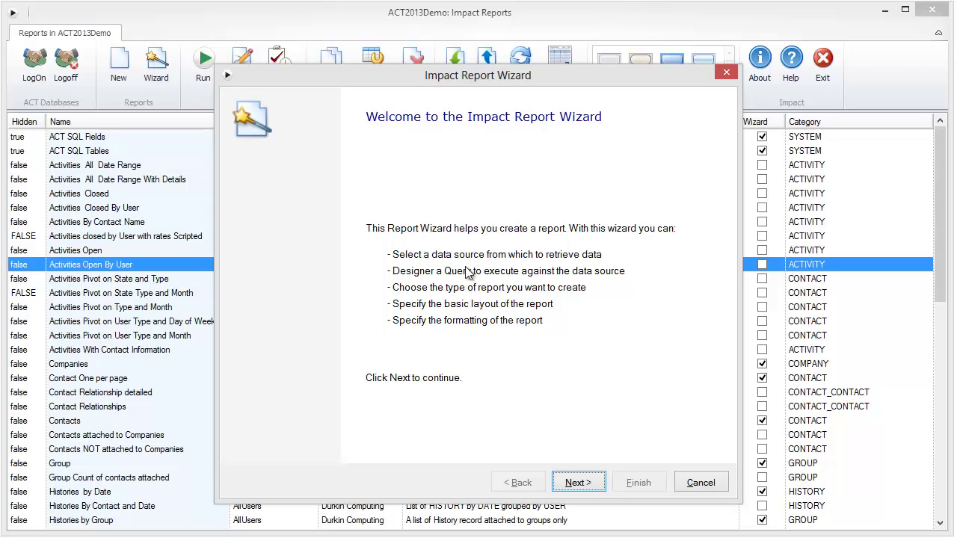
{"action": "left_click", "coordinate": [577, 483]}
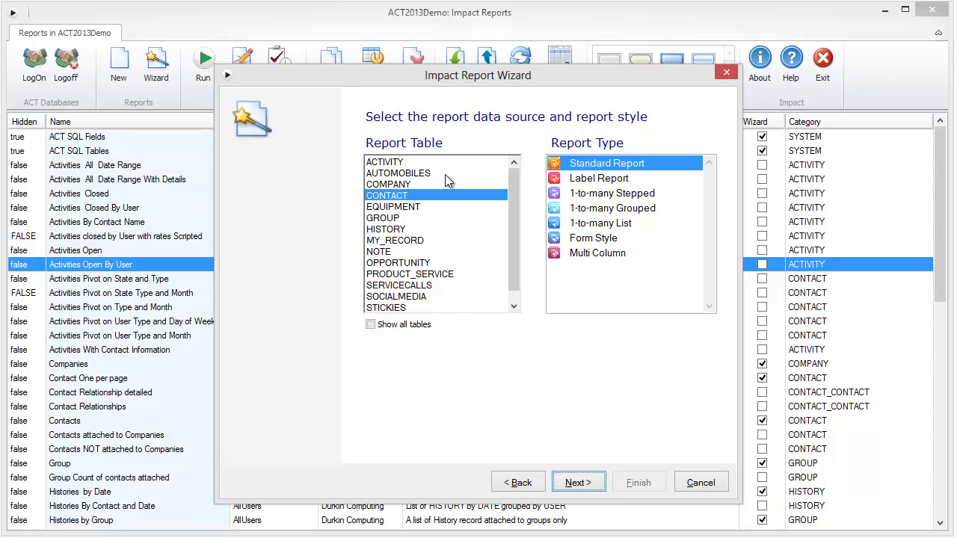
{"action": "key", "text": "XF86AudioLowerVolume"}
{"action": "left_click", "coordinate": [624, 210]}
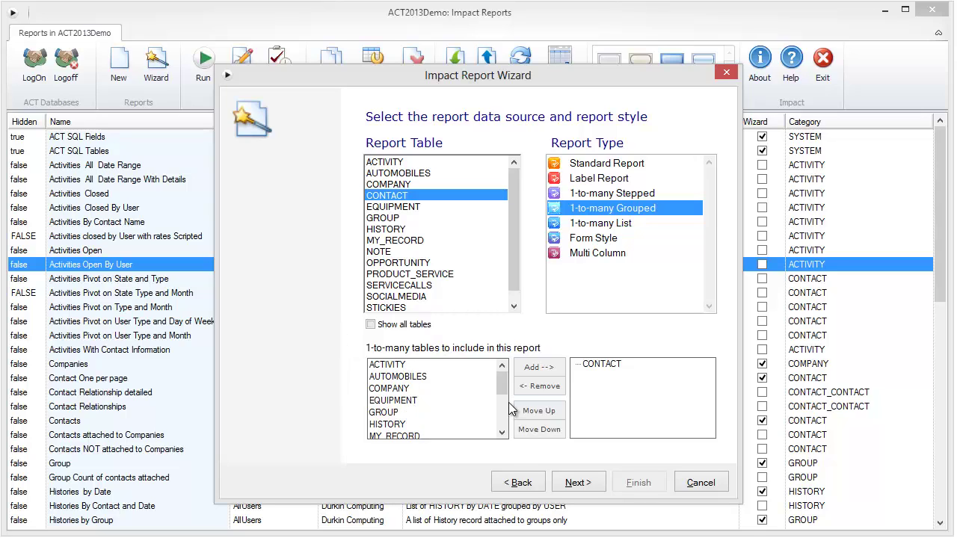
Include the ACTIVITY table as a 1-to-many table under CONTACT in the report
{"action": "left_click", "coordinate": [504, 417]}
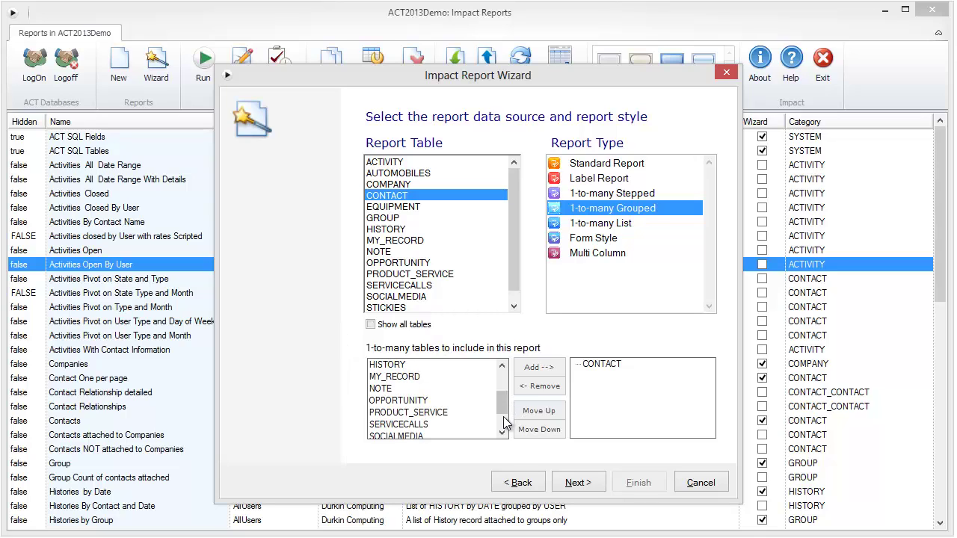
{"action": "left_click_drag", "start_coordinate": [505, 406], "coordinate": [504, 384]}
{"action": "left_click", "coordinate": [420, 367]}
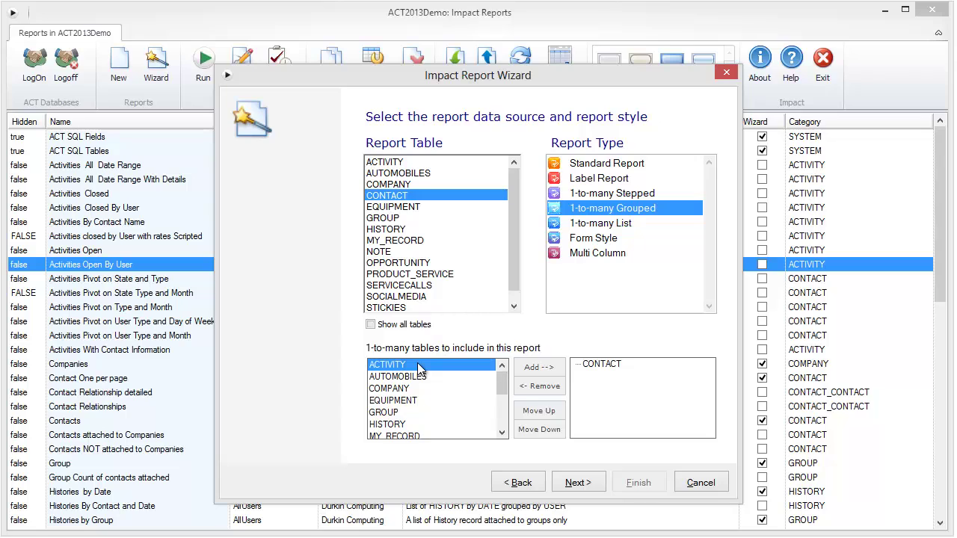
{"action": "left_click", "coordinate": [539, 370]}
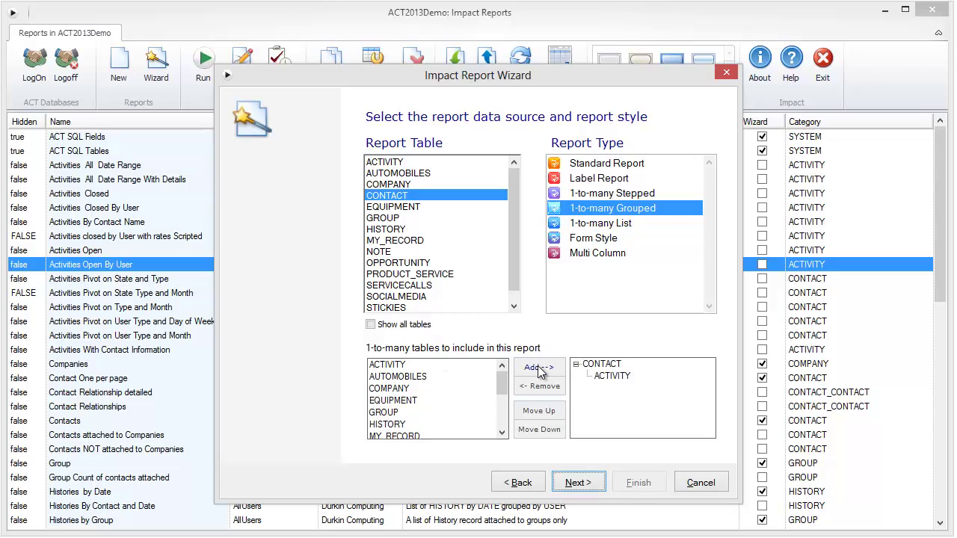
{"action": "left_click", "coordinate": [608, 366]}
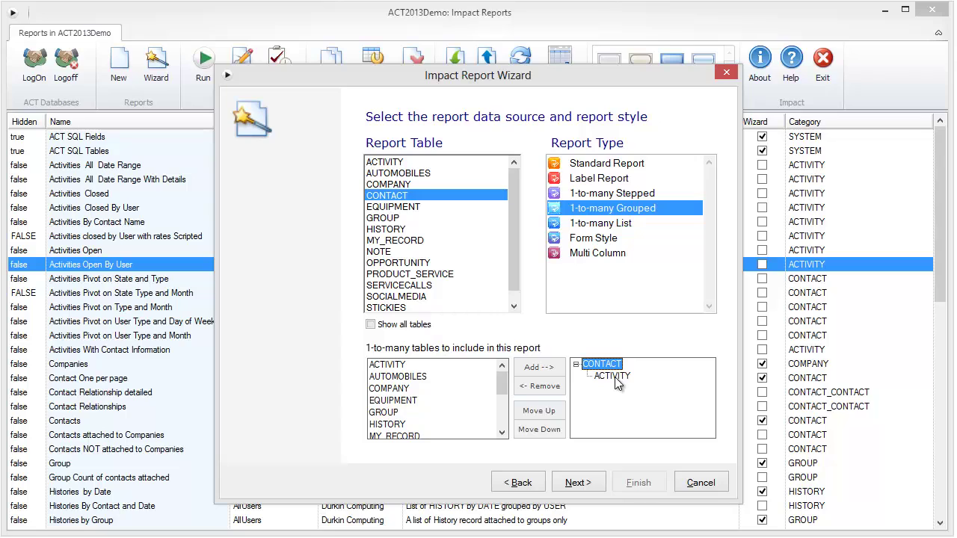
{"action": "left_click", "coordinate": [428, 378]}
{"action": "left_click", "coordinate": [537, 368]}
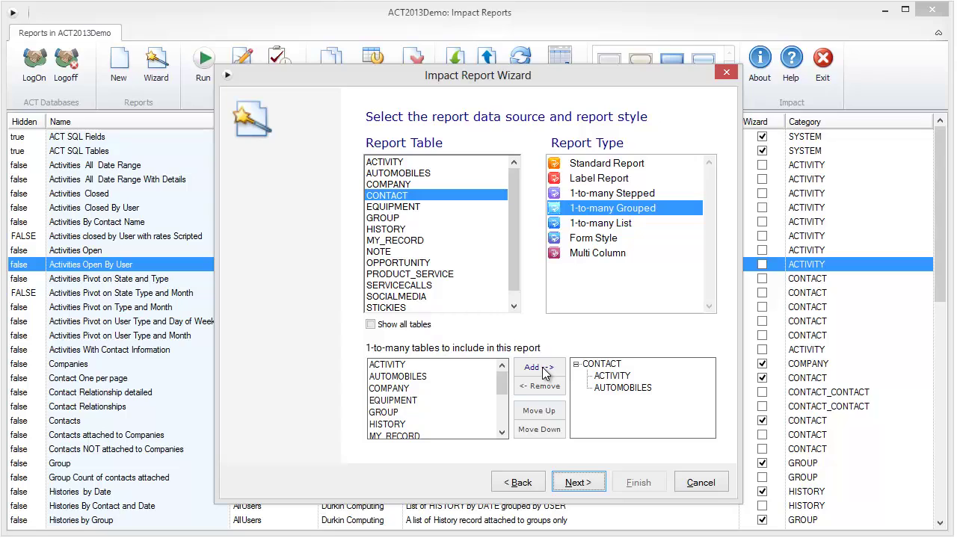
{"action": "left_click", "coordinate": [609, 388]}
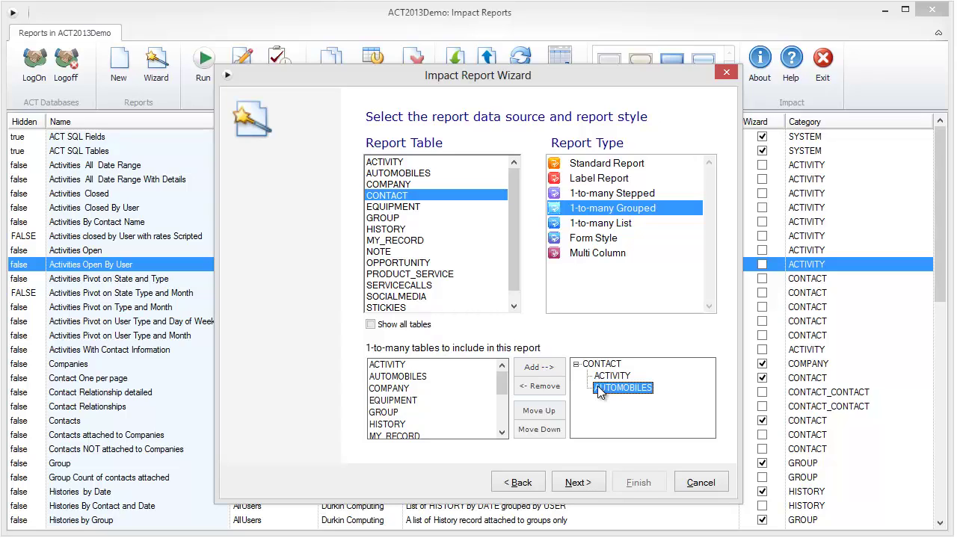
{"action": "left_click", "coordinate": [561, 387]}
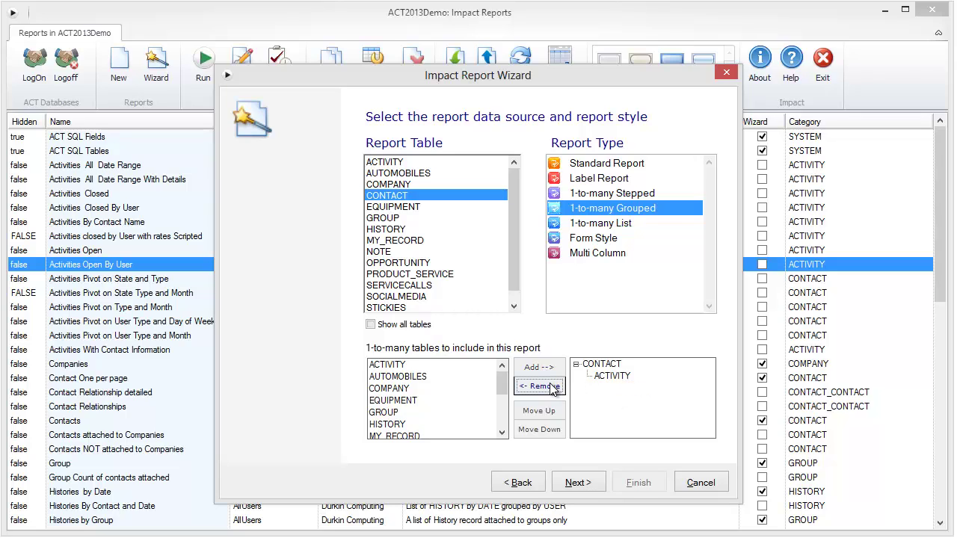
Add the ID/Status field to the CONTACT master fields and continue to the ACTIVITY details
{"action": "left_click", "coordinate": [575, 482]}
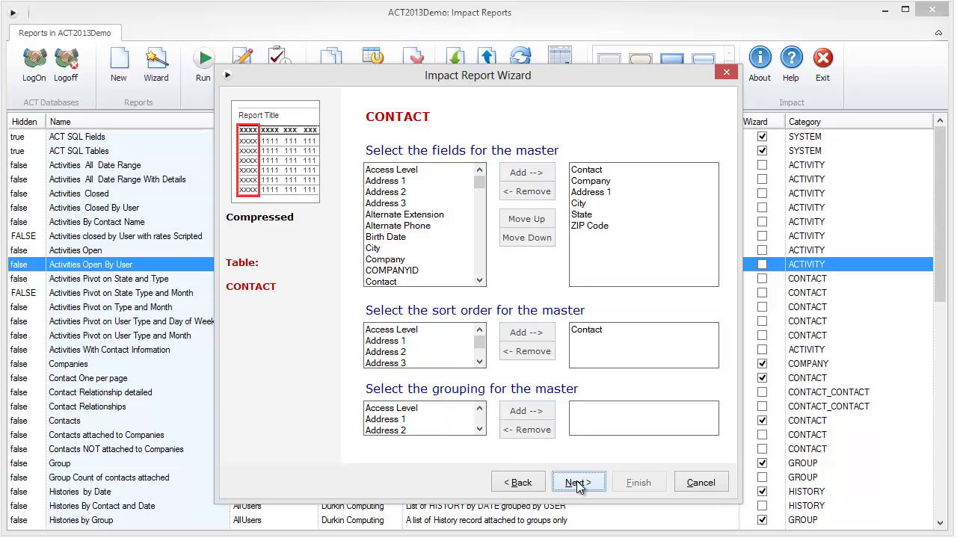
{"action": "left_click", "coordinate": [628, 170]}
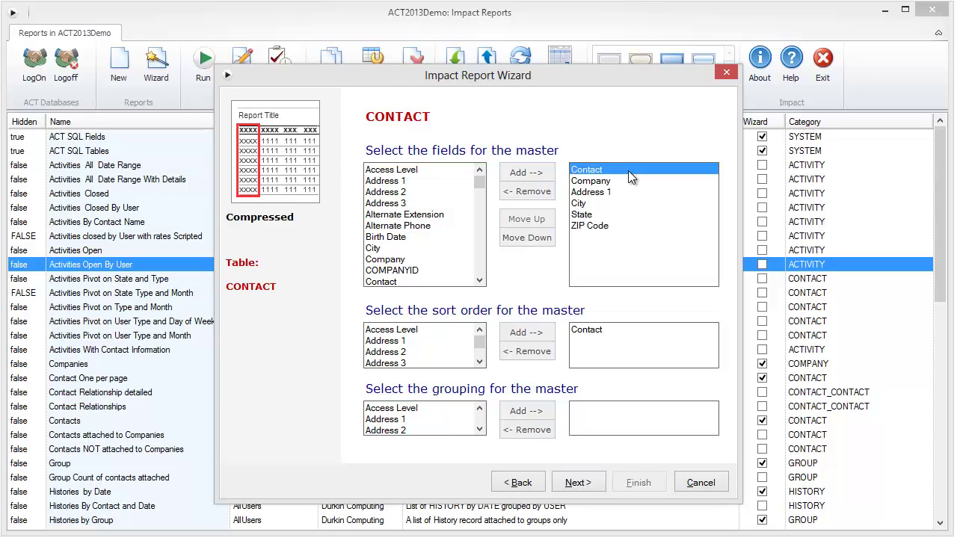
{"action": "key", "text": "Down"}
{"action": "key", "text": "Down"}
{"action": "key", "text": "Down"}
{"action": "key", "text": "Down"}
{"action": "key", "text": "Down"}
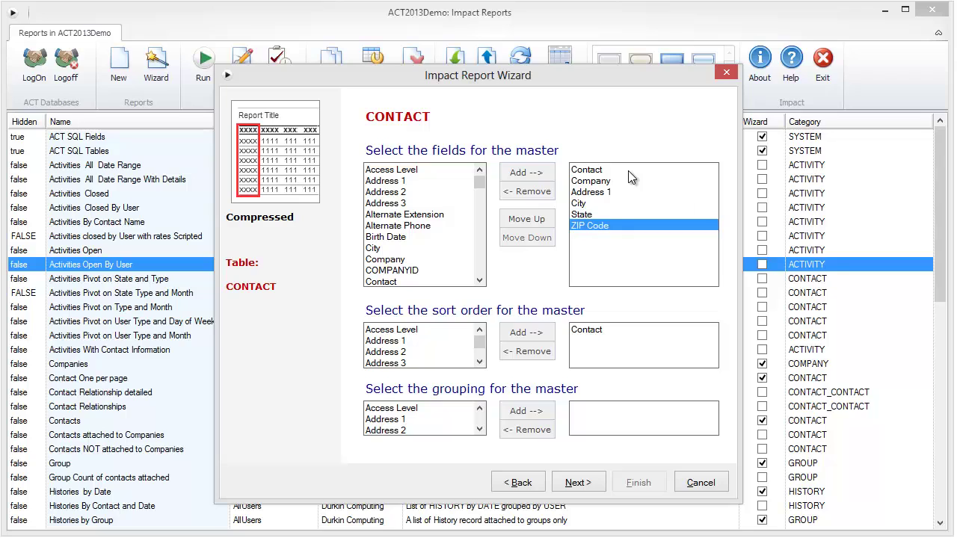
{"action": "left_click_drag", "start_coordinate": [481, 185], "coordinate": [481, 212]}
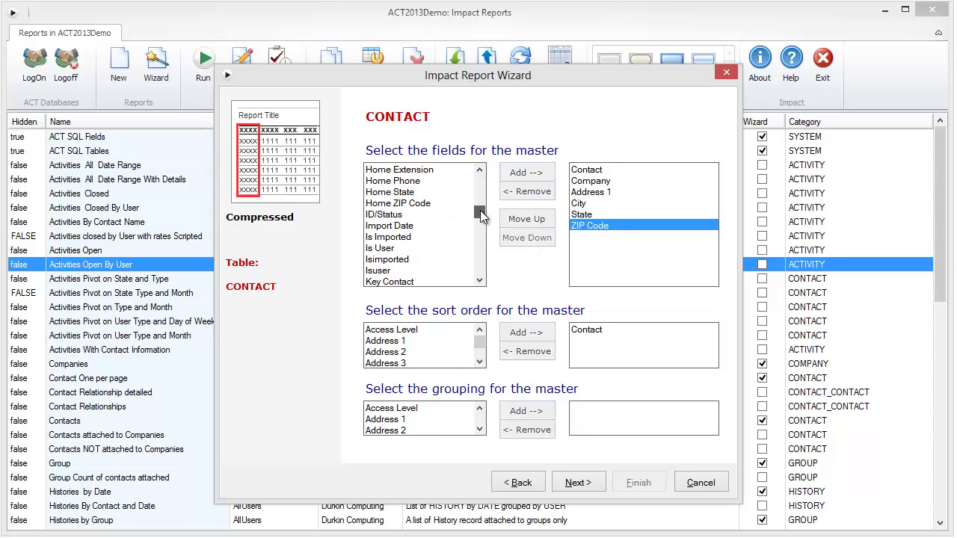
{"action": "left_click", "coordinate": [408, 217]}
{"action": "left_click", "coordinate": [527, 180]}
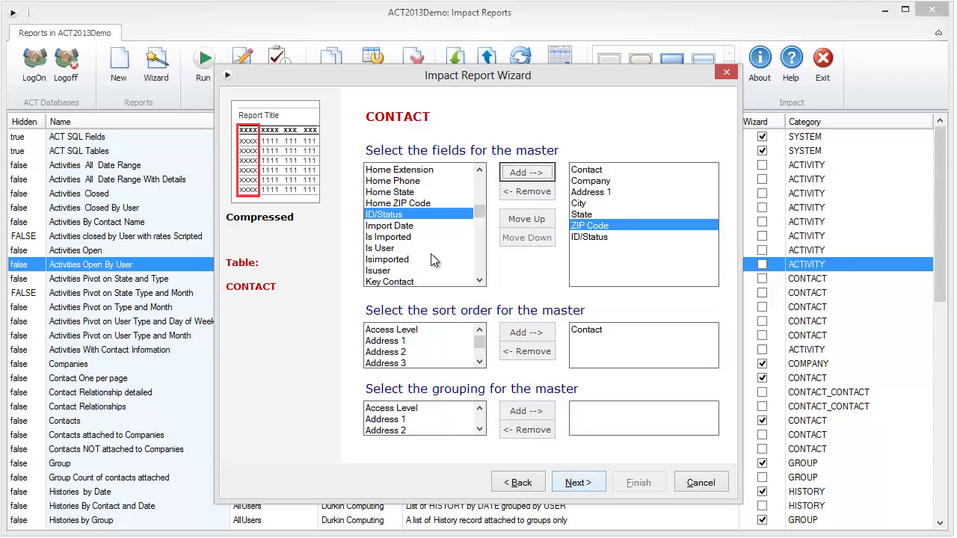
{"action": "left_click", "coordinate": [585, 486]}
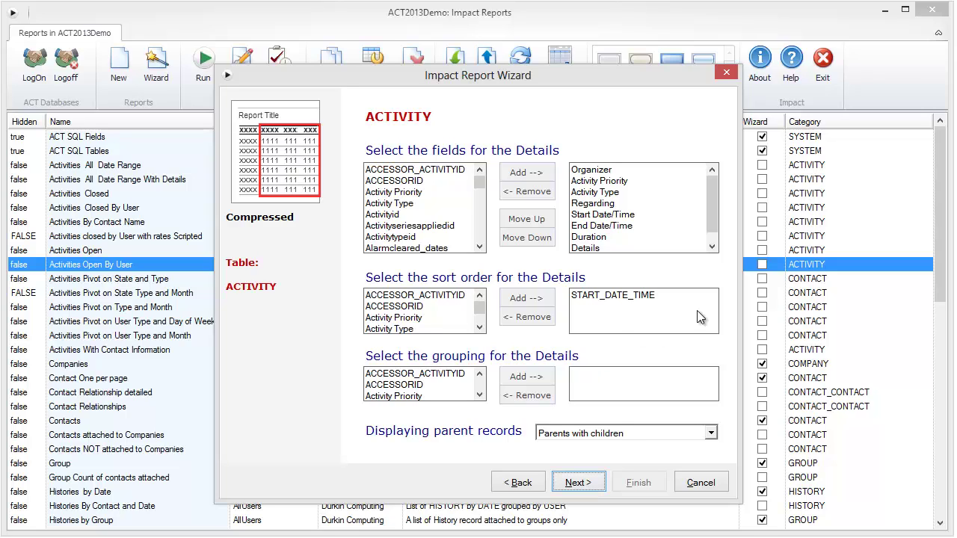
Remove End Date/Time, Duration, Details and Cleared from the ACTIVITY detail fields and continue to the report attributes
{"action": "left_click", "coordinate": [623, 170]}
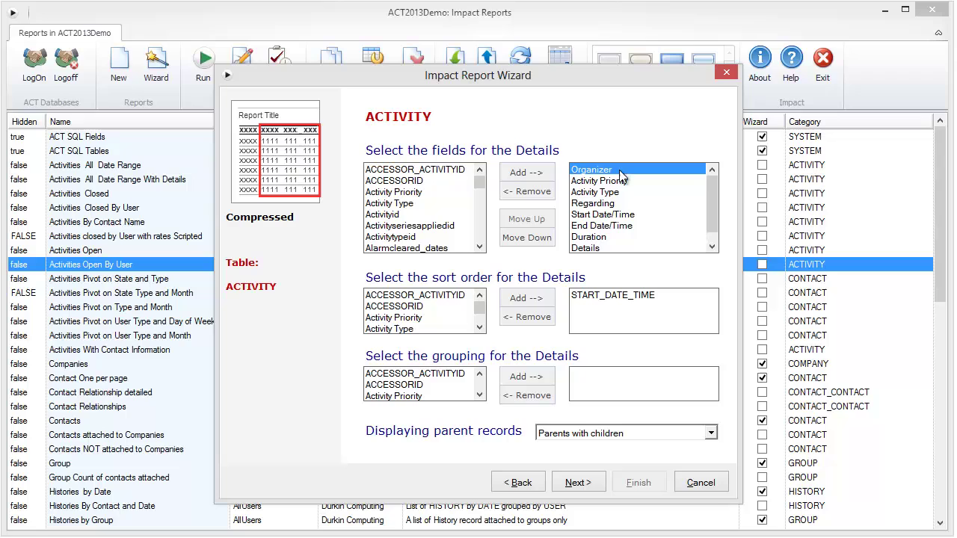
{"action": "left_click", "coordinate": [712, 247]}
{"action": "left_click", "coordinate": [712, 169]}
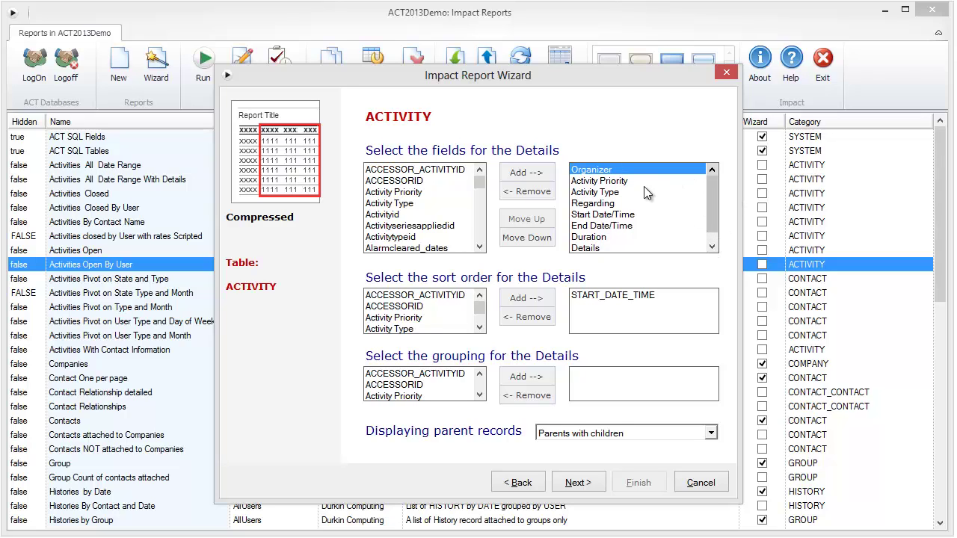
{"action": "double_click", "coordinate": [612, 226]}
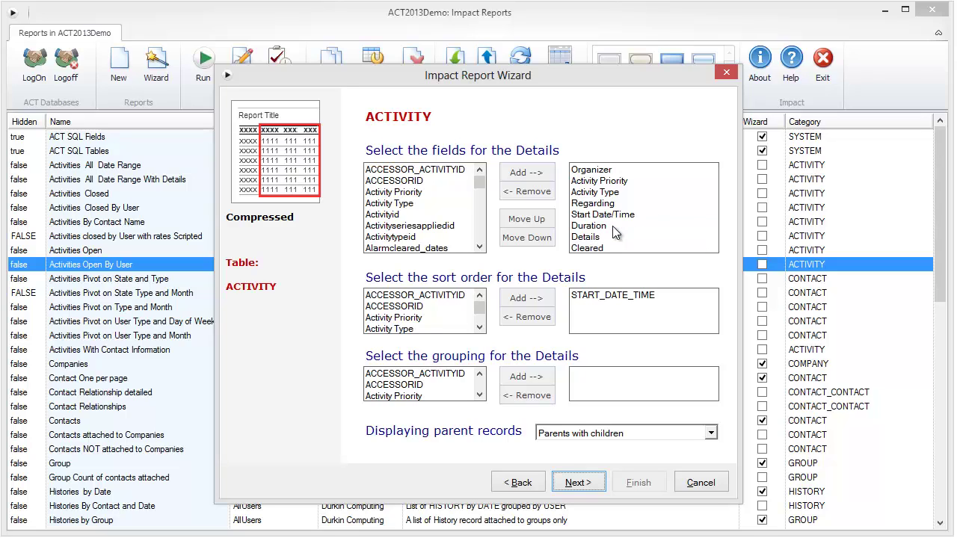
{"action": "double_click", "coordinate": [612, 226]}
{"action": "left_click", "coordinate": [603, 227]}
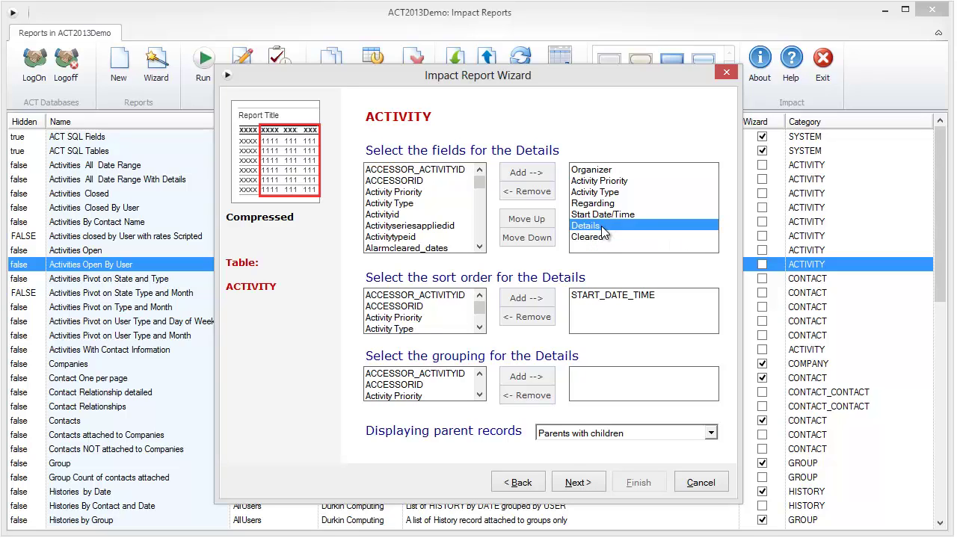
{"action": "double_click", "coordinate": [603, 227]}
{"action": "double_click", "coordinate": [601, 226]}
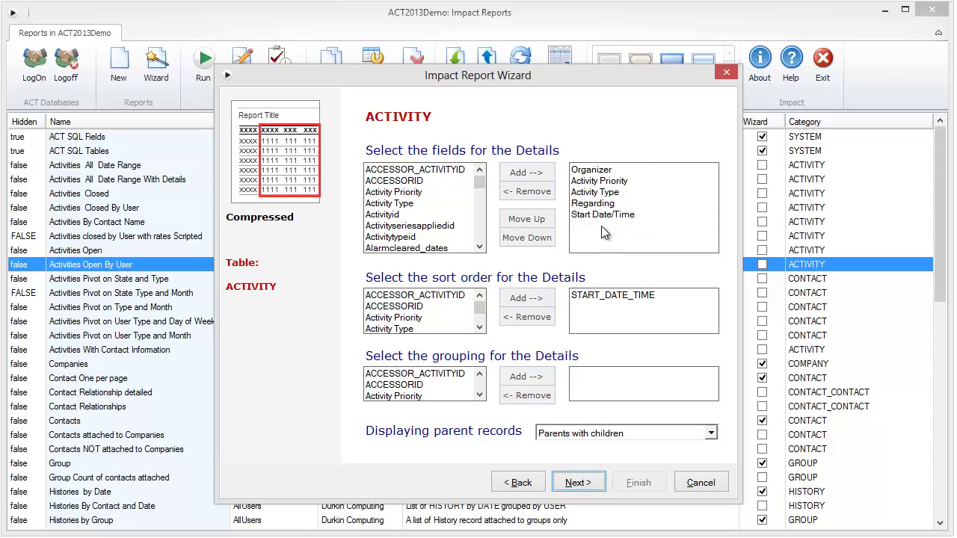
{"action": "left_click", "coordinate": [625, 171]}
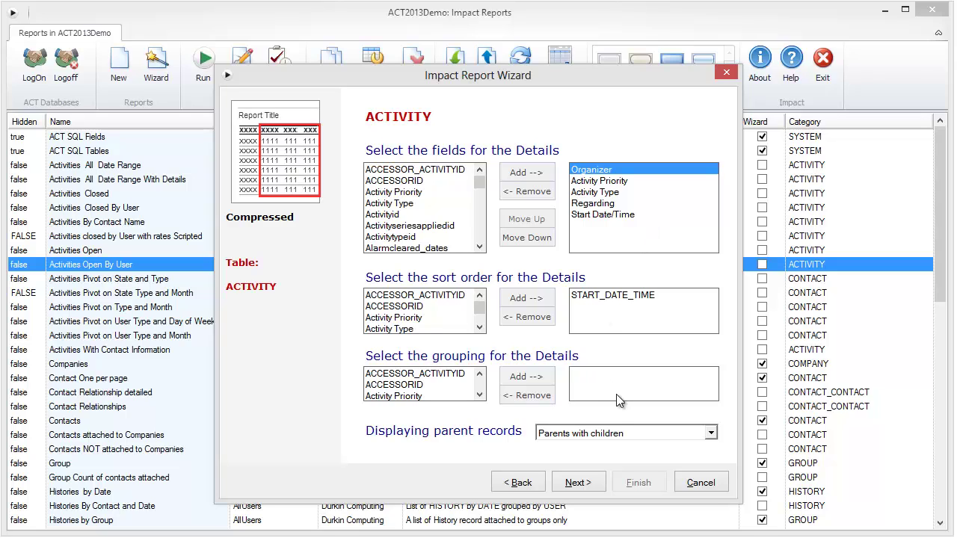
{"action": "left_click", "coordinate": [576, 483]}
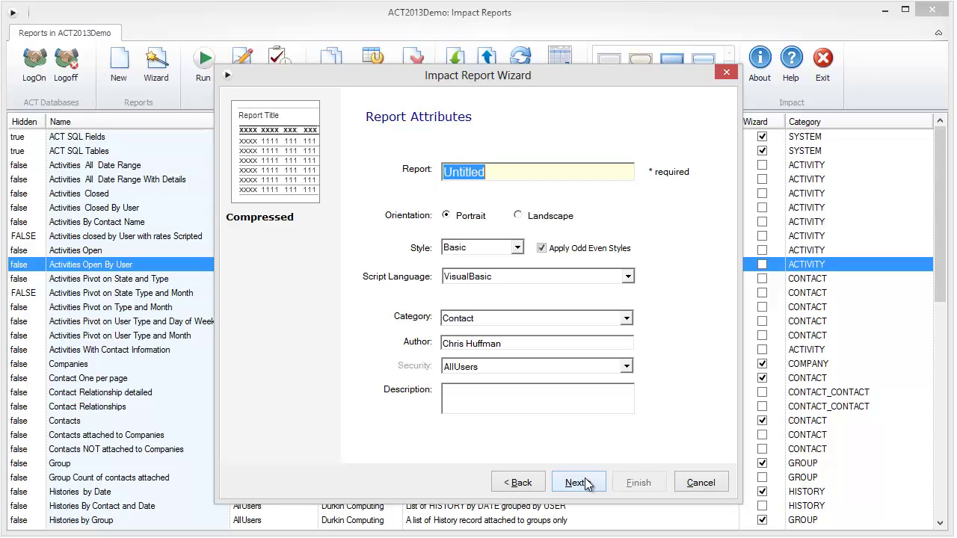
Name the report "My Demo report", with the Basic style and VisualBasic as the script language
{"action": "type", "text": "My Demo report"}
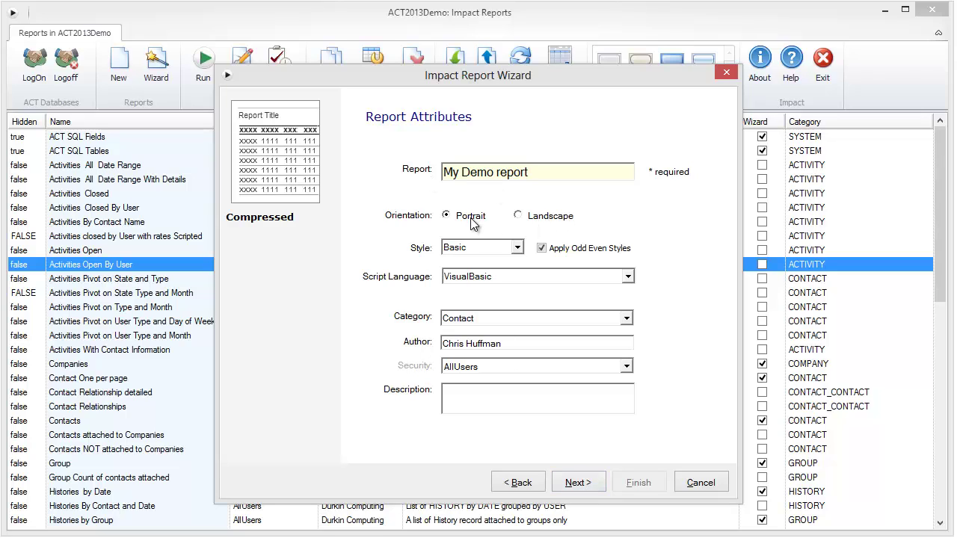
{"action": "left_click", "coordinate": [517, 248]}
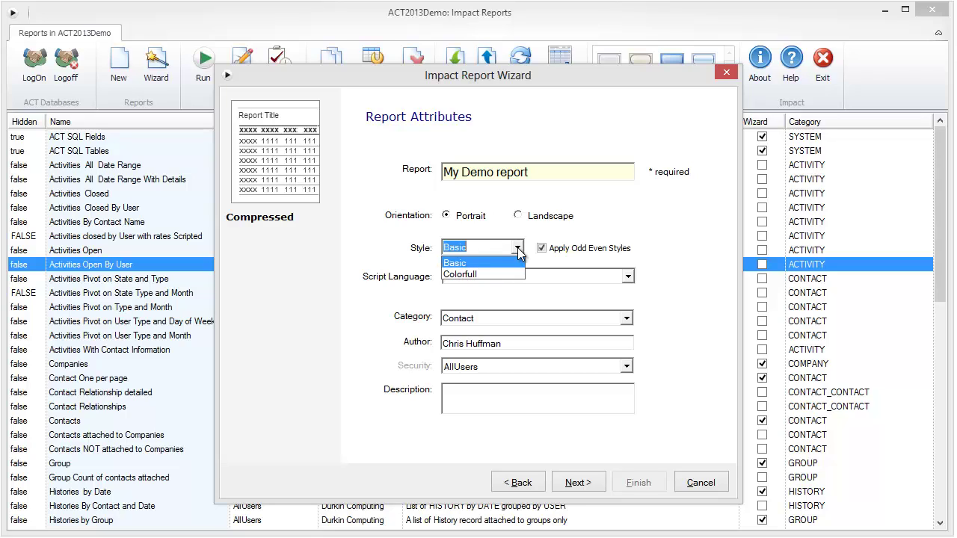
{"action": "left_click", "coordinate": [492, 264]}
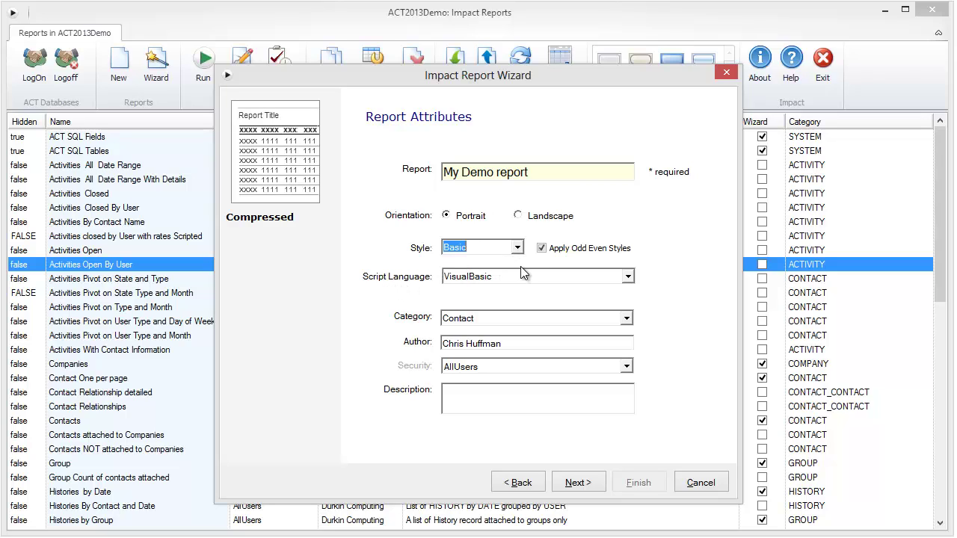
{"action": "key", "text": "Tab"}
{"action": "left_click", "coordinate": [627, 278]}
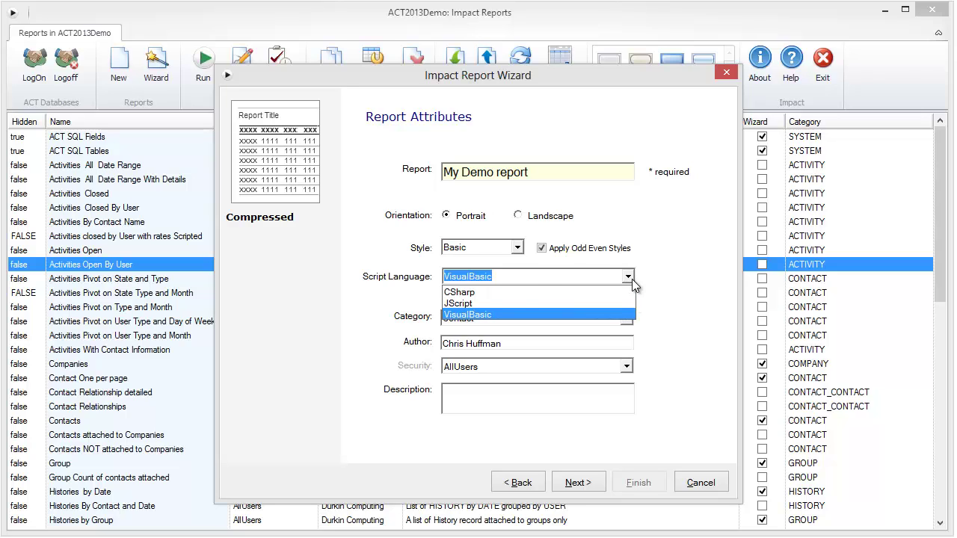
{"action": "left_click", "coordinate": [514, 276]}
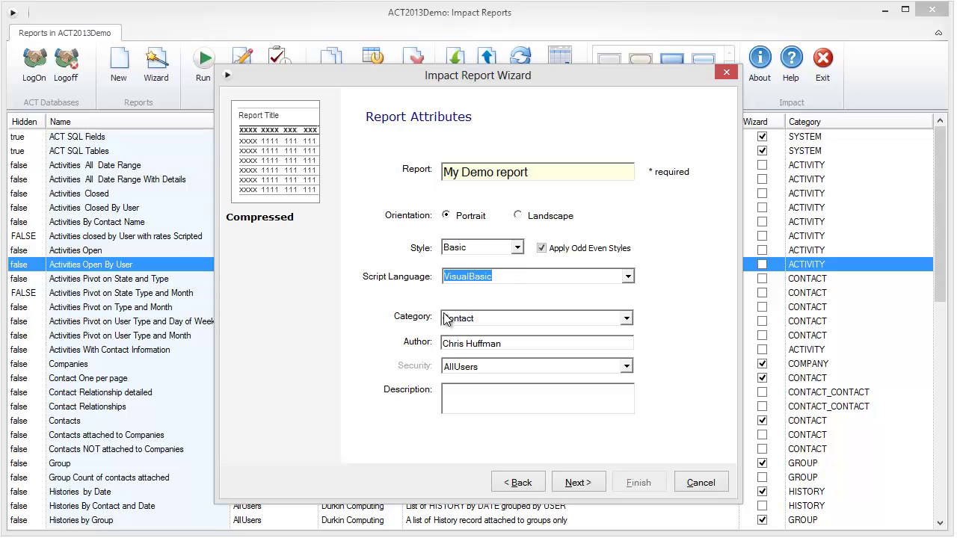
Enter "Webinar Demo Report" as the report description and finish the wizard to create the report
{"action": "left_click", "coordinate": [513, 395]}
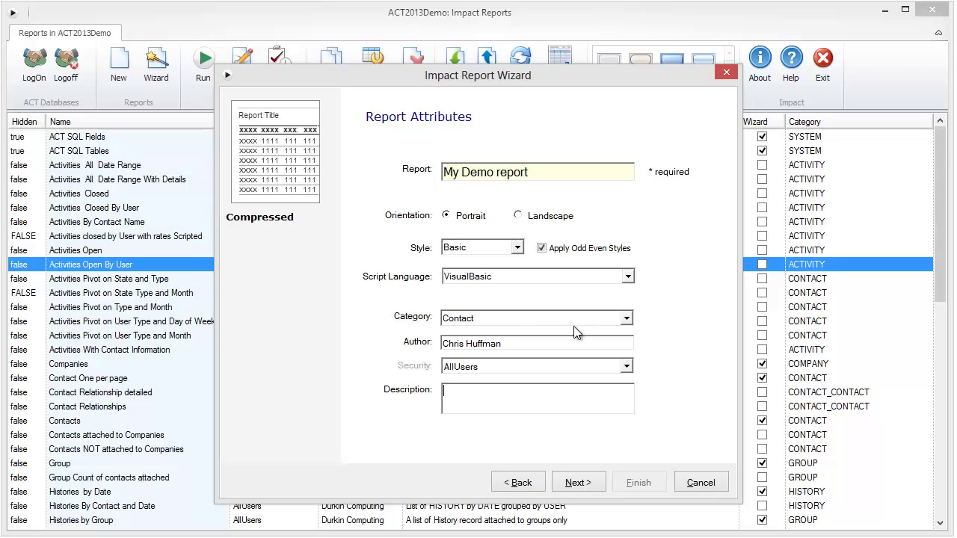
{"action": "left_click_drag", "start_coordinate": [515, 343], "coordinate": [347, 355]}
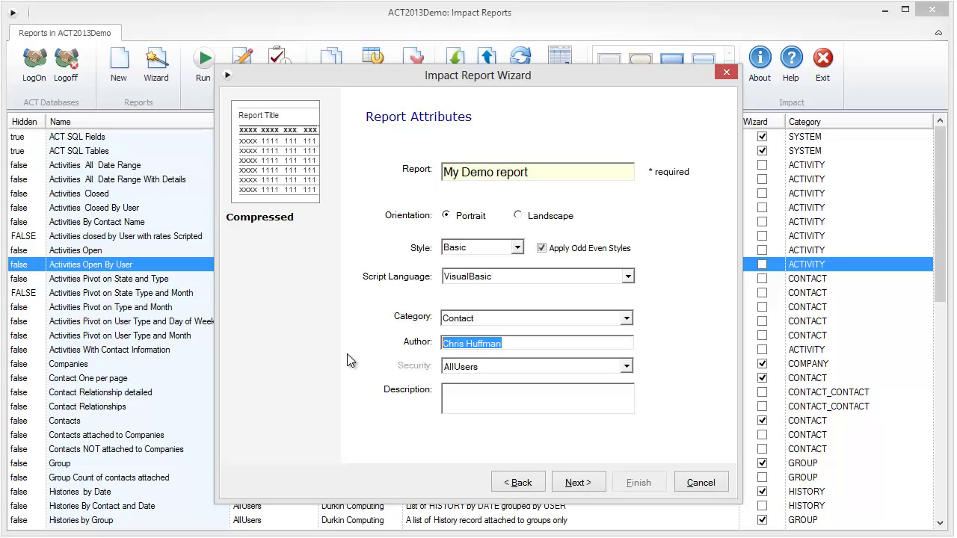
{"action": "left_click", "coordinate": [487, 406]}
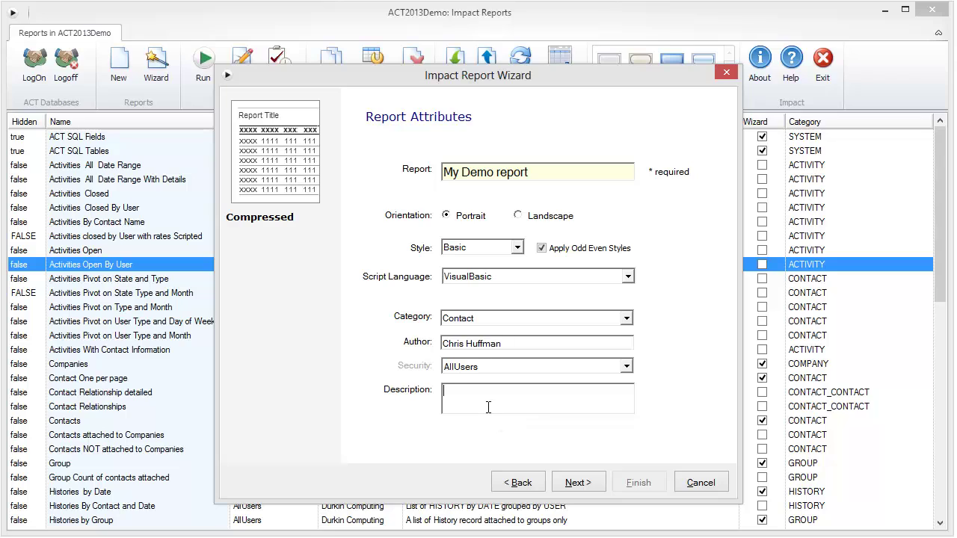
{"action": "type", "text": "Webinar Demo Report"}
{"action": "left_click", "coordinate": [578, 484]}
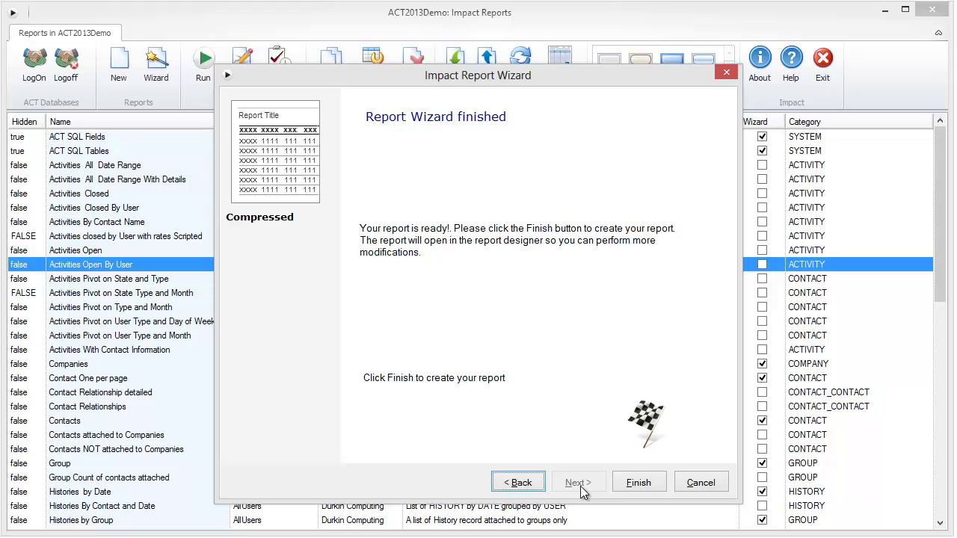
{"action": "left_click", "coordinate": [637, 484]}
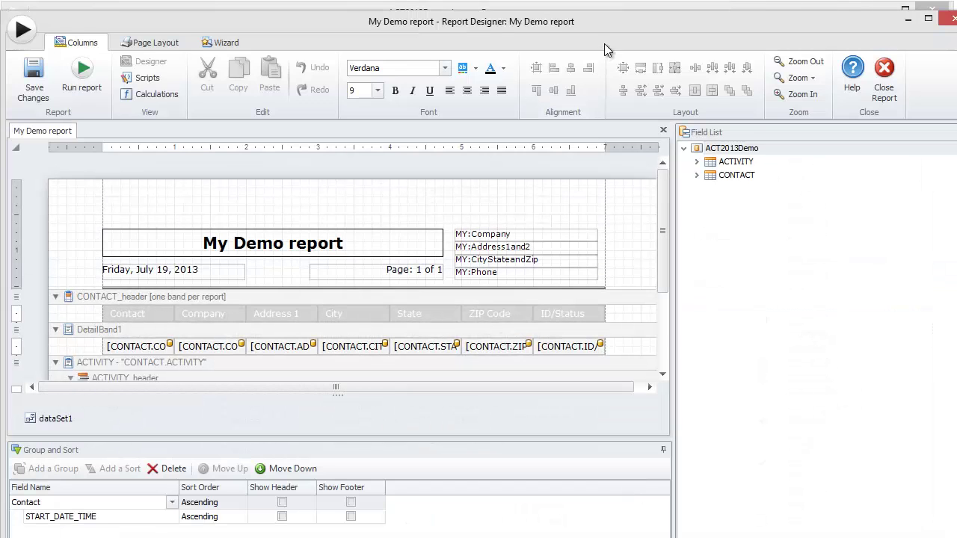
Maximize the report designer window and enlarge the report layout area above the Group and Sort pane
{"action": "double_click", "coordinate": [652, 25]}
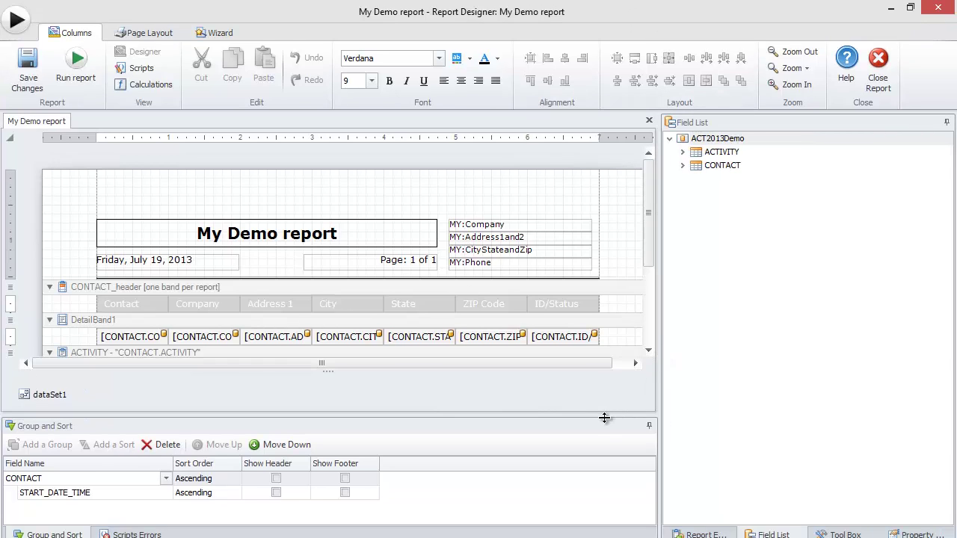
{"action": "left_click_drag", "start_coordinate": [603, 419], "coordinate": [599, 451]}
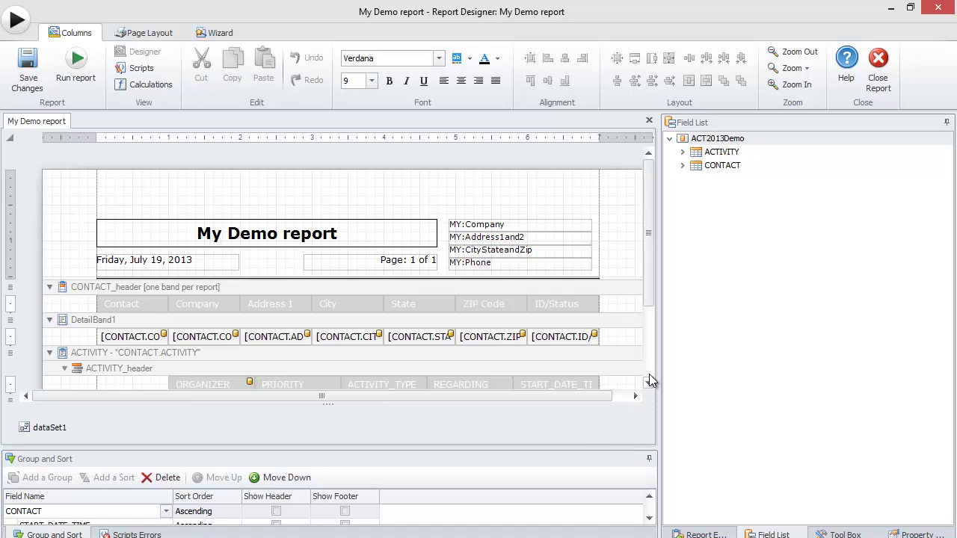
Examine the report's title area and its CONTACT_header, DetailBand1, ACTIVITY_header and ACTIVITY_details bands, matching column headings to their data fields
{"action": "left_click", "coordinate": [651, 369]}
{"action": "left_click_drag", "start_coordinate": [649, 267], "coordinate": [649, 239]}
{"action": "left_click", "coordinate": [238, 168]}
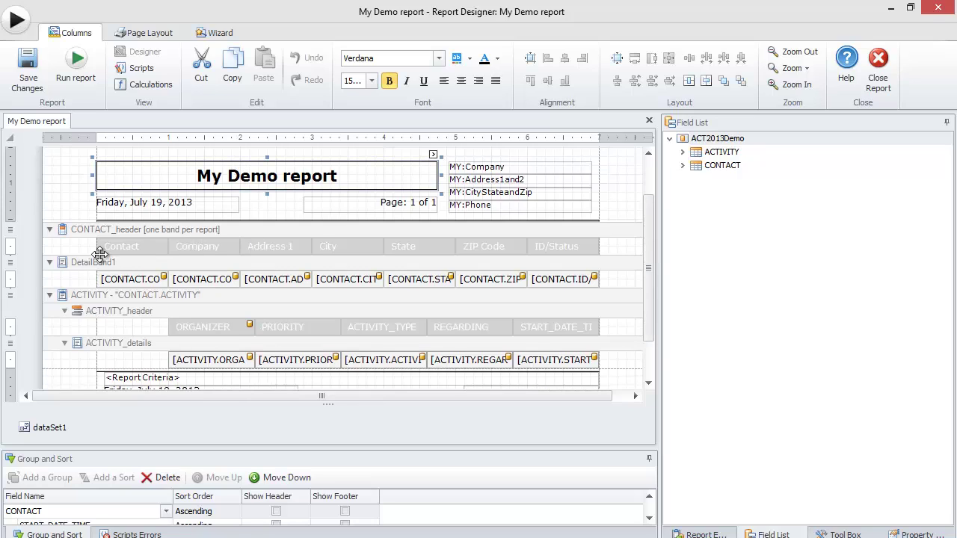
{"action": "left_click", "coordinate": [79, 234]}
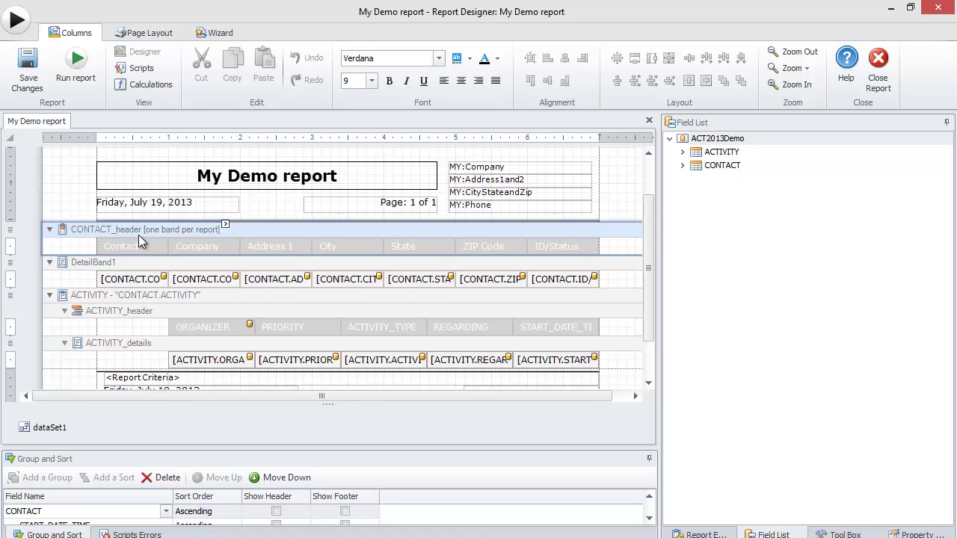
{"action": "mouse_move", "coordinate": [206, 249]}
{"action": "left_mouse_down"}
{"action": "mouse_move", "coordinate": [154, 249]}
{"action": "mouse_move", "coordinate": [191, 249]}
{"action": "left_mouse_up"}
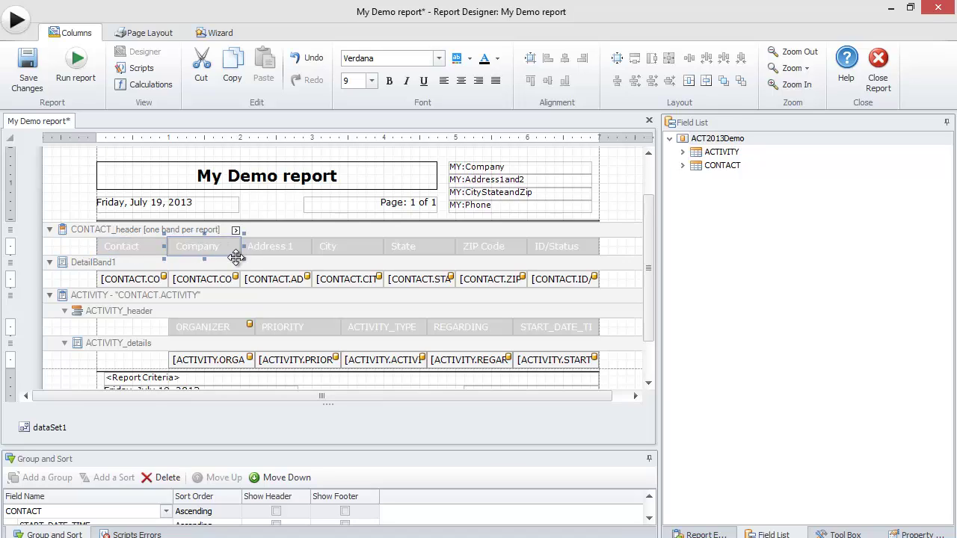
{"action": "left_click", "coordinate": [114, 280]}
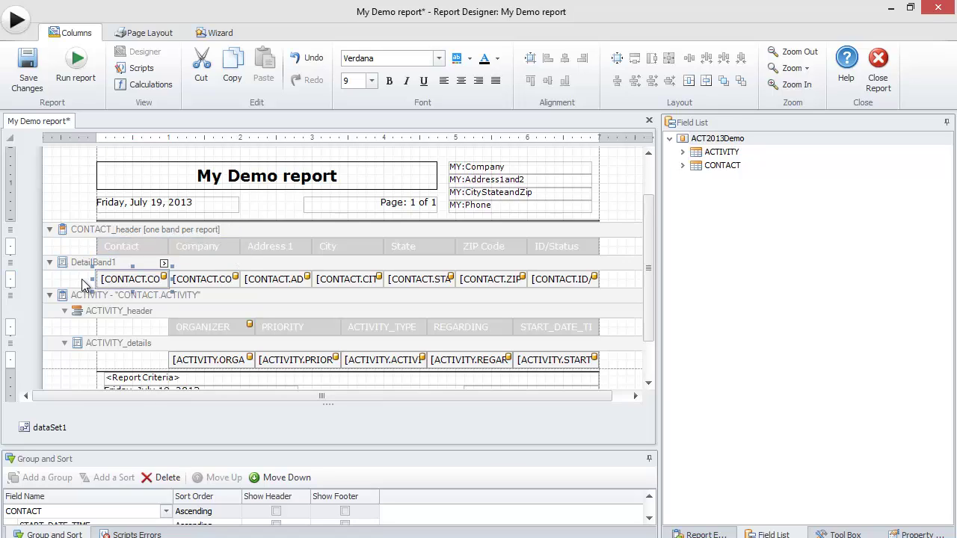
{"action": "left_click_drag", "start_coordinate": [78, 278], "coordinate": [606, 280]}
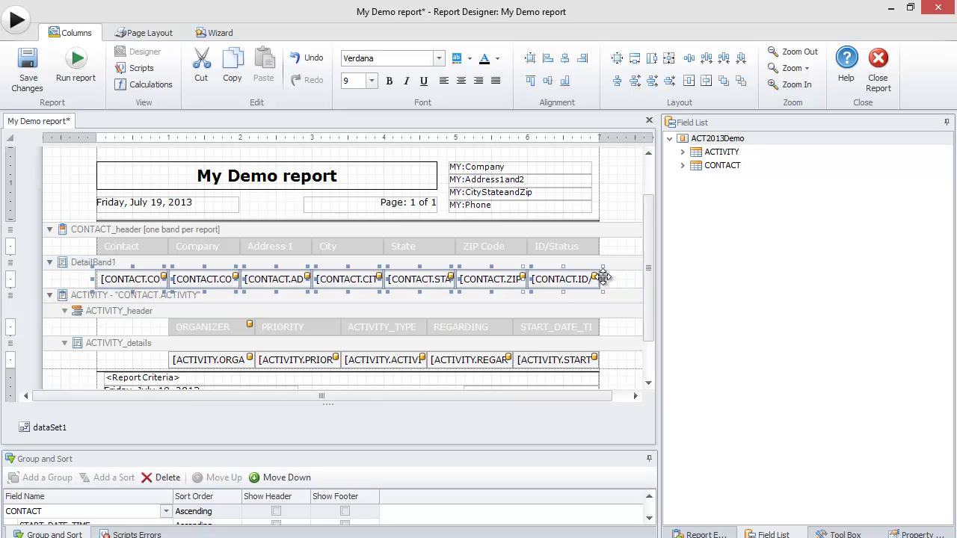
{"action": "left_click", "coordinate": [563, 244]}
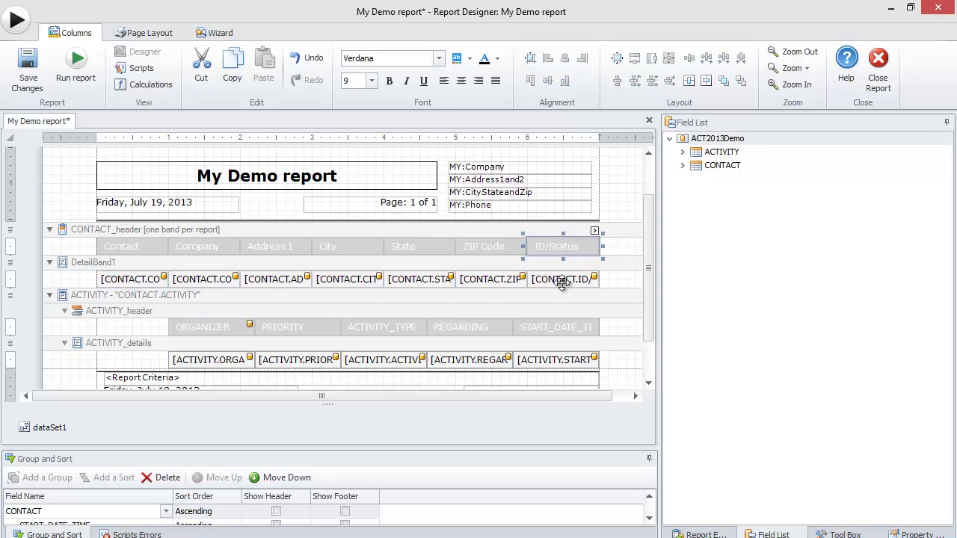
{"action": "left_click", "coordinate": [562, 280]}
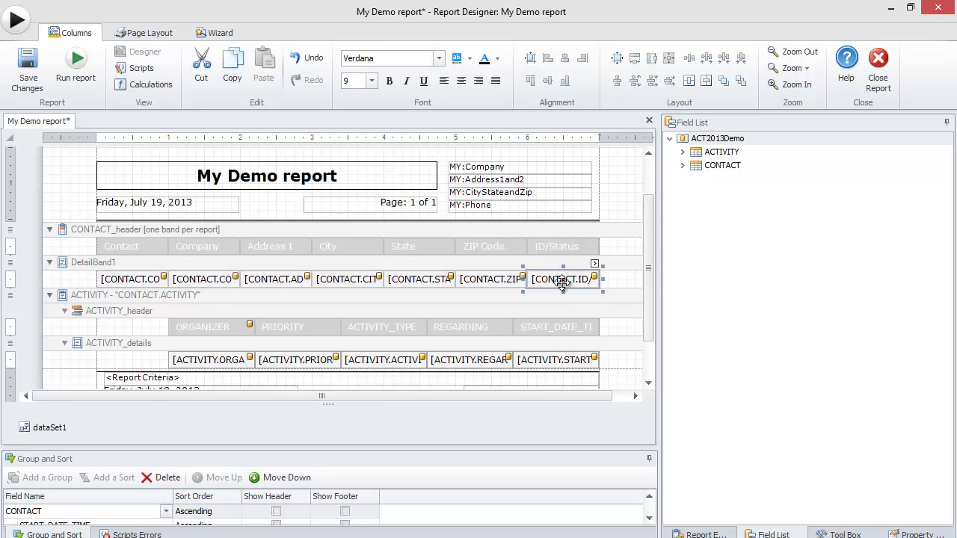
{"action": "left_click", "coordinate": [71, 326]}
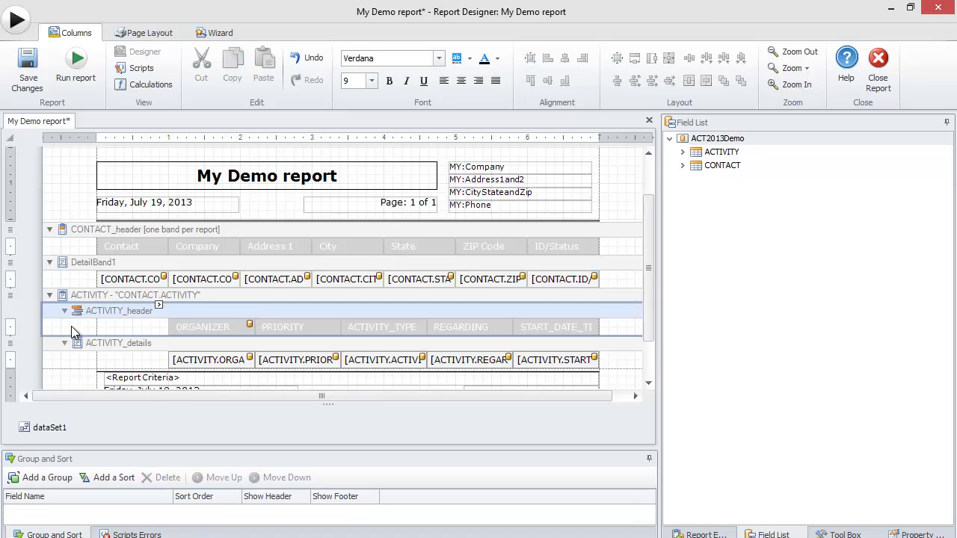
{"action": "left_click_drag", "start_coordinate": [71, 326], "coordinate": [602, 334]}
{"action": "left_click", "coordinate": [212, 327]}
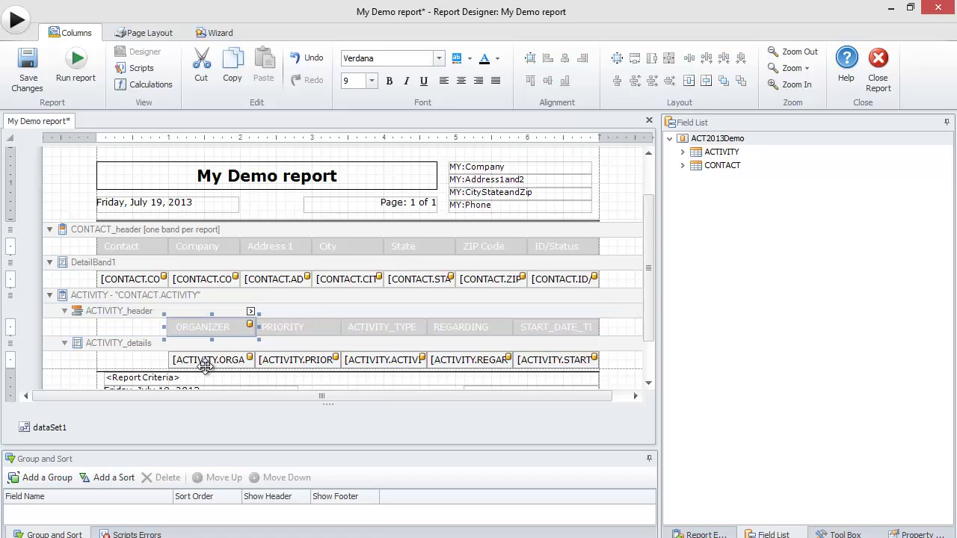
{"action": "left_click", "coordinate": [203, 363]}
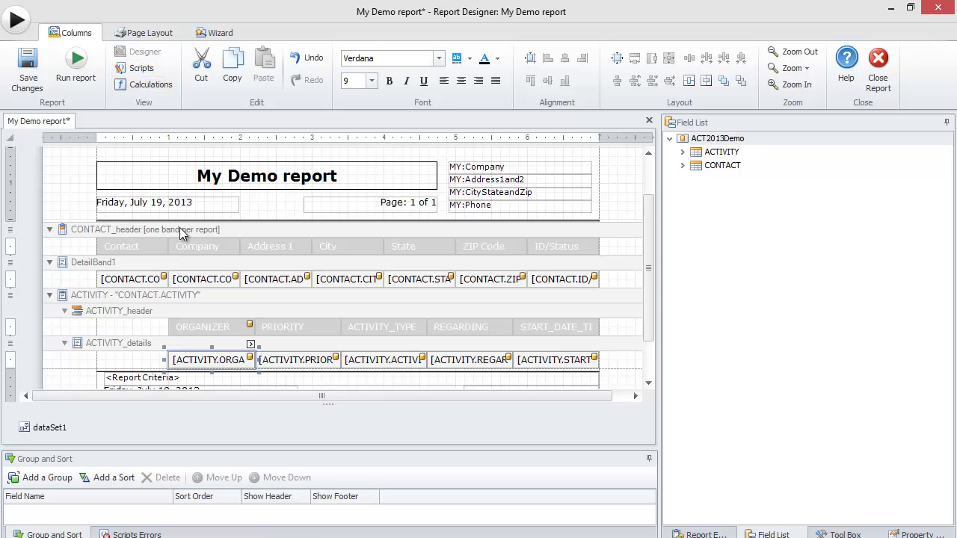
Run the report with its changes saved, look over the CONTACT and ACTIVITY criteria in the Report Run window, and close that window
{"action": "left_click", "coordinate": [76, 67]}
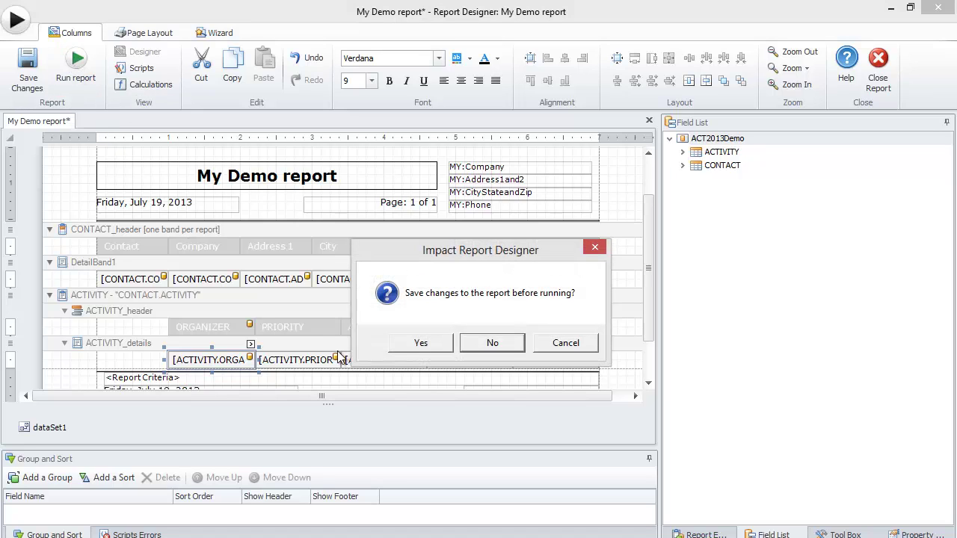
{"action": "left_click", "coordinate": [428, 343]}
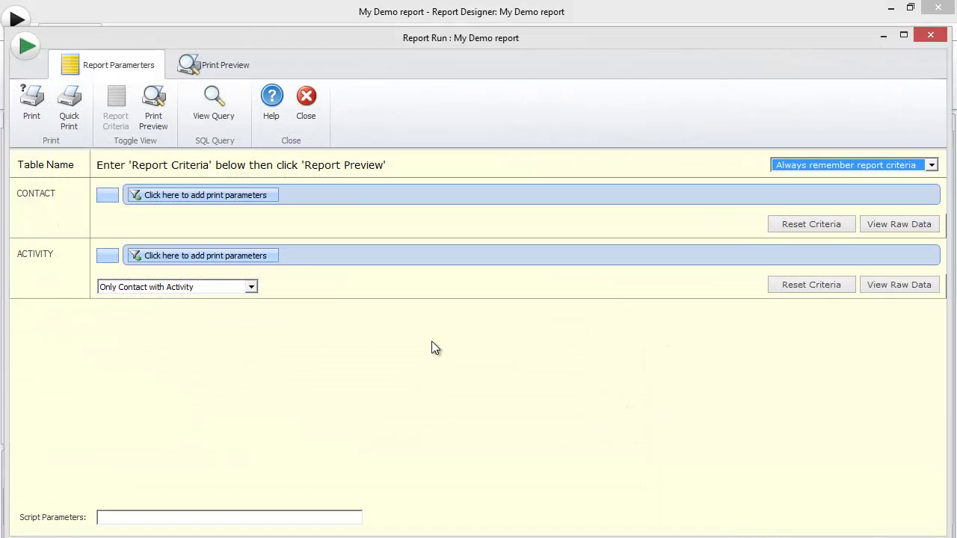
{"action": "left_click", "coordinate": [903, 36]}
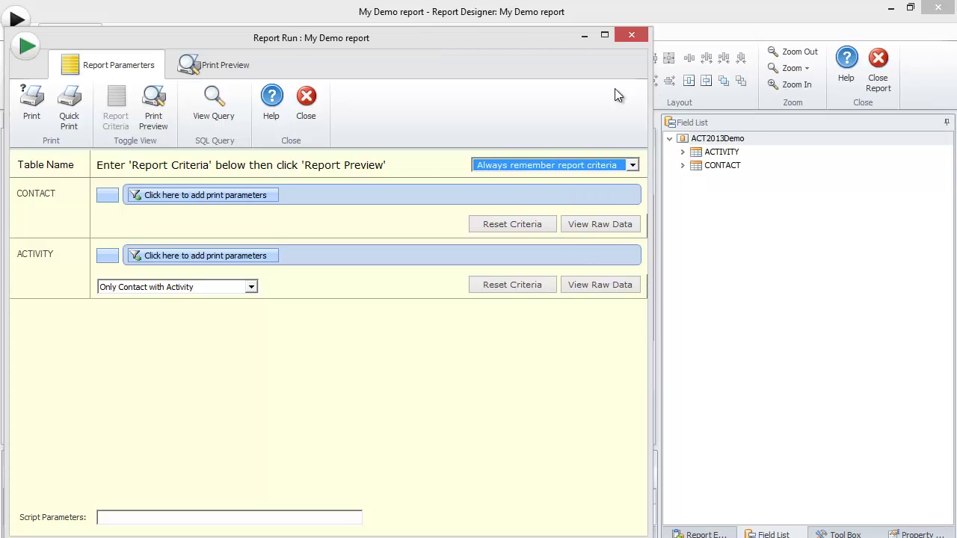
{"action": "left_click_drag", "start_coordinate": [565, 30], "coordinate": [716, 151]}
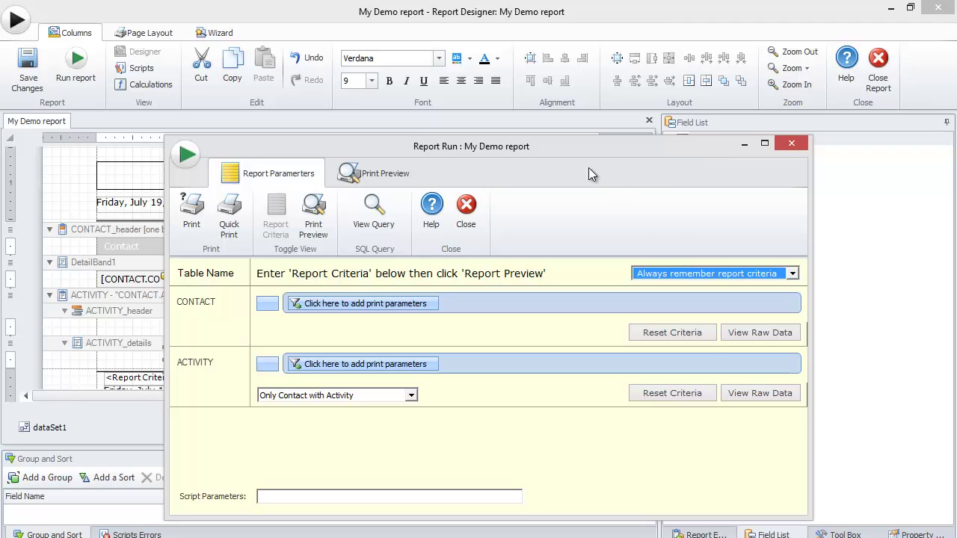
{"action": "left_click", "coordinate": [793, 143]}
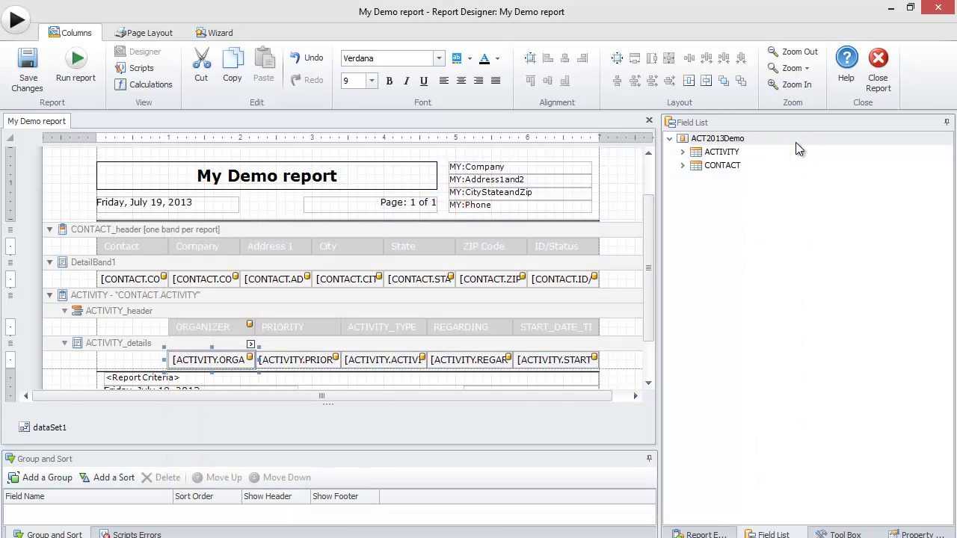
Preview the report pages and use the document map to go to the entries of two different contacts
{"action": "left_click", "coordinate": [147, 33]}
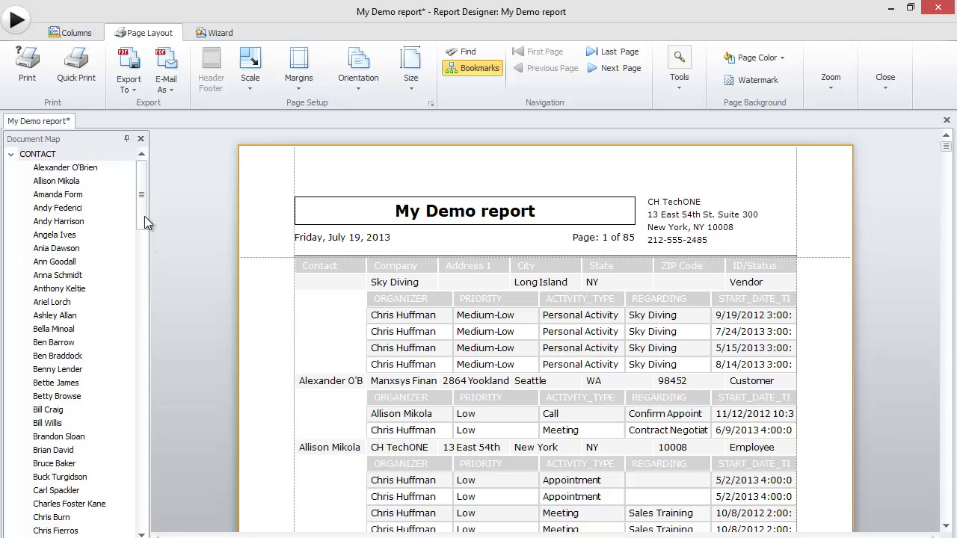
{"action": "left_click_drag", "start_coordinate": [145, 216], "coordinate": [131, 376]}
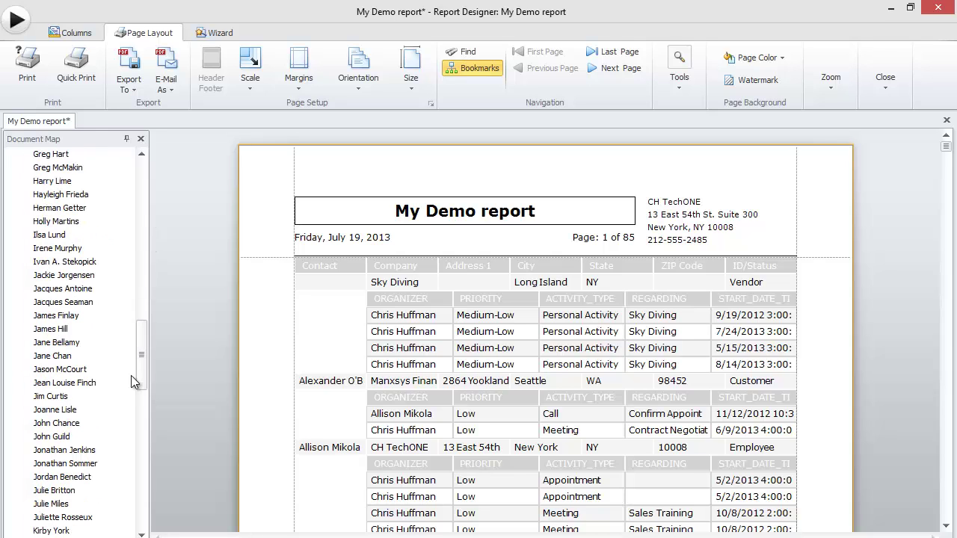
{"action": "left_click", "coordinate": [55, 399]}
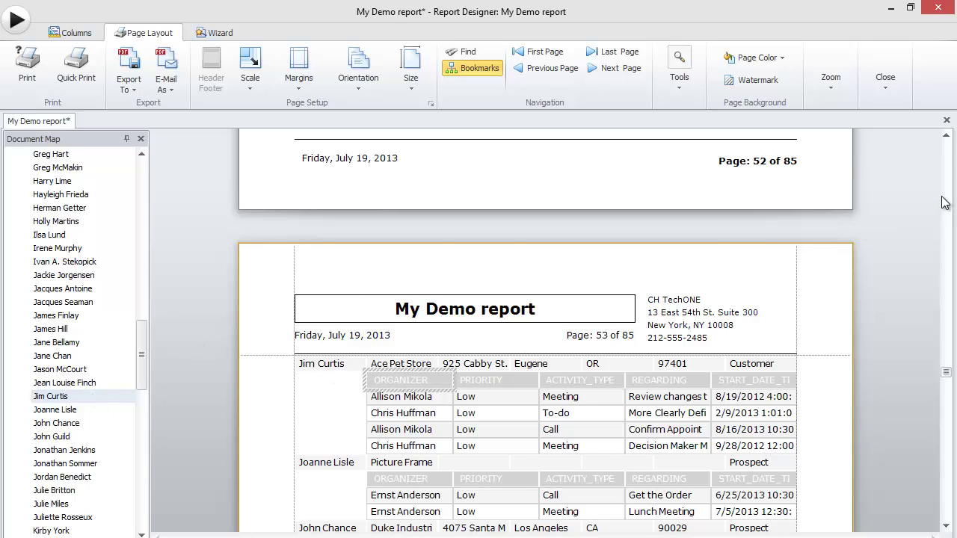
{"action": "scroll", "coordinate": [945, 202], "scroll_direction": "up", "scroll_amount": 10}
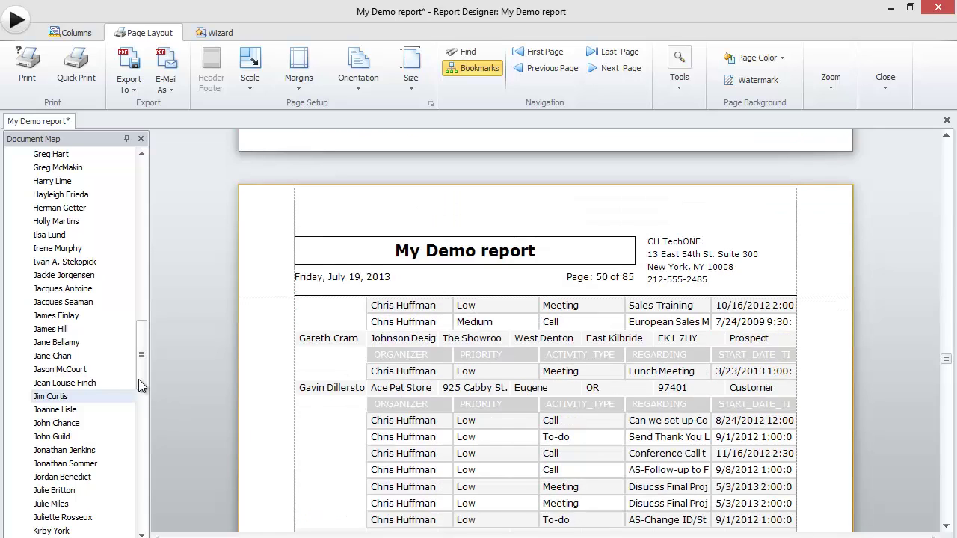
{"action": "left_click_drag", "start_coordinate": [141, 384], "coordinate": [143, 463]}
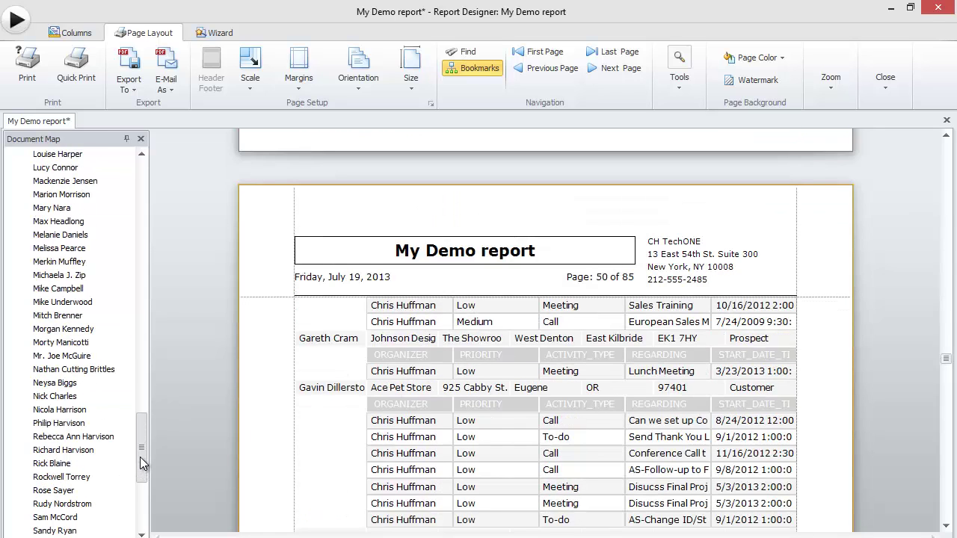
{"action": "left_click", "coordinate": [60, 492]}
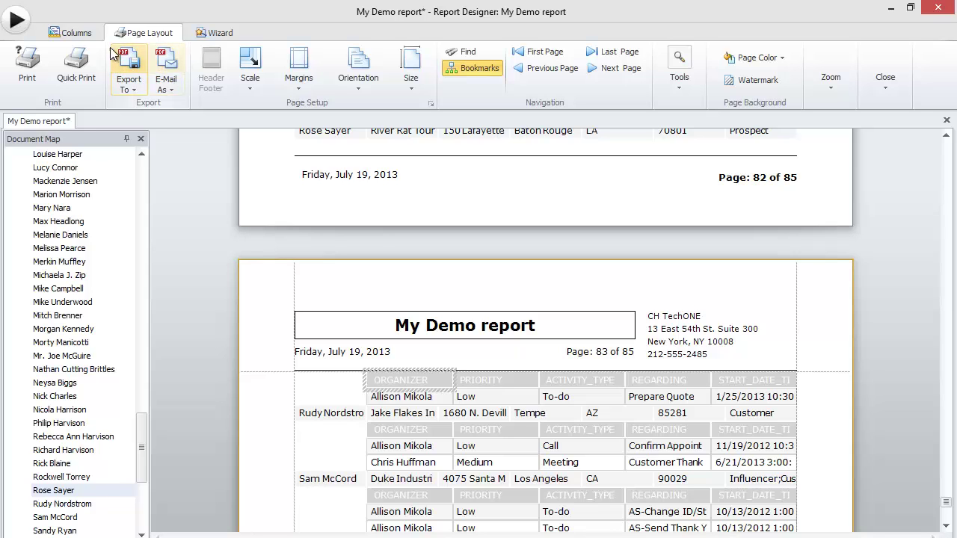
Add the COUNTRY field to the CONTACT table's selected fields in the report's wizard view
{"action": "left_click", "coordinate": [222, 33]}
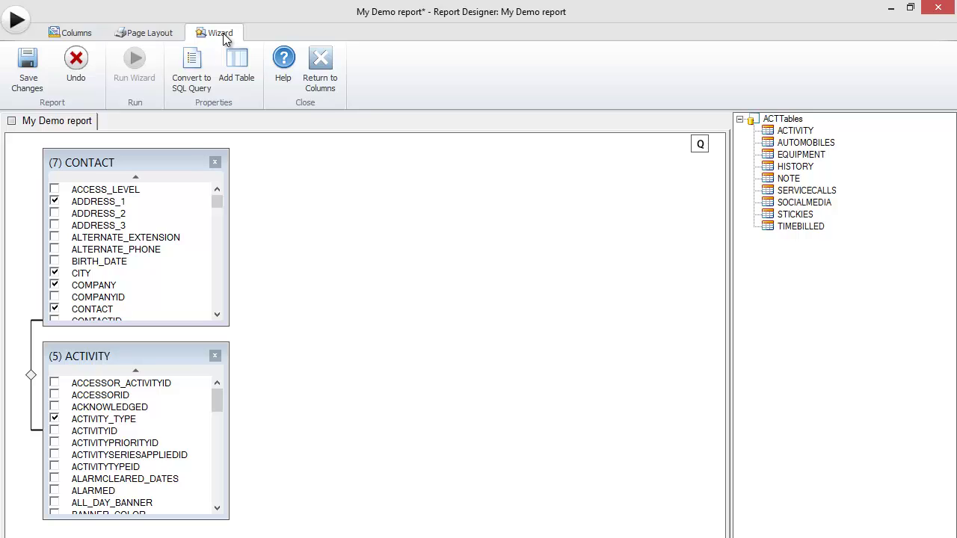
{"action": "scroll", "coordinate": [221, 298], "scroll_direction": "down", "scroll_amount": 3}
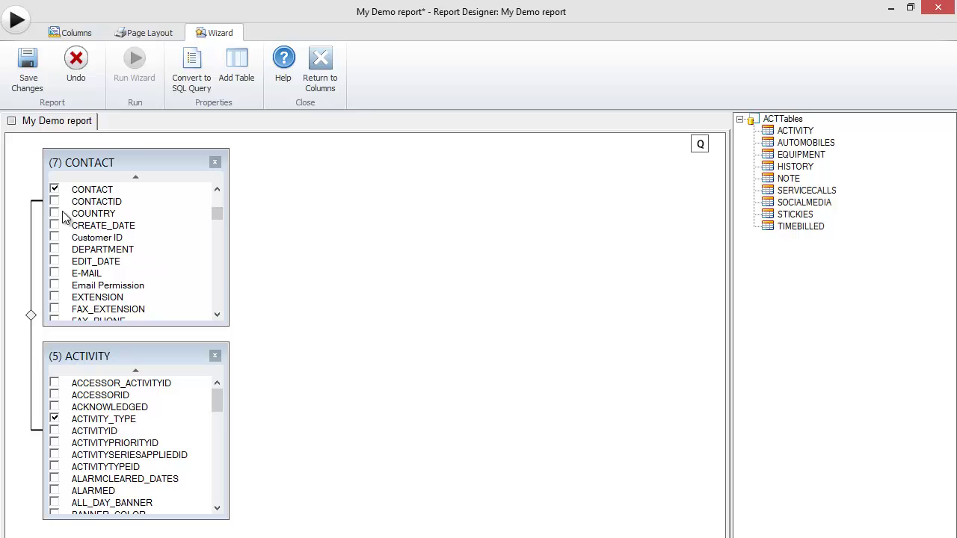
{"action": "left_click", "coordinate": [55, 214]}
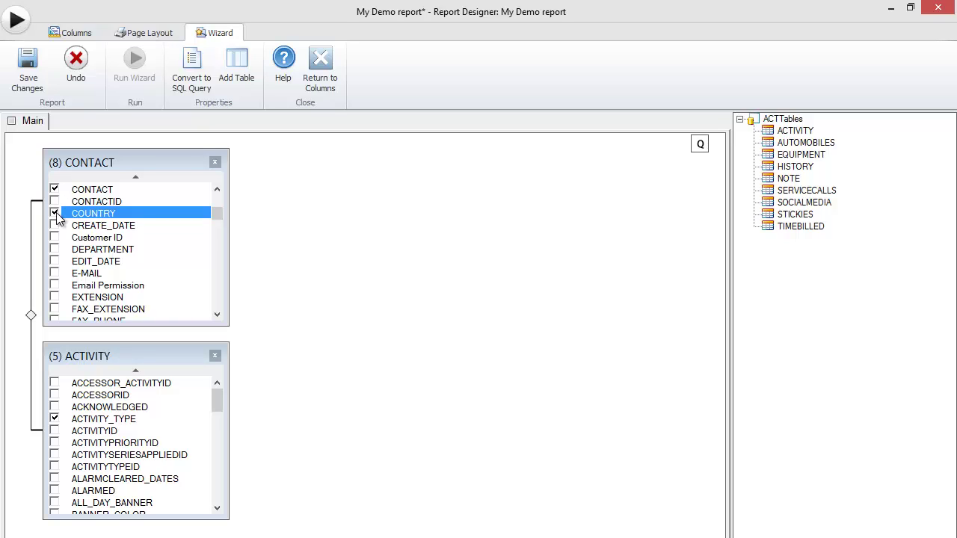
Replace the ID/Status field in DetailBand1 of the report layout with the COUNTRY field from the CONTACT table
{"action": "left_click", "coordinate": [76, 33]}
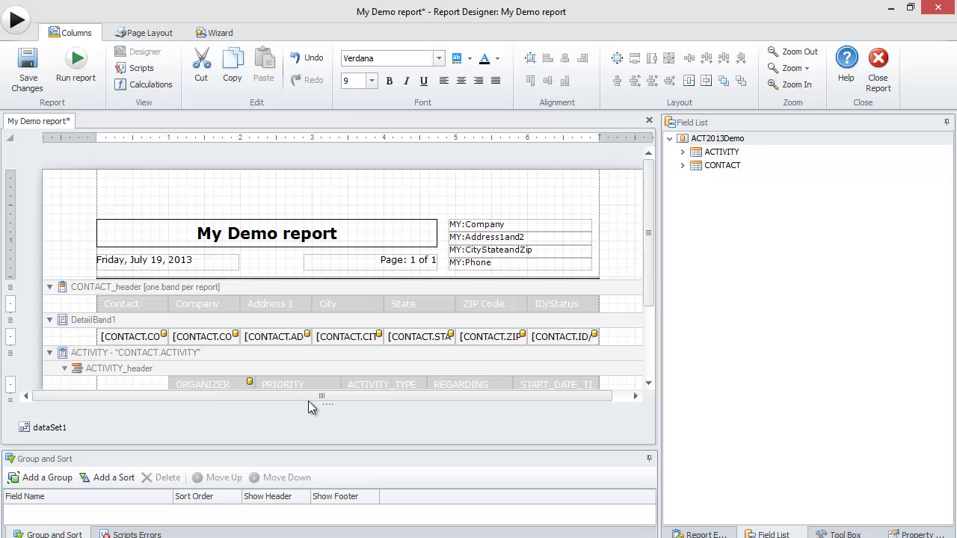
{"action": "left_click", "coordinate": [560, 337]}
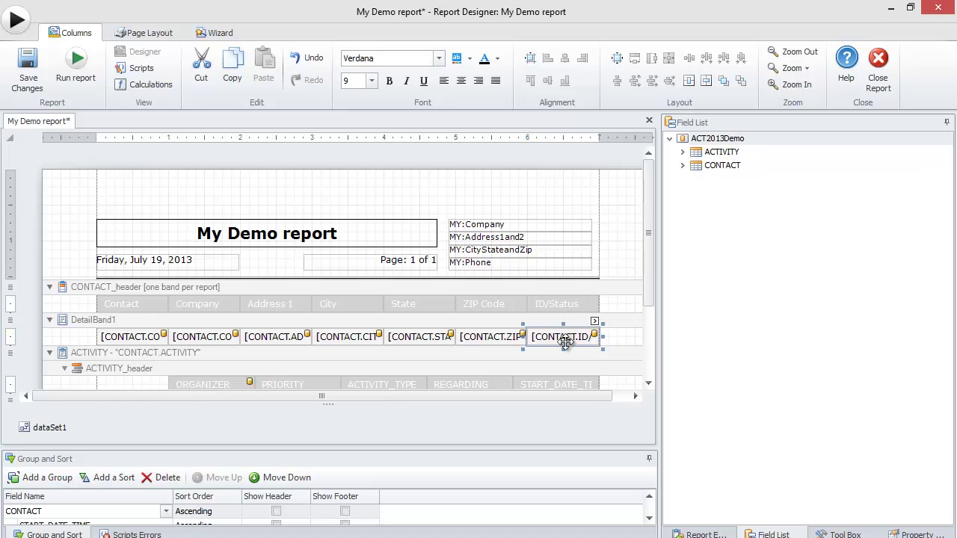
{"action": "key", "text": "Delete"}
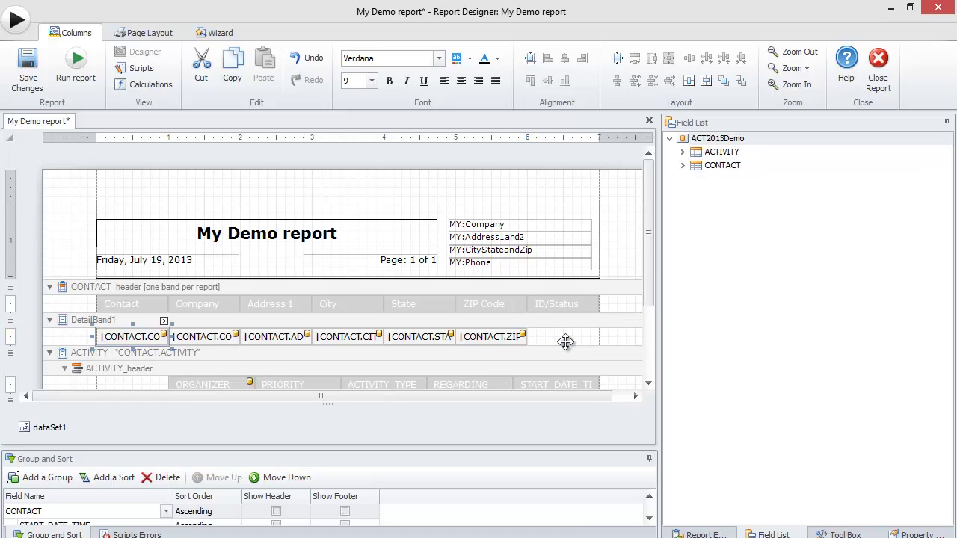
{"action": "left_click", "coordinate": [684, 166]}
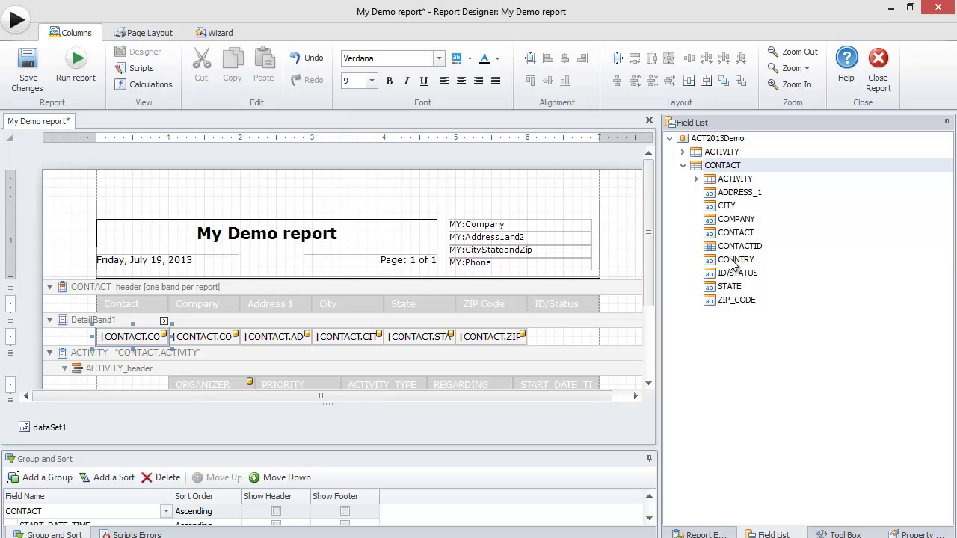
{"action": "left_click_drag", "start_coordinate": [732, 262], "coordinate": [564, 340]}
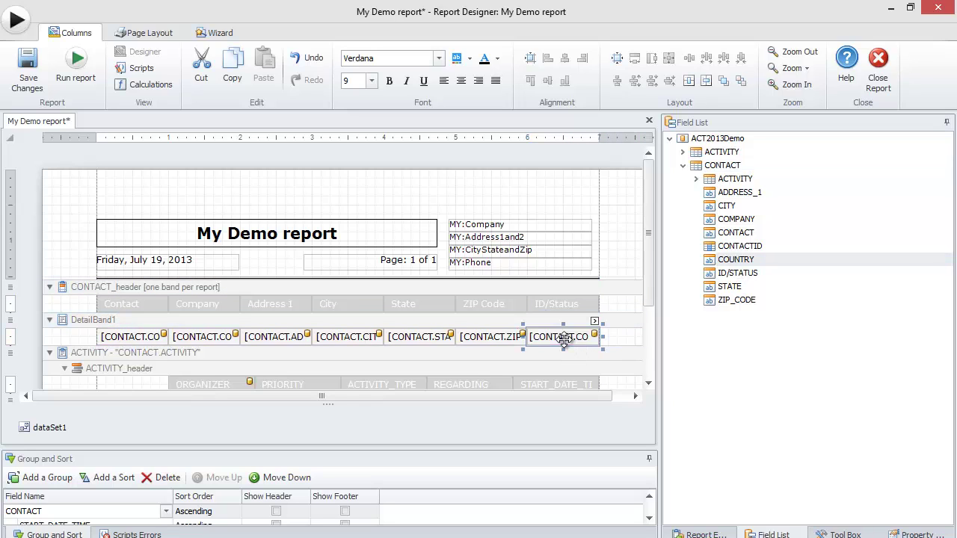
Change the ID/Status column heading in CONTACT_header to "Country", preview the updated report and return to the column layout
{"action": "left_click", "coordinate": [576, 302]}
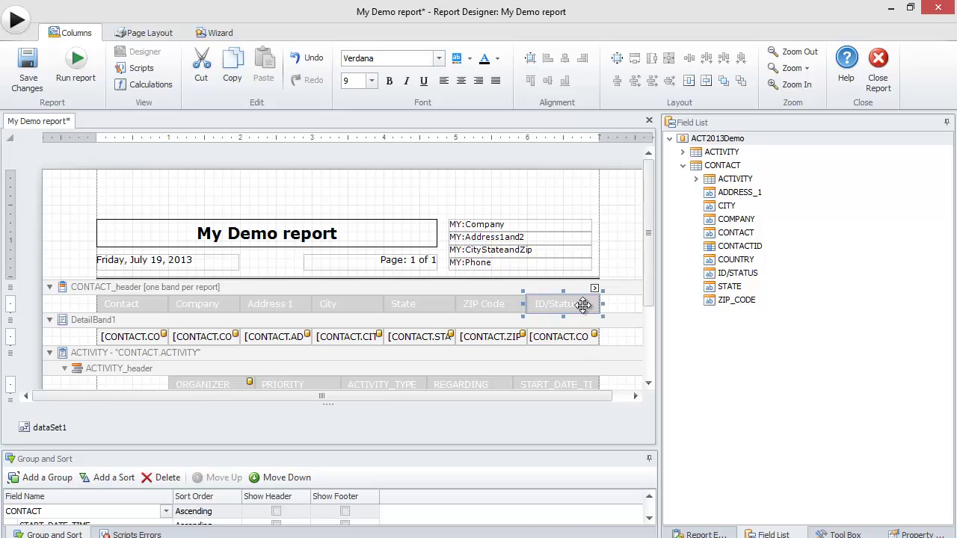
{"action": "double_click", "coordinate": [583, 304]}
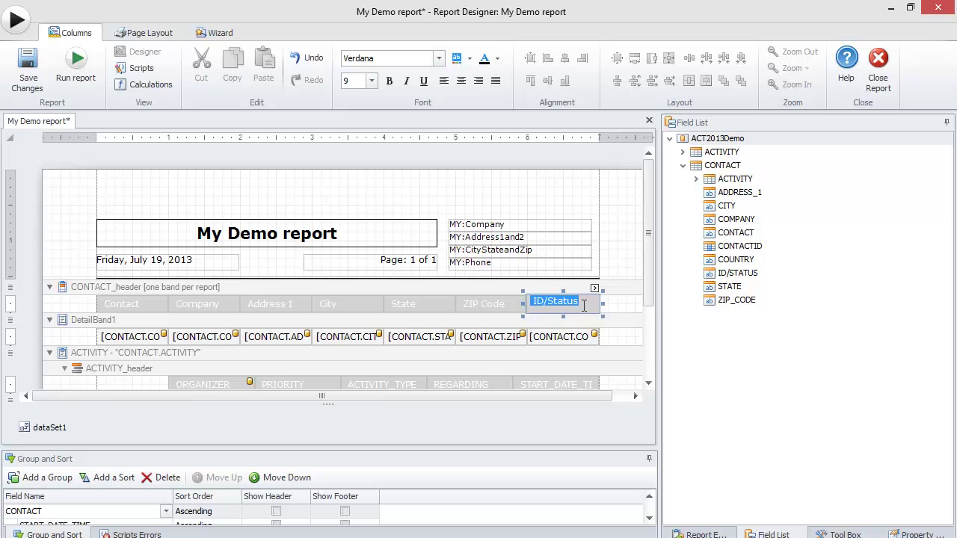
{"action": "type", "text": "Country"}
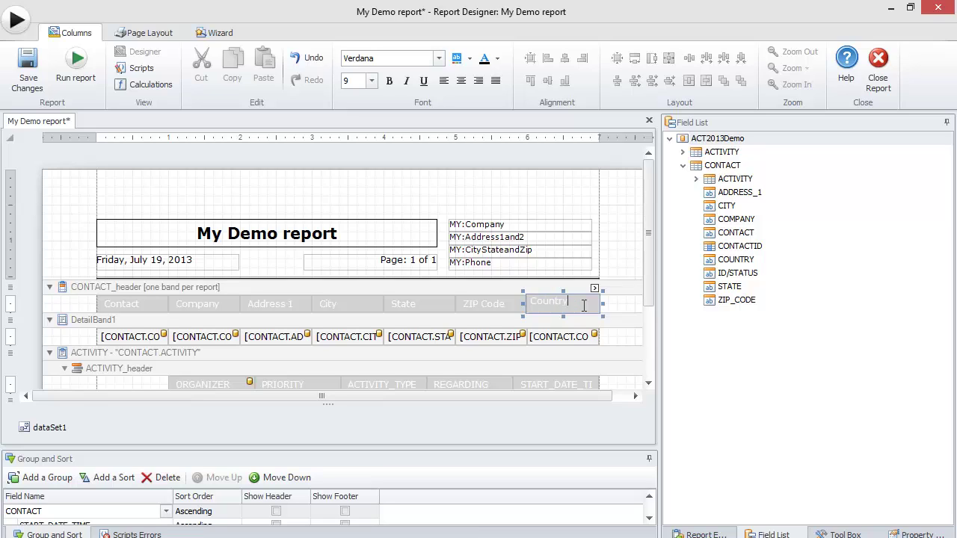
{"action": "left_click", "coordinate": [553, 267]}
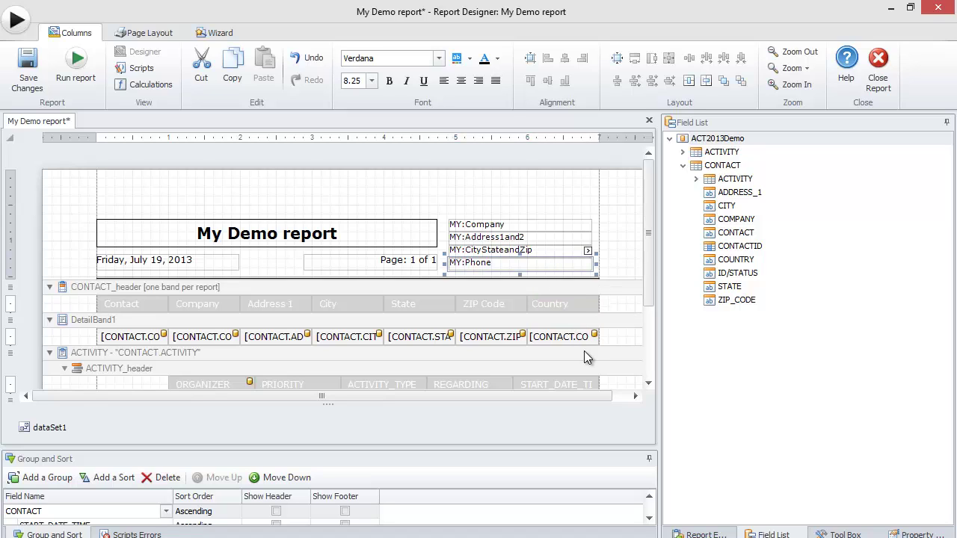
{"action": "left_click", "coordinate": [151, 34]}
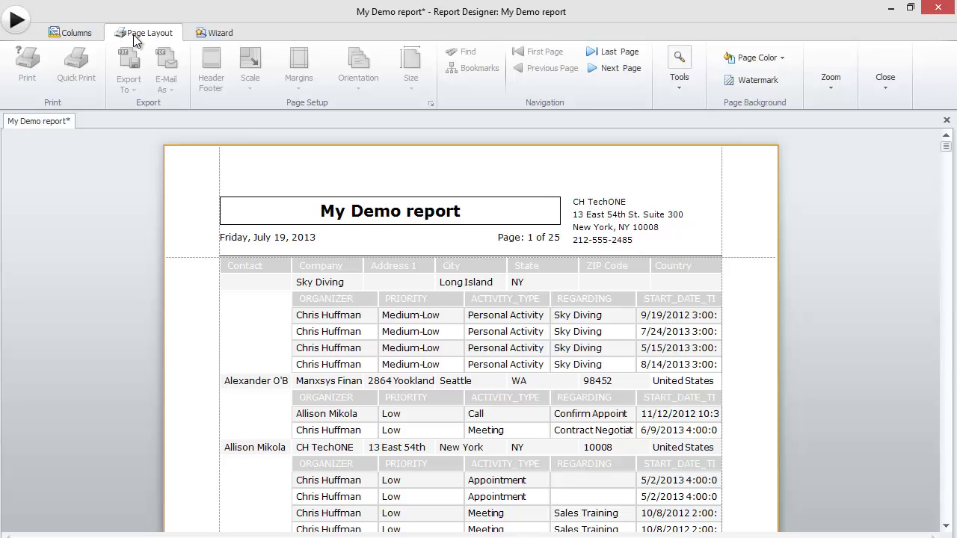
{"action": "left_click", "coordinate": [71, 32]}
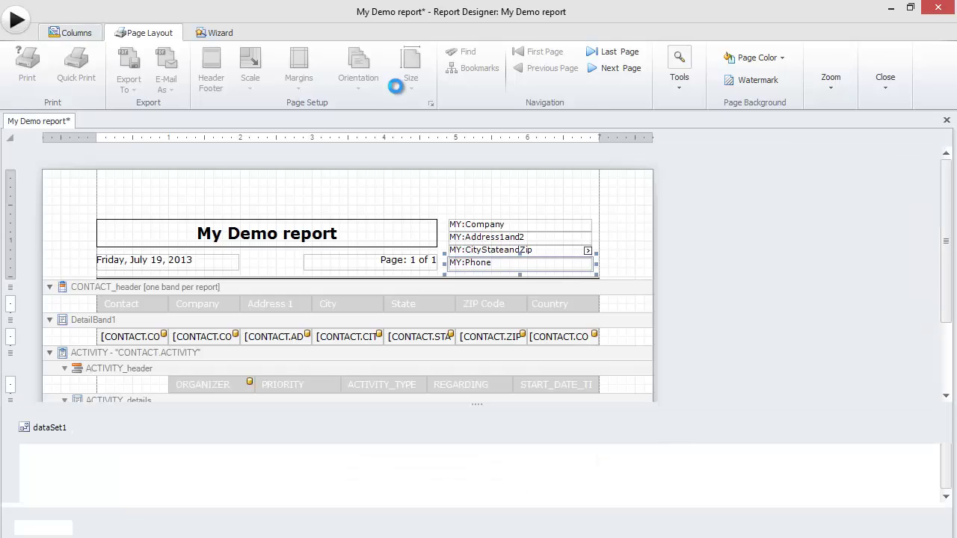
Close My Demo report in the report designer and save its changes
{"action": "left_click", "coordinate": [881, 73]}
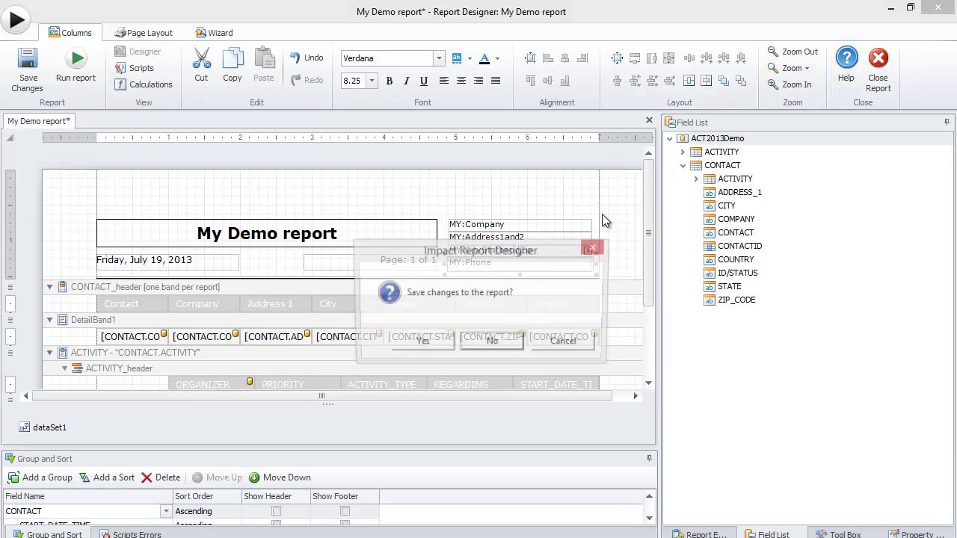
{"action": "left_click", "coordinate": [424, 343]}
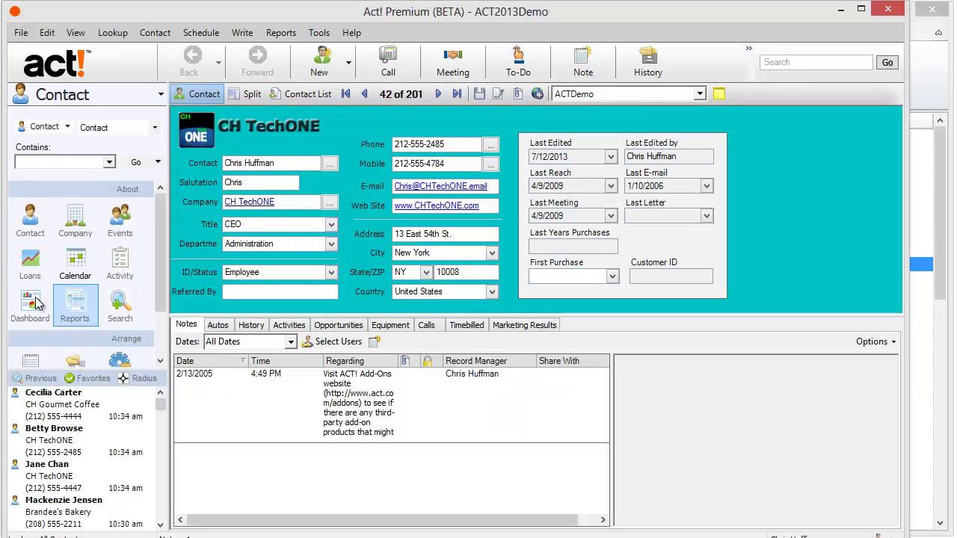
Switch to Act!, run My Demo report from the Impact Reports list in the Reports view, and close its criteria window
{"action": "left_click", "coordinate": [861, 10]}
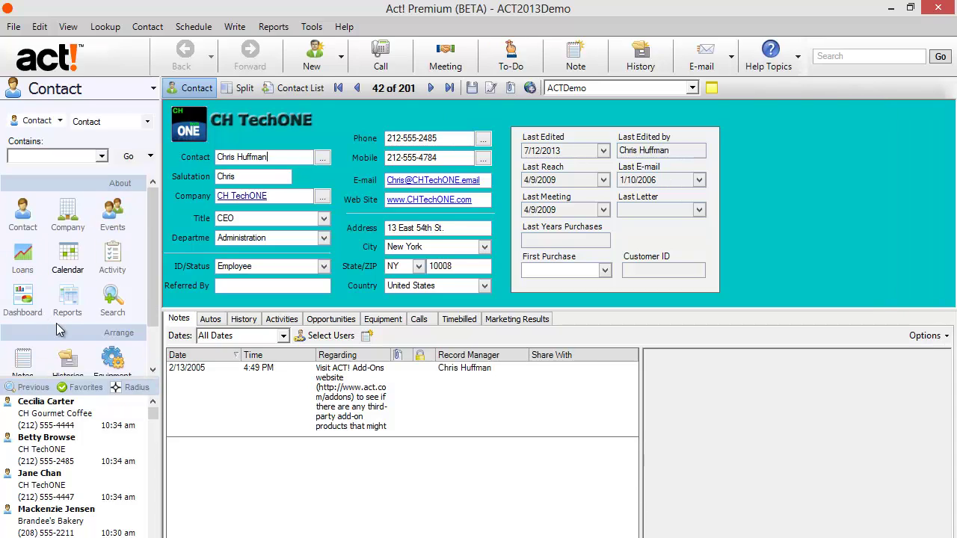
{"action": "left_click", "coordinate": [63, 298]}
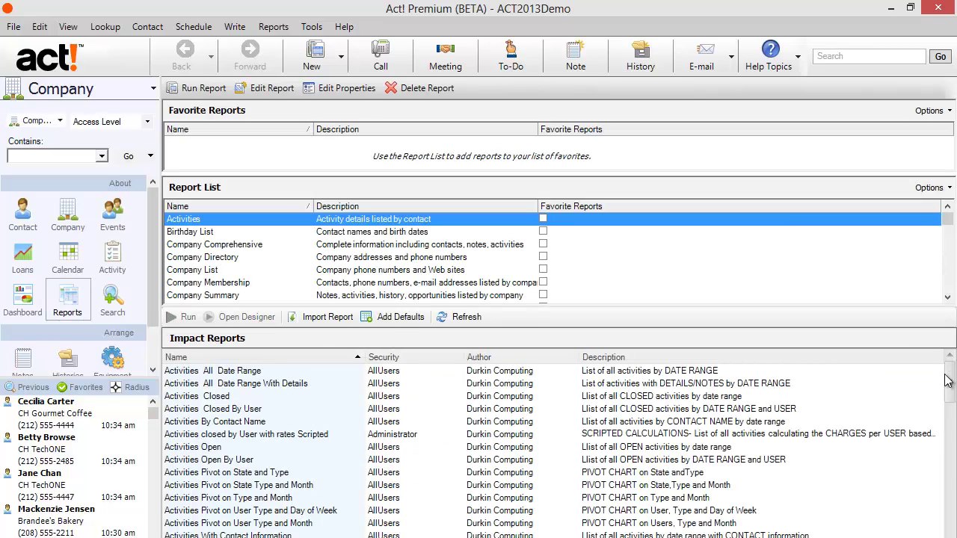
{"action": "left_click_drag", "start_coordinate": [948, 382], "coordinate": [950, 408]}
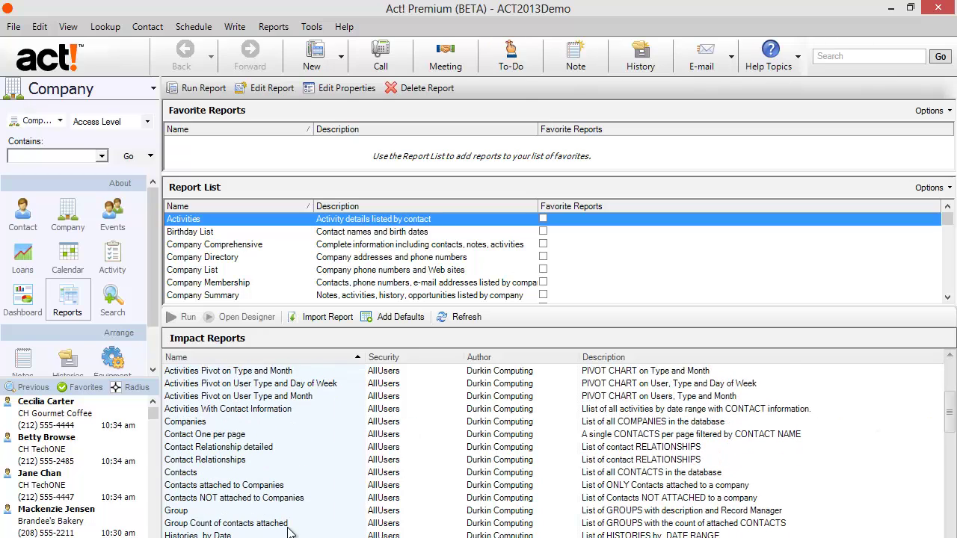
{"action": "left_click", "coordinate": [297, 498]}
{"action": "scroll", "coordinate": [297, 506], "scroll_direction": "down", "scroll_amount": 3}
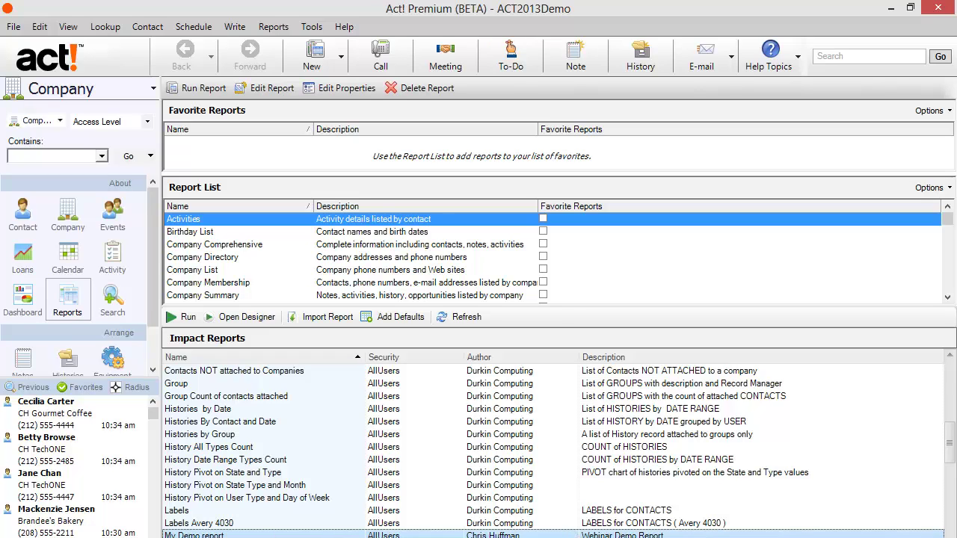
{"action": "left_click", "coordinate": [175, 316]}
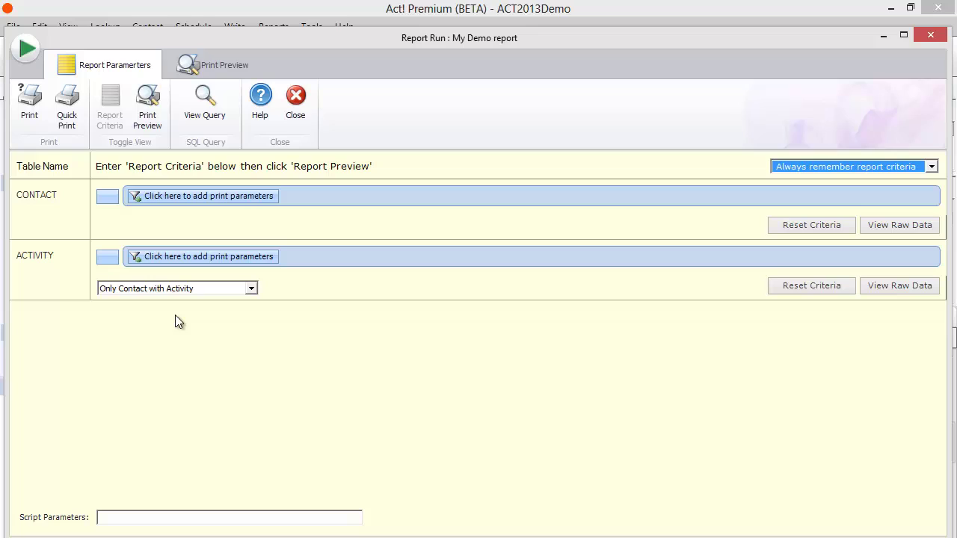
{"action": "left_click", "coordinate": [931, 36]}
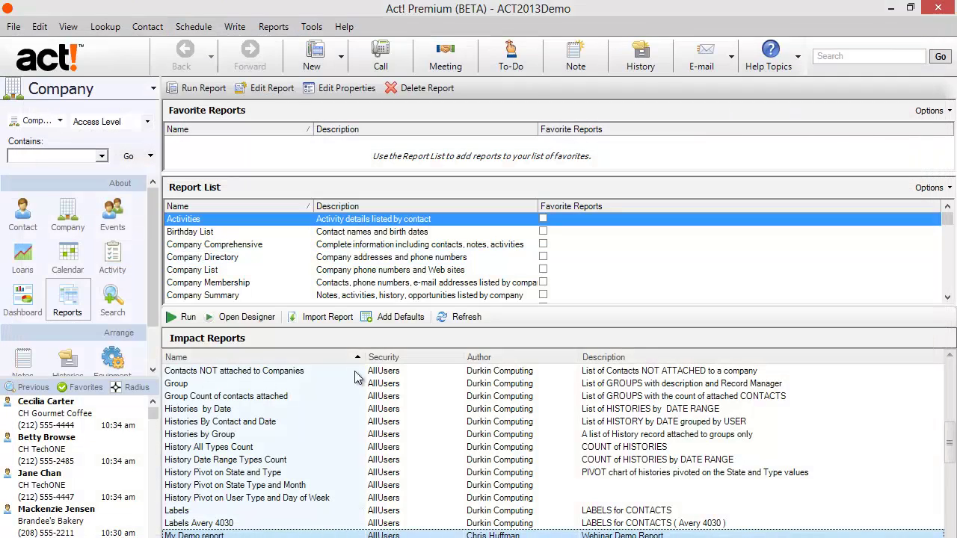
{"action": "left_click", "coordinate": [363, 435]}
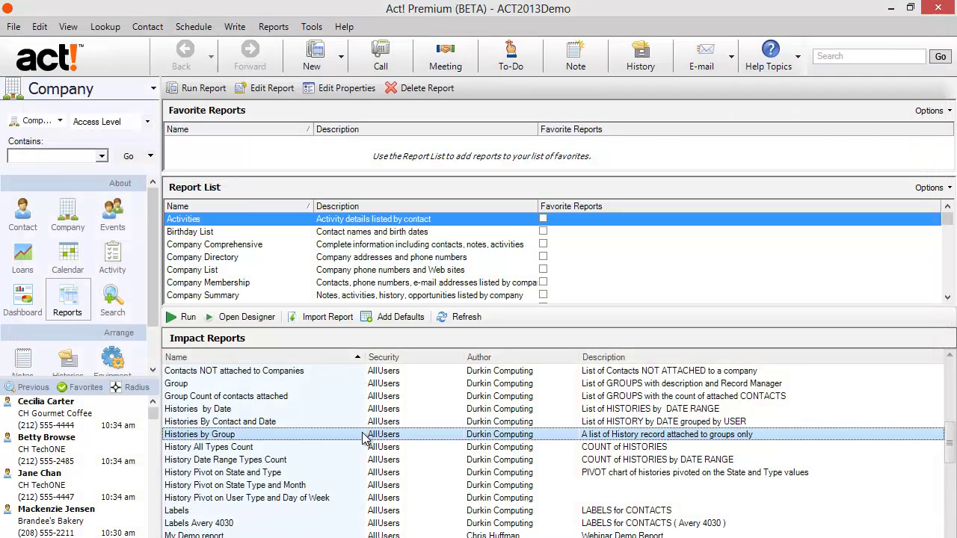
{"action": "key", "text": "Down"}
{"action": "key", "text": "Down"}
{"action": "key", "text": "Down"}
{"action": "key", "text": "Down"}
{"action": "key", "text": "Down"}
{"action": "key", "text": "Down"}
{"action": "key", "text": "Up"}
{"action": "key", "text": "Up"}
{"action": "key", "text": "Up"}
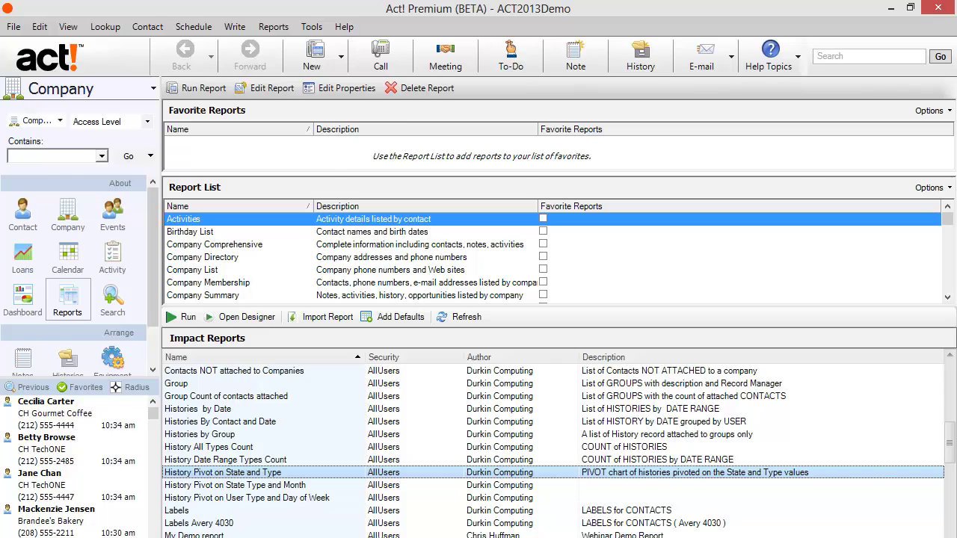
Switch to the Impact Reports application and open the attributes of My Demo report
{"action": "left_click", "coordinate": [335, 537]}
{"action": "left_click", "coordinate": [222, 393]}
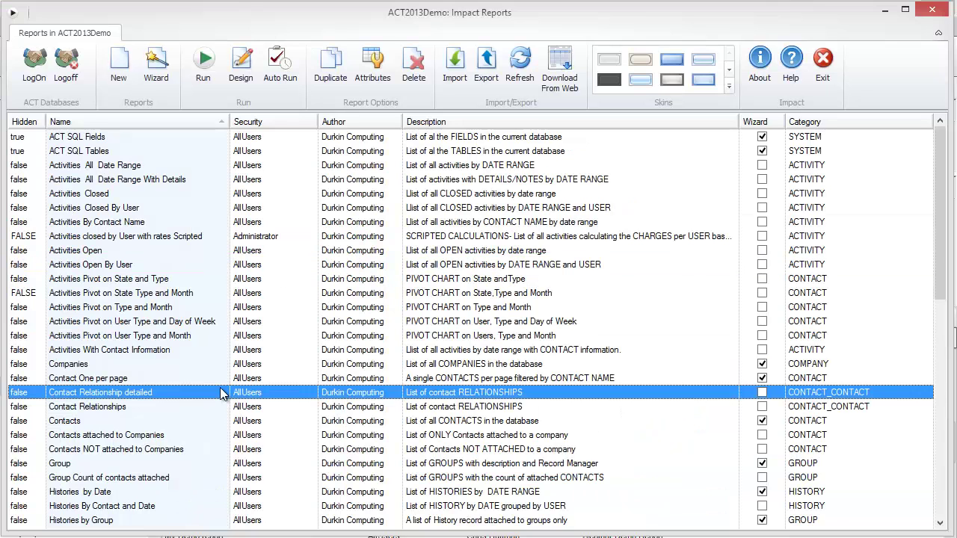
{"action": "key", "text": "m"}
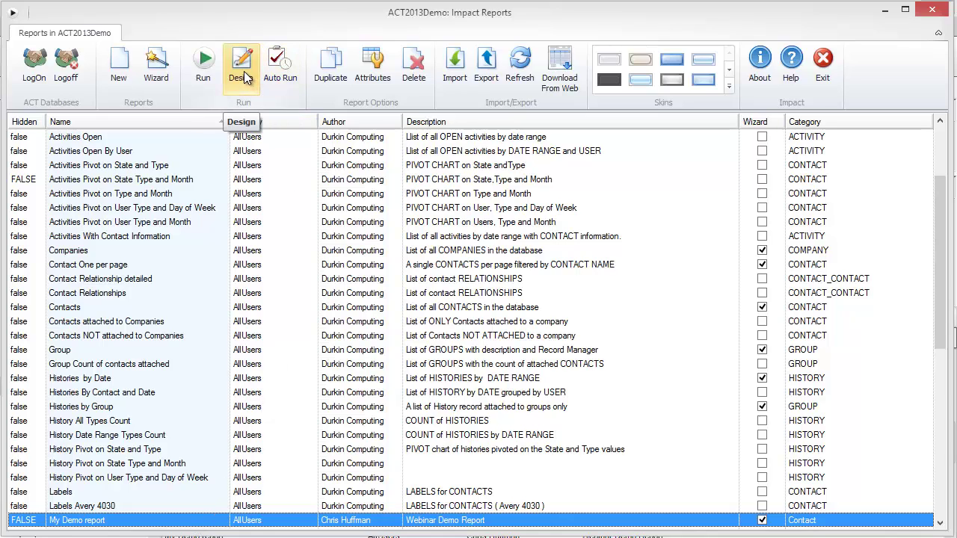
{"action": "left_click", "coordinate": [374, 71]}
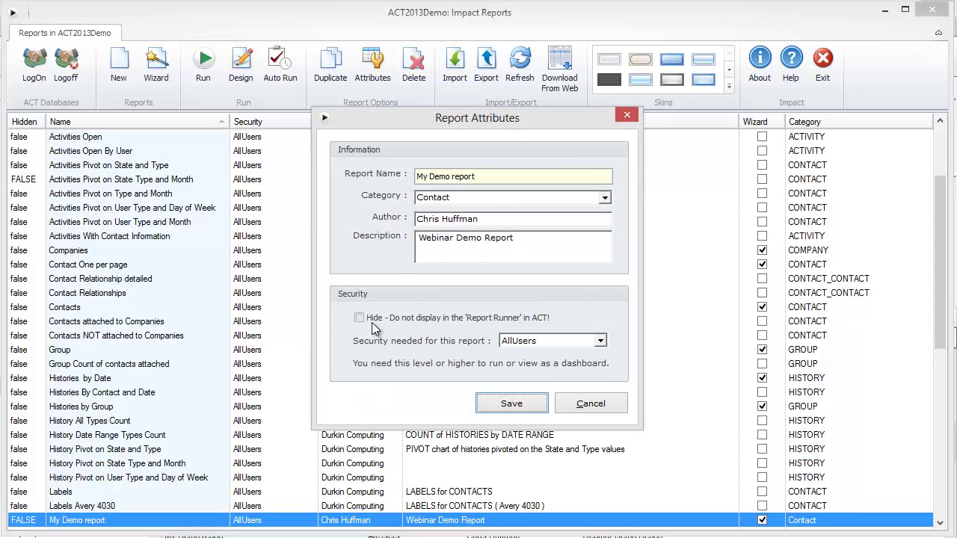
Try the option that hides My Demo report from the Report Runner in ACT, and clear it again
{"action": "left_click", "coordinate": [476, 199]}
{"action": "left_click", "coordinate": [492, 216]}
{"action": "left_click", "coordinate": [359, 317]}
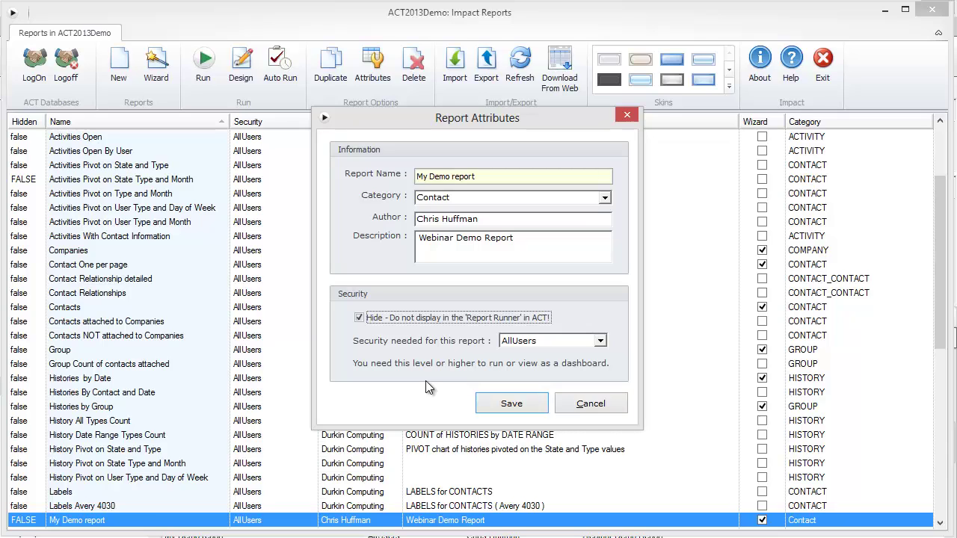
{"action": "left_click", "coordinate": [442, 320]}
Set the security level needed for My Demo report to Administrator and save the report attributes
{"action": "left_click", "coordinate": [549, 340]}
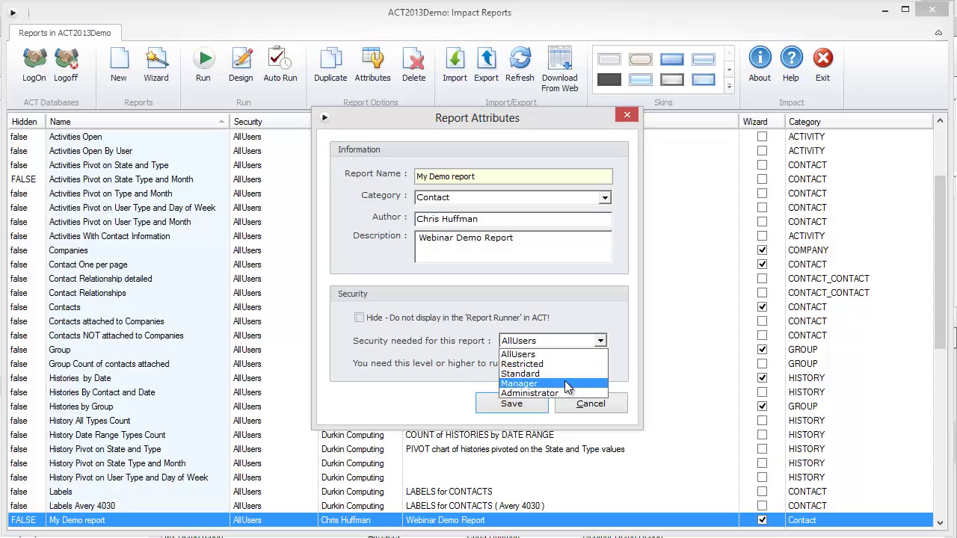
{"action": "left_click", "coordinate": [566, 384]}
{"action": "left_click", "coordinate": [569, 341]}
{"action": "left_click", "coordinate": [551, 392]}
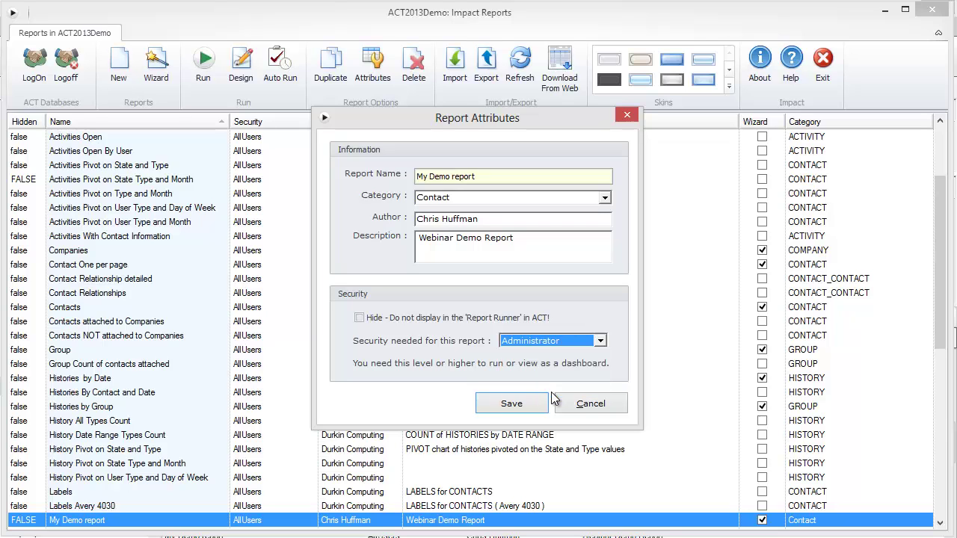
{"action": "left_click", "coordinate": [514, 406]}
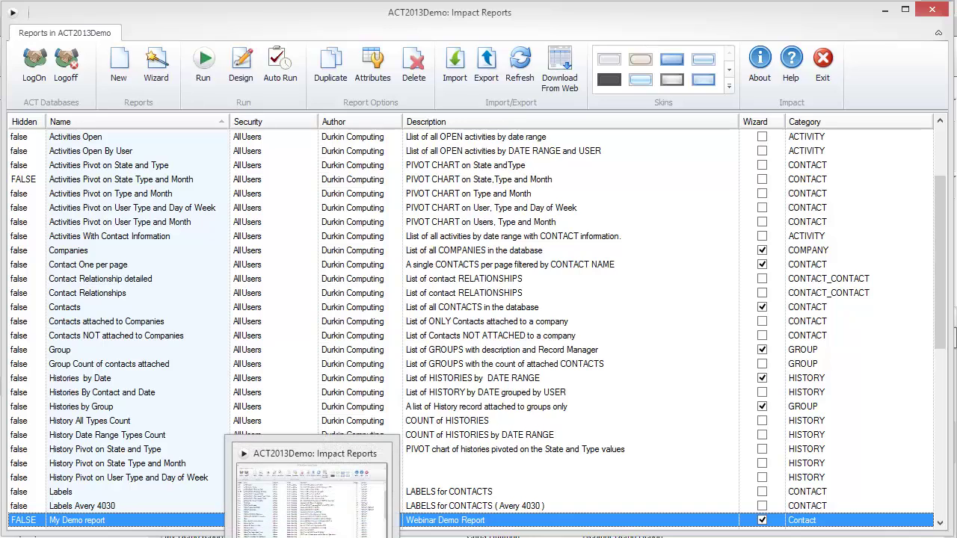
Return to Act!, run My Demo report again with its new security level, and close the report window
{"action": "key", "text": "alt+Tab"}
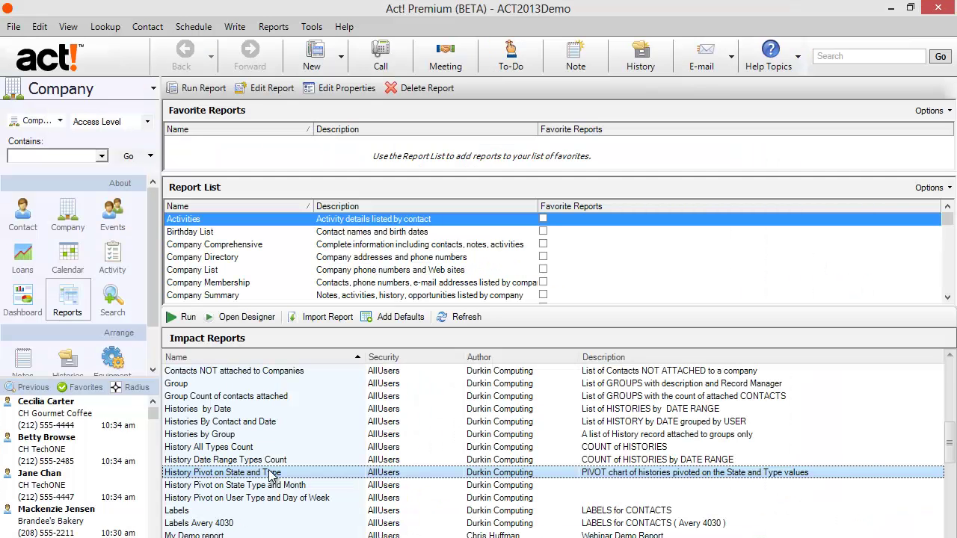
{"action": "left_click", "coordinate": [251, 523]}
{"action": "left_click", "coordinate": [240, 533]}
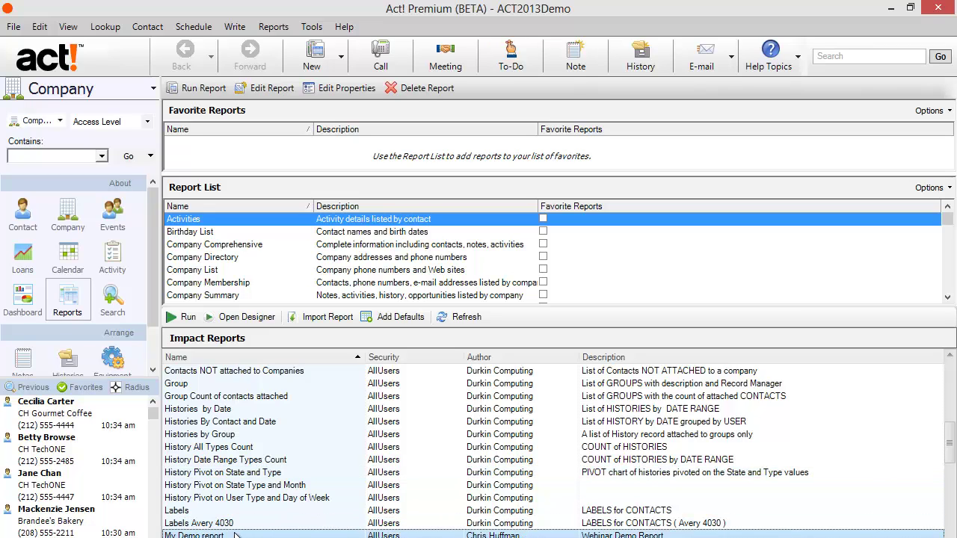
{"action": "left_click", "coordinate": [186, 320]}
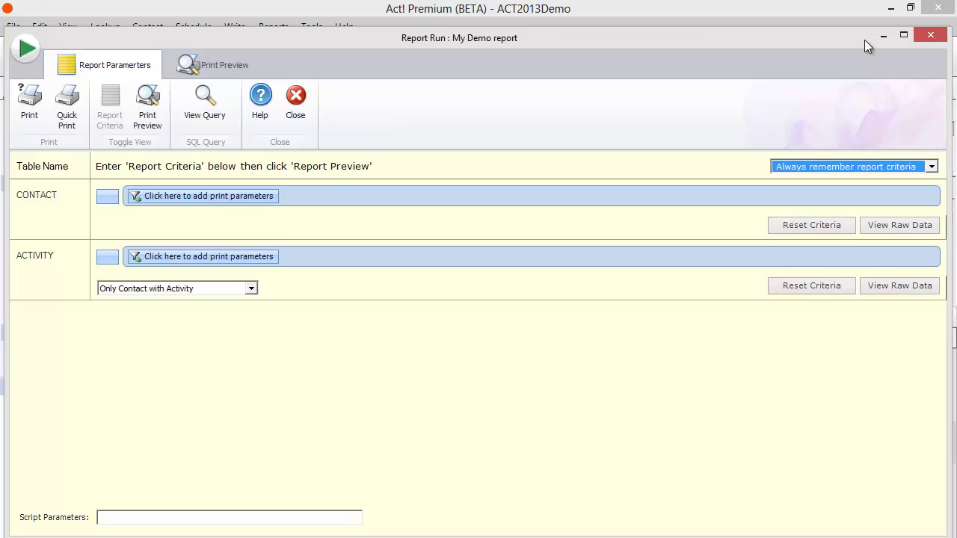
{"action": "left_click", "coordinate": [931, 38]}
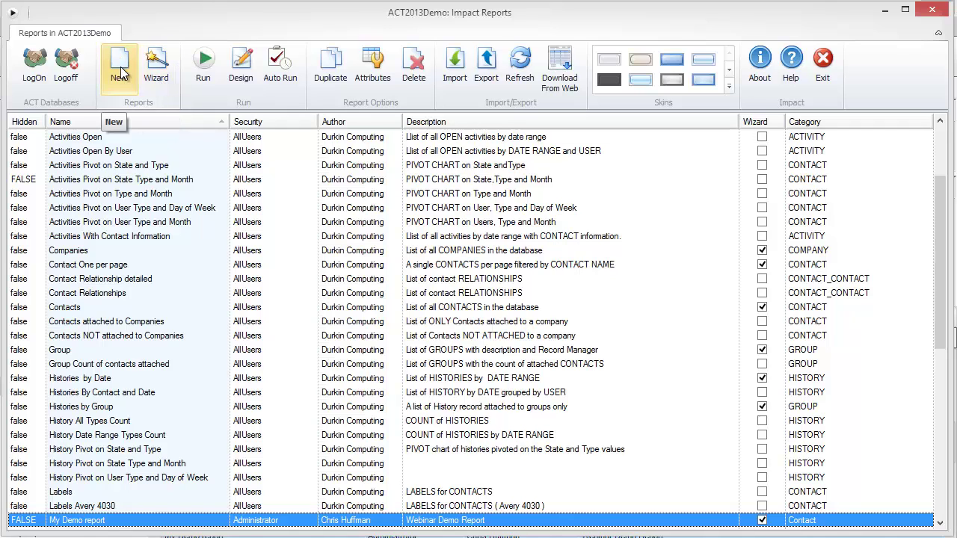
In Impact Reports, create a new report named "My Demo Report New" on the CONTACT table, declining the layout wizard
{"action": "left_click", "coordinate": [120, 71]}
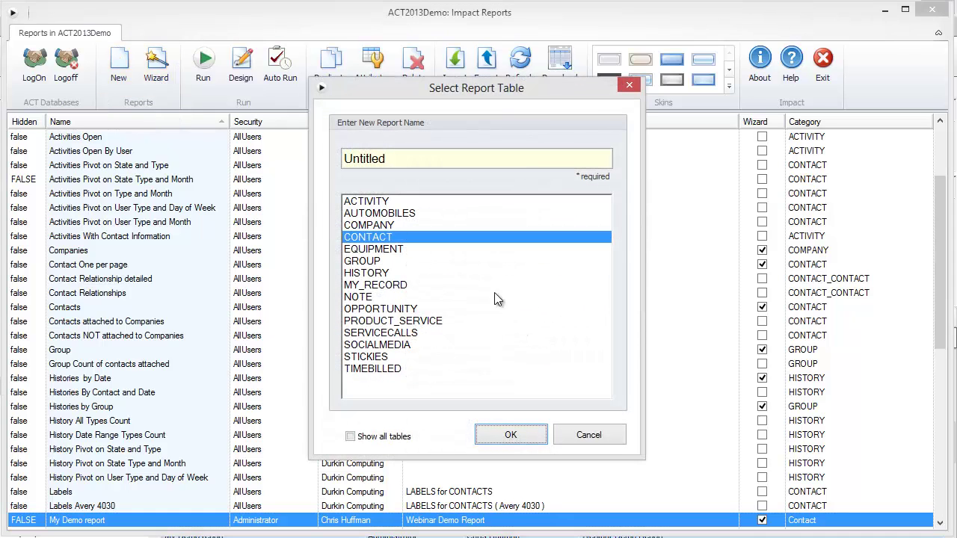
{"action": "left_click", "coordinate": [385, 157]}
{"action": "key", "text": "ctrl+a"}
{"action": "type", "text": "My"}
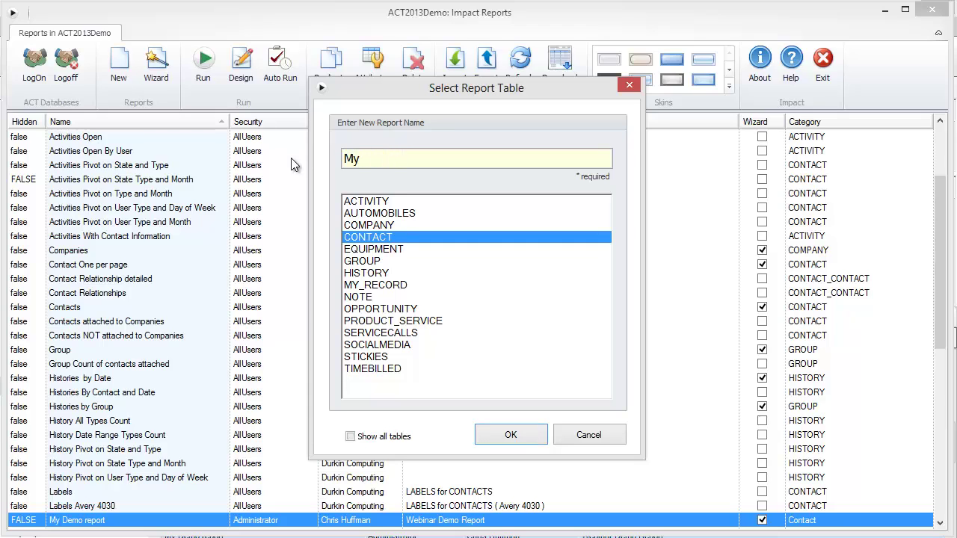
{"action": "type", "text": " Demo Report New"}
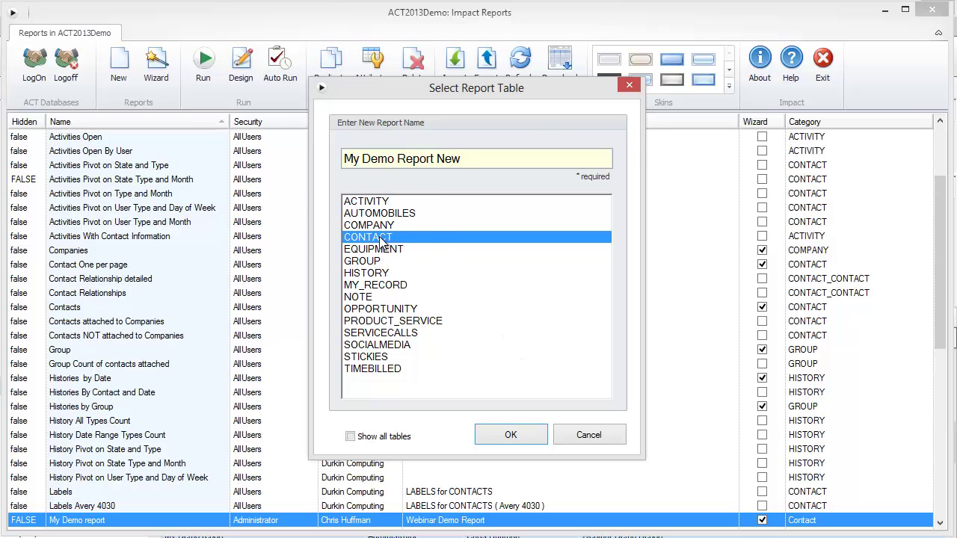
{"action": "left_click", "coordinate": [510, 436]}
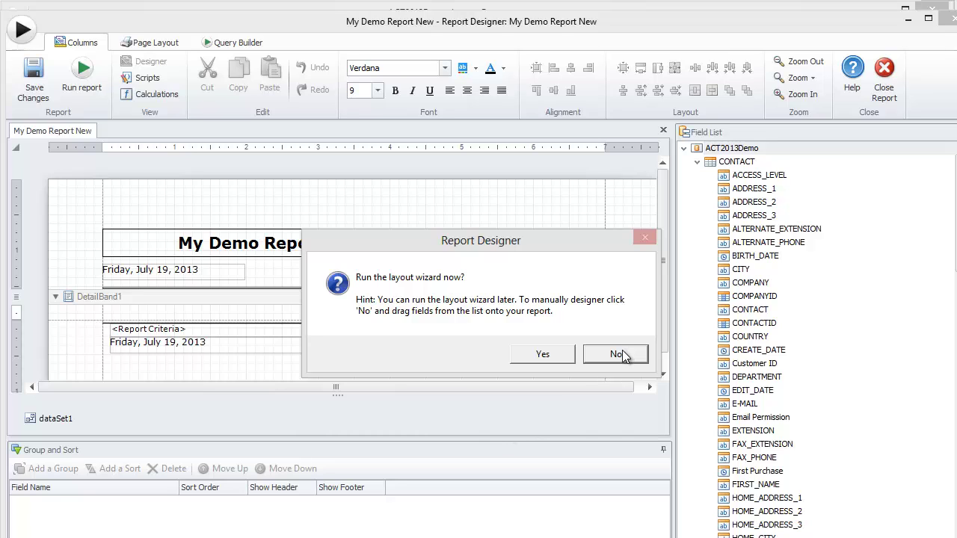
{"action": "left_click", "coordinate": [623, 349]}
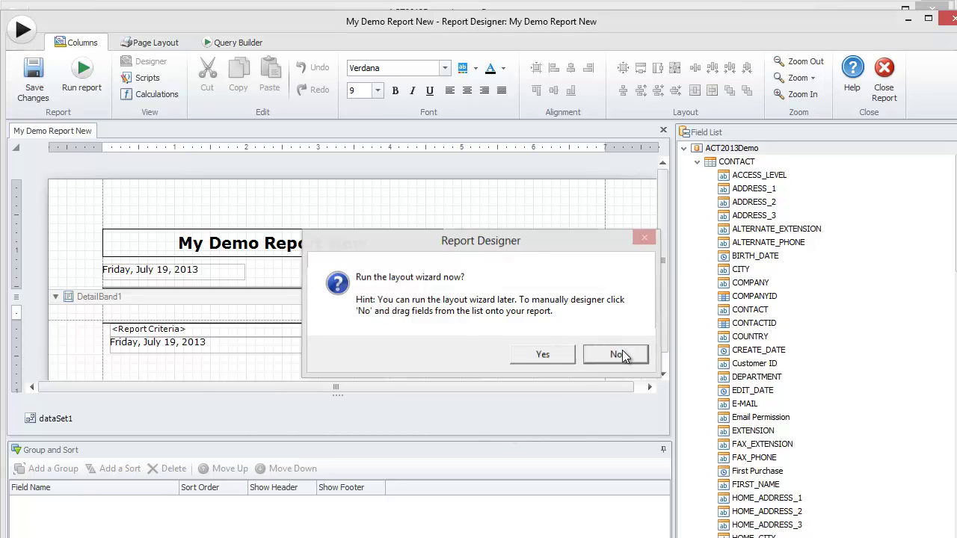
{"action": "left_click", "coordinate": [928, 18]}
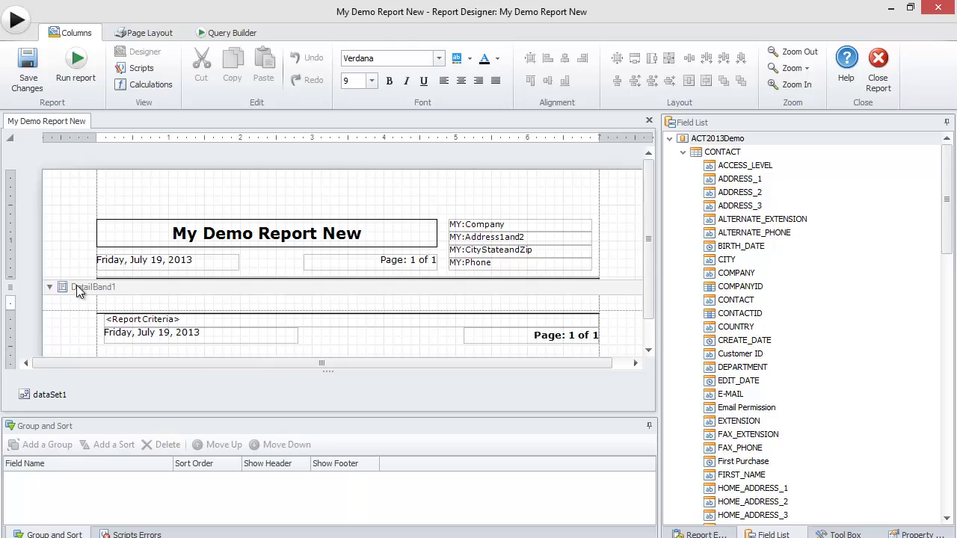
Place the CONTACT table's CONTACT field at the start of DetailBand1, COMPANY beside it and STATE near the 4.5-inch mark
{"action": "left_click_drag", "start_coordinate": [72, 299], "coordinate": [609, 305]}
{"action": "left_click", "coordinate": [773, 250]}
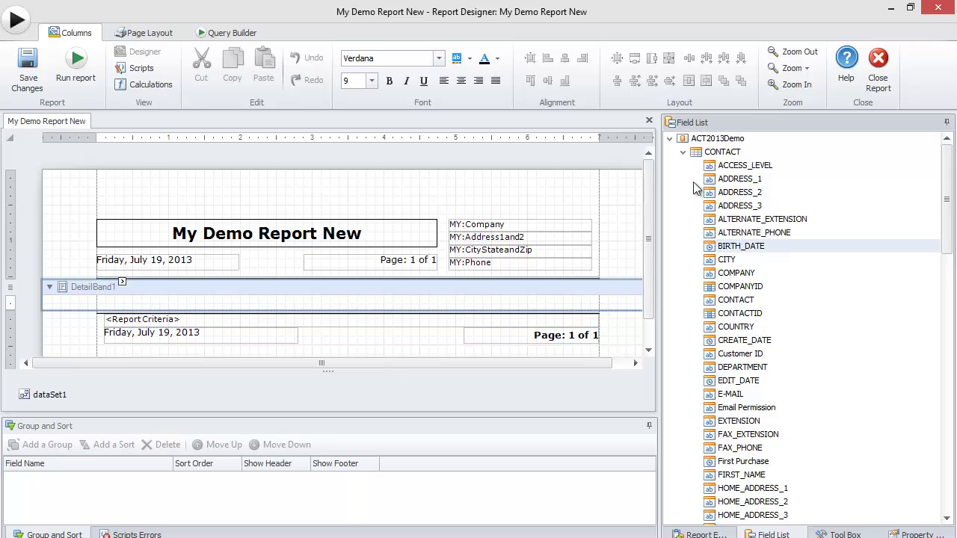
{"action": "left_click", "coordinate": [683, 152]}
{"action": "left_click", "coordinate": [683, 152]}
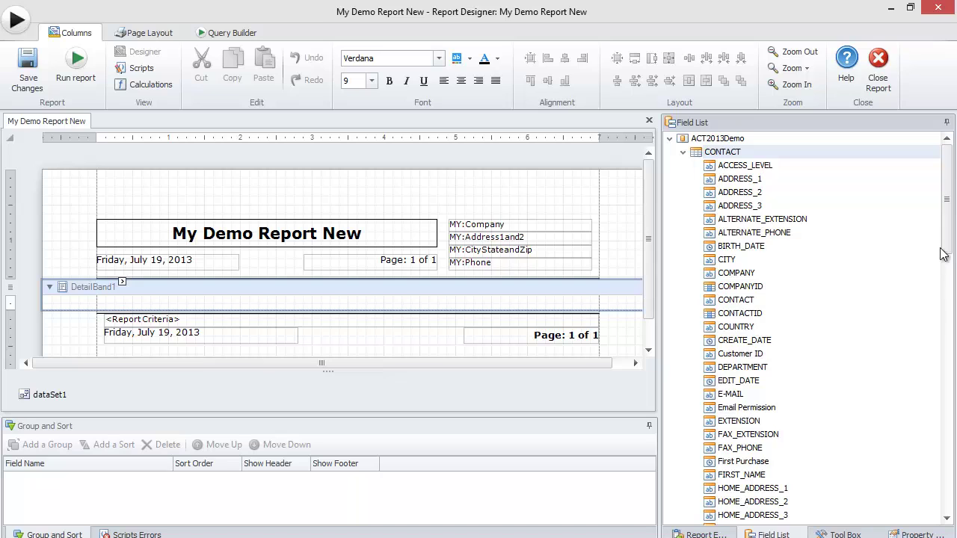
{"action": "left_click_drag", "start_coordinate": [945, 251], "coordinate": [946, 432]}
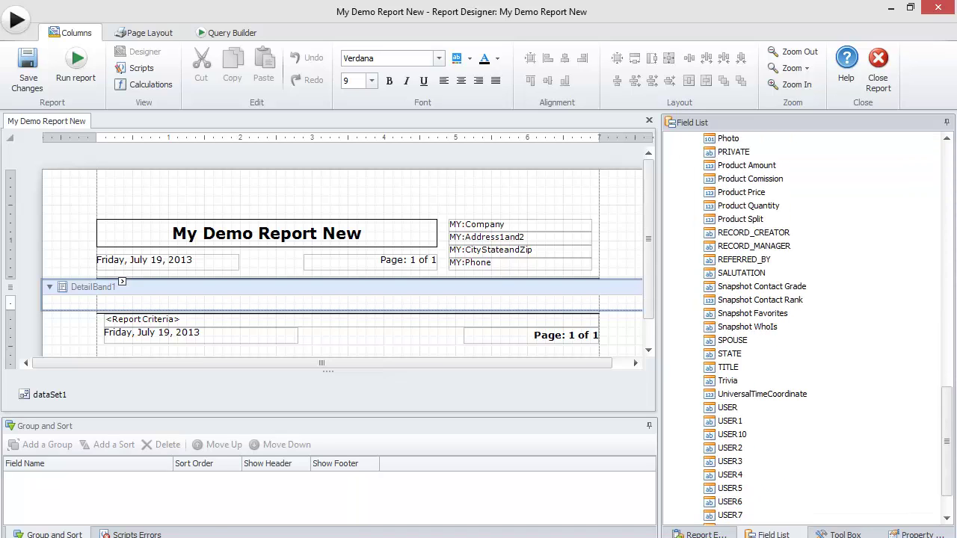
{"action": "left_click_drag", "start_coordinate": [740, 352], "coordinate": [441, 303]}
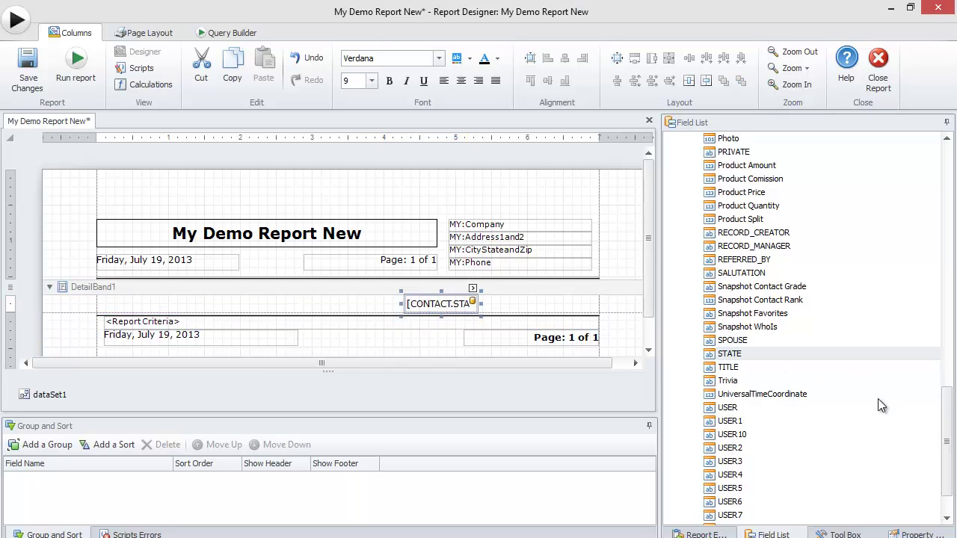
{"action": "left_click_drag", "start_coordinate": [941, 421], "coordinate": [934, 213]}
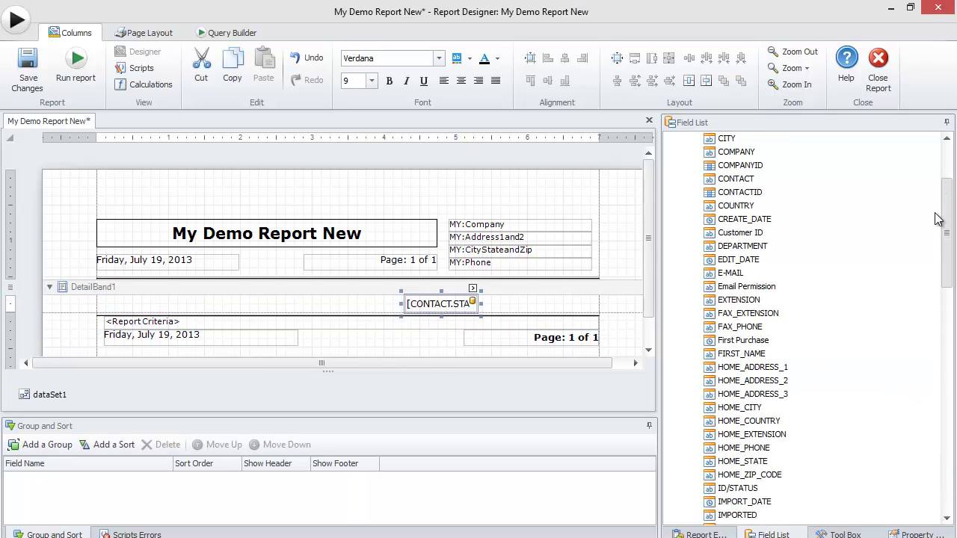
{"action": "left_click_drag", "start_coordinate": [748, 181], "coordinate": [145, 302]}
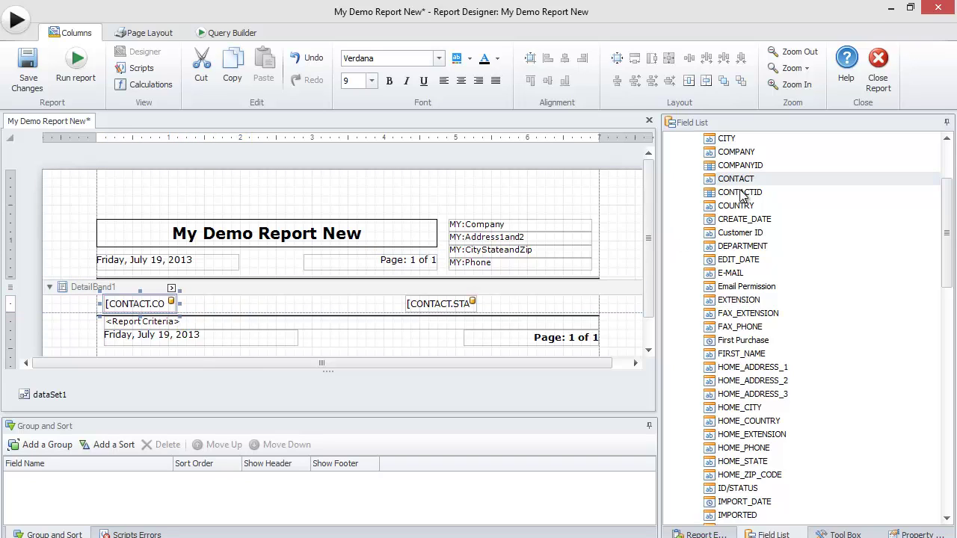
{"action": "left_click_drag", "start_coordinate": [744, 153], "coordinate": [228, 314]}
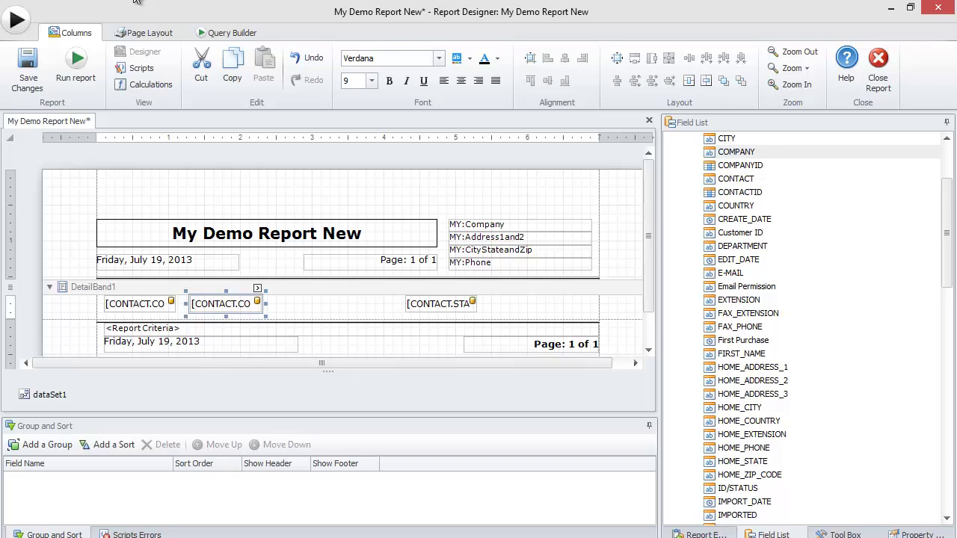
Open the Query Builder for My Demo Report New and add the CONTACT table to the empty query
{"action": "left_click", "coordinate": [227, 33]}
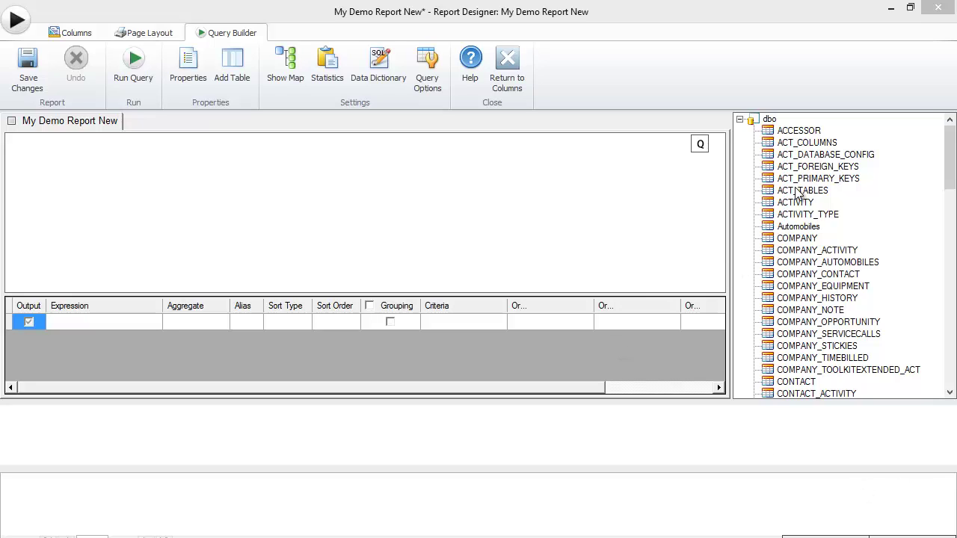
{"action": "left_click", "coordinate": [800, 239]}
{"action": "left_click", "coordinate": [800, 383]}
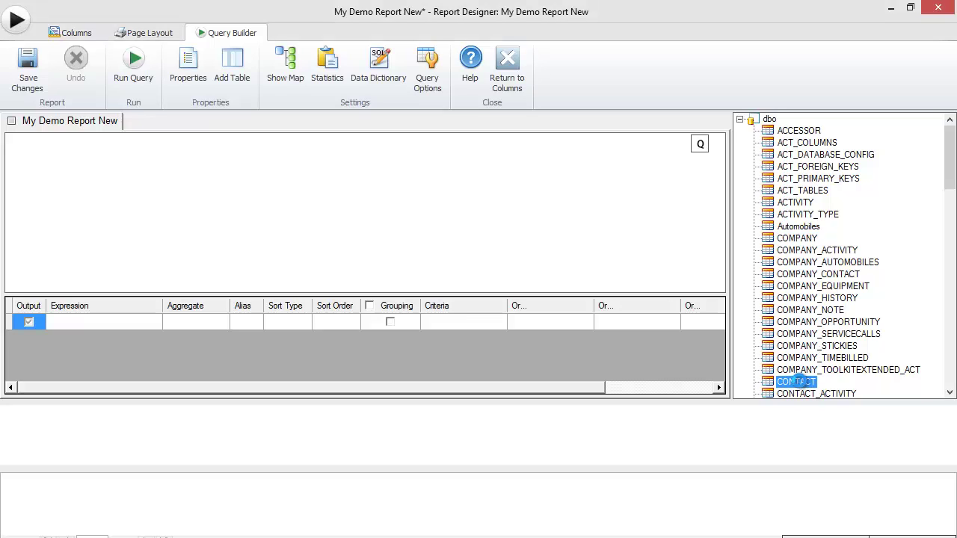
{"action": "double_click", "coordinate": [796, 382]}
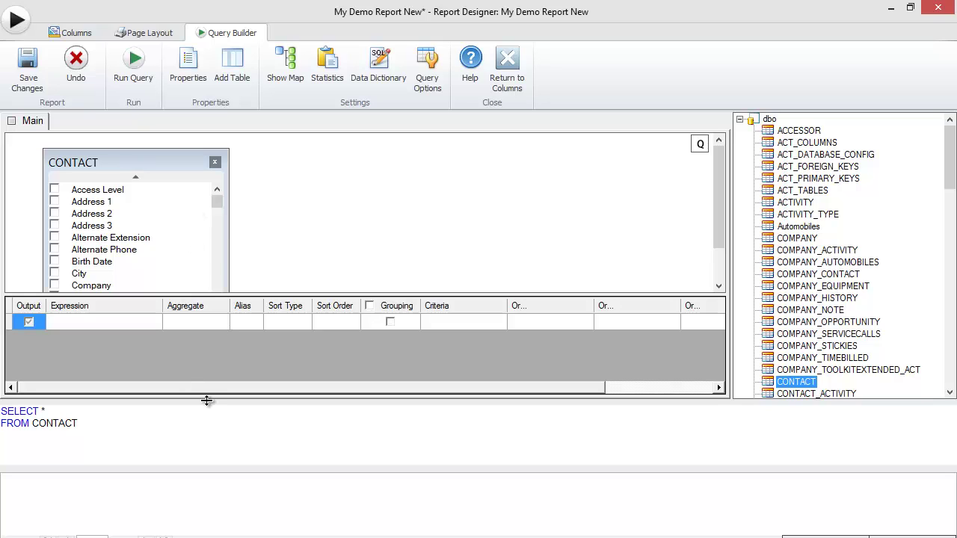
{"action": "left_click", "coordinate": [166, 154]}
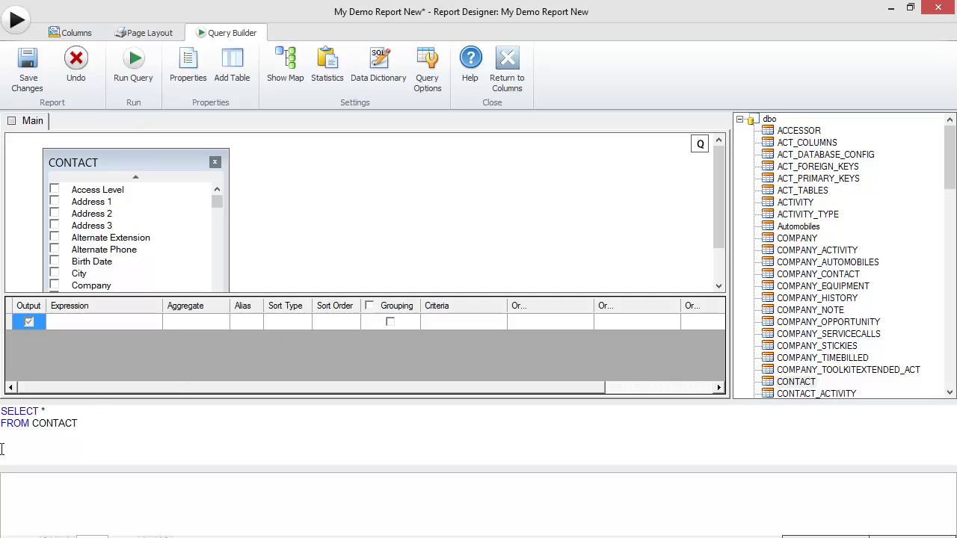
{"action": "triple_click", "coordinate": [32, 410]}
{"action": "left_click", "coordinate": [54, 410]}
{"action": "right_click", "coordinate": [96, 228]}
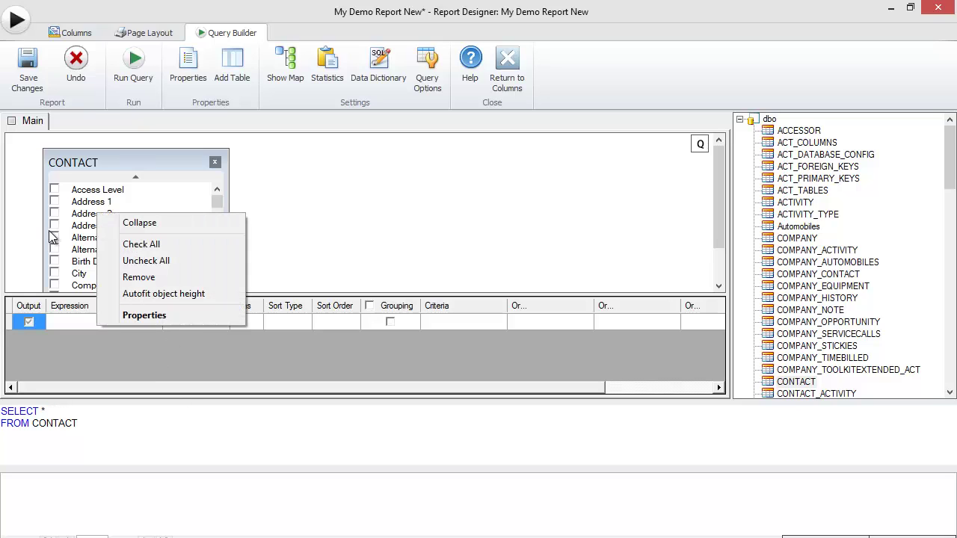
{"action": "left_click", "coordinate": [65, 235]}
Include the CONTACT table's Address 1, City, Company, Contact and Country fields in the query output
{"action": "left_click", "coordinate": [53, 201]}
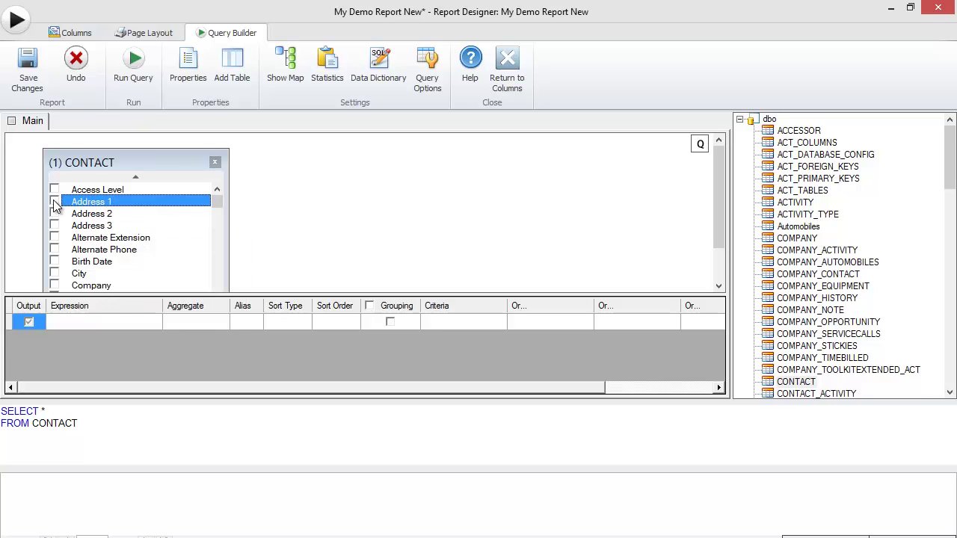
{"action": "left_click", "coordinate": [108, 179]}
{"action": "left_click_drag", "start_coordinate": [109, 187], "coordinate": [109, 271]}
{"action": "left_click", "coordinate": [216, 244]}
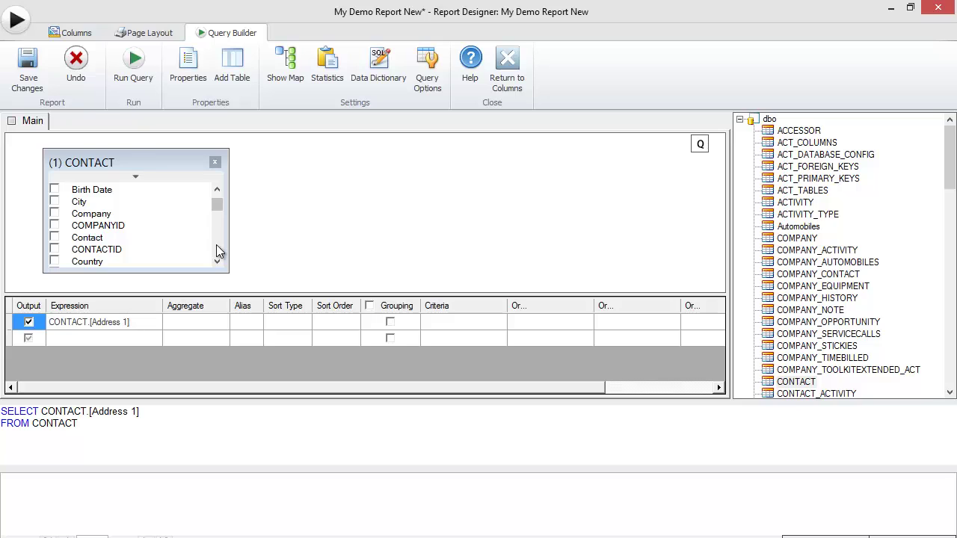
{"action": "left_click", "coordinate": [54, 201]}
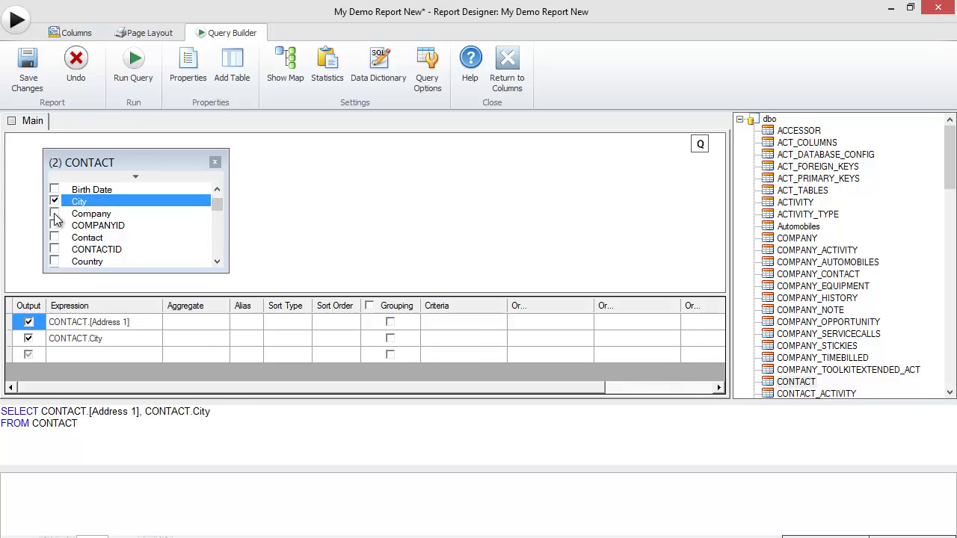
{"action": "left_click", "coordinate": [54, 213]}
{"action": "left_click", "coordinate": [54, 237]}
{"action": "left_click", "coordinate": [54, 261]}
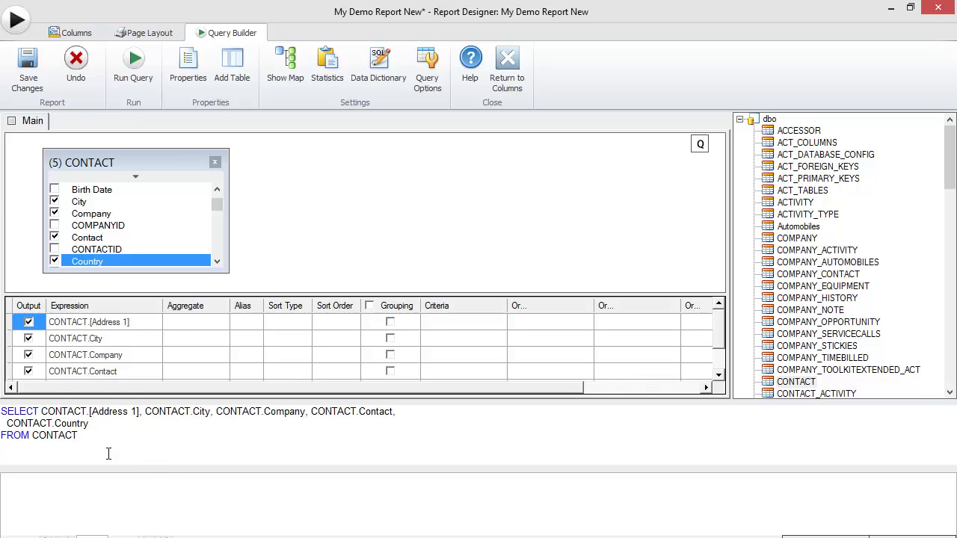
Delete the three existing fields from DetailBand1 in the report layout and place the CONTACT field at the band's start
{"action": "left_click", "coordinate": [74, 33]}
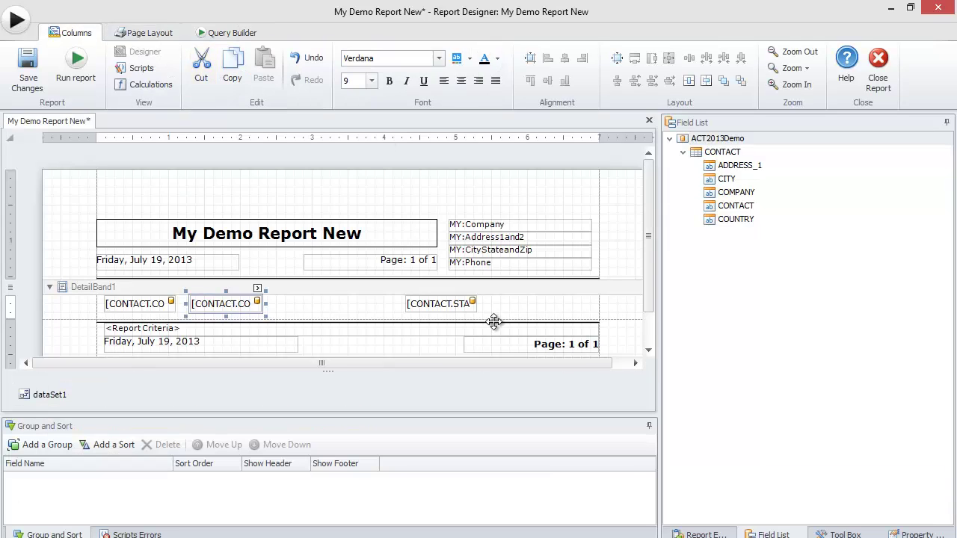
{"action": "left_click_drag", "start_coordinate": [530, 303], "coordinate": [113, 306]}
{"action": "key", "text": "Delete"}
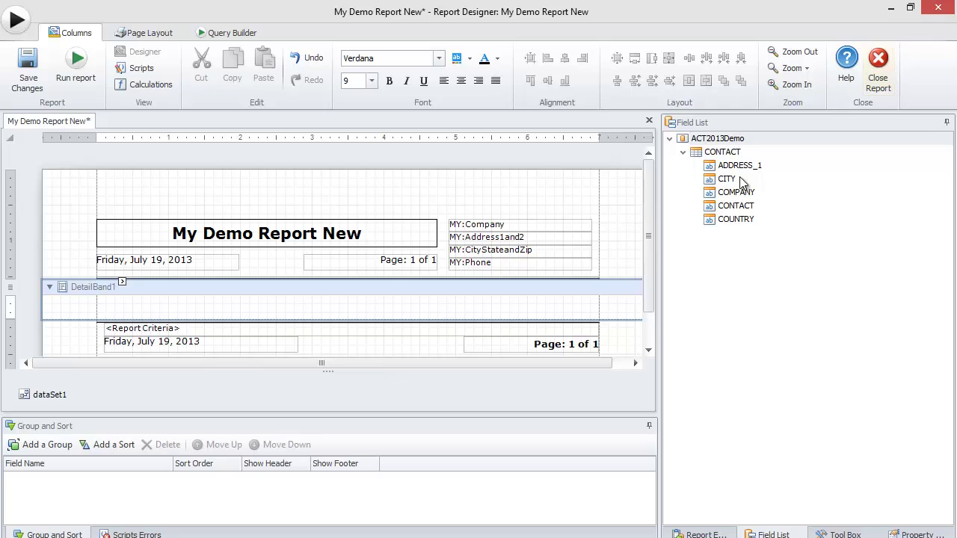
{"action": "left_click_drag", "start_coordinate": [737, 207], "coordinate": [132, 303]}
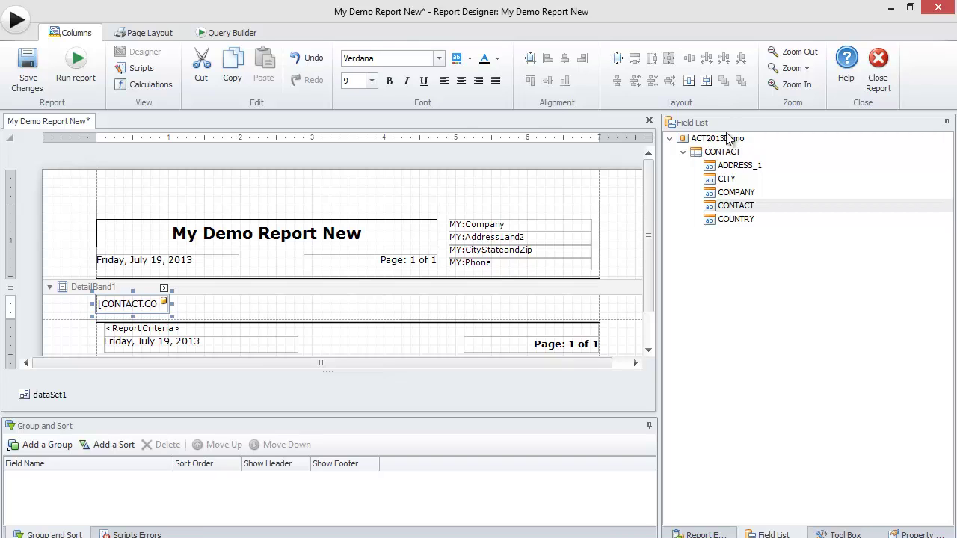
Return to the Query Builder and add the CONTACT table's Create Date field to the query output
{"action": "left_click", "coordinate": [233, 33]}
{"action": "scroll", "coordinate": [219, 245], "scroll_direction": "down", "scroll_amount": 2}
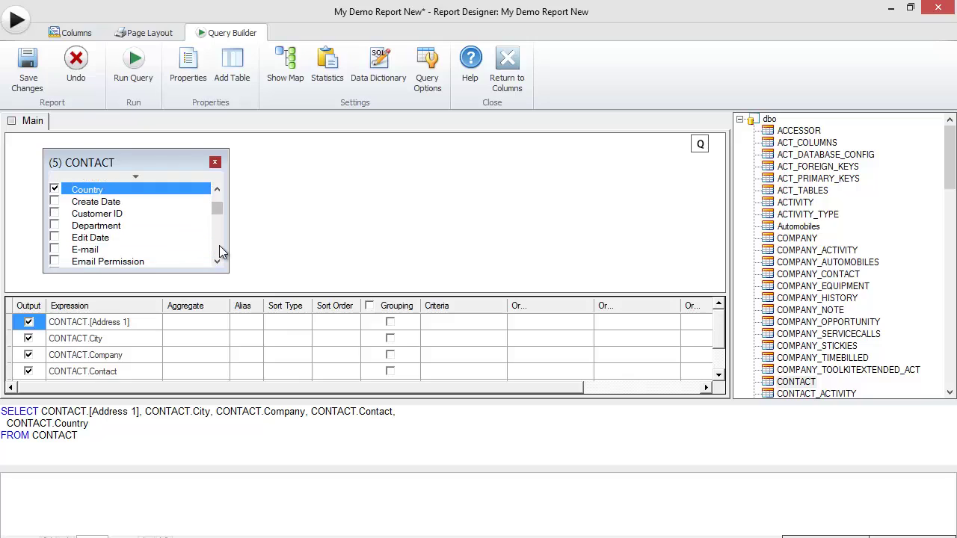
{"action": "left_click", "coordinate": [57, 201]}
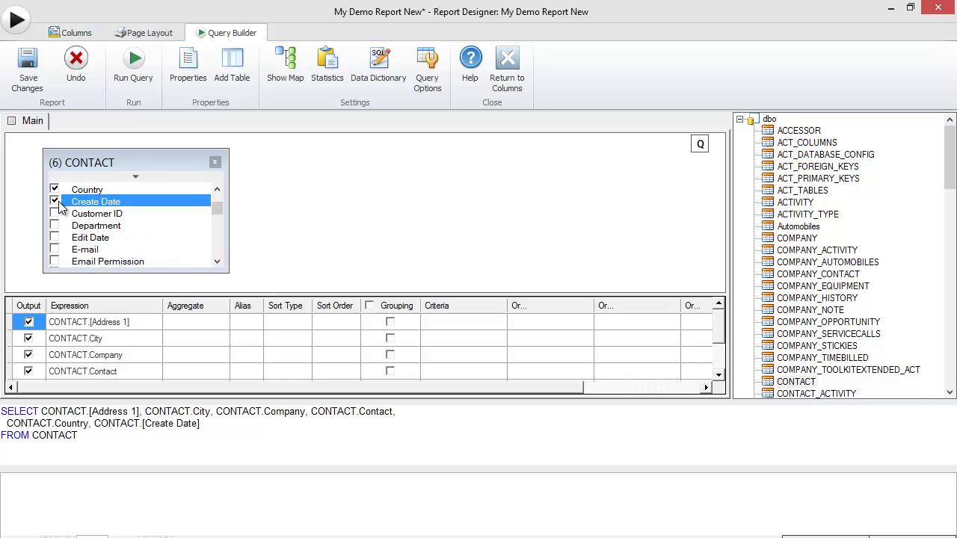
Place the CREATE_DATE field in DetailBand1 near the 3.6-inch mark, widened to about 2.7 inches, and preview the report
{"action": "left_click", "coordinate": [75, 32]}
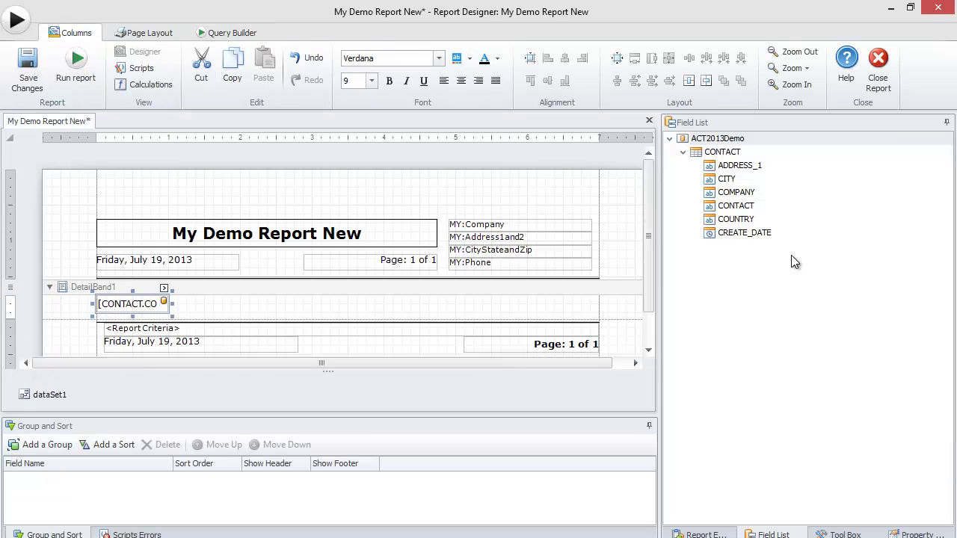
{"action": "left_click_drag", "start_coordinate": [754, 234], "coordinate": [390, 300]}
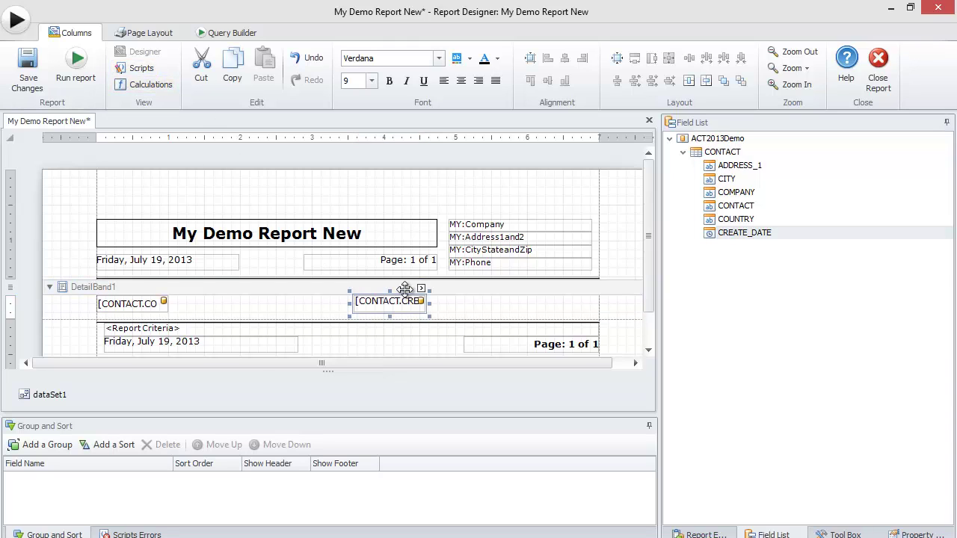
{"action": "left_click_drag", "start_coordinate": [430, 306], "coordinate": [549, 306]}
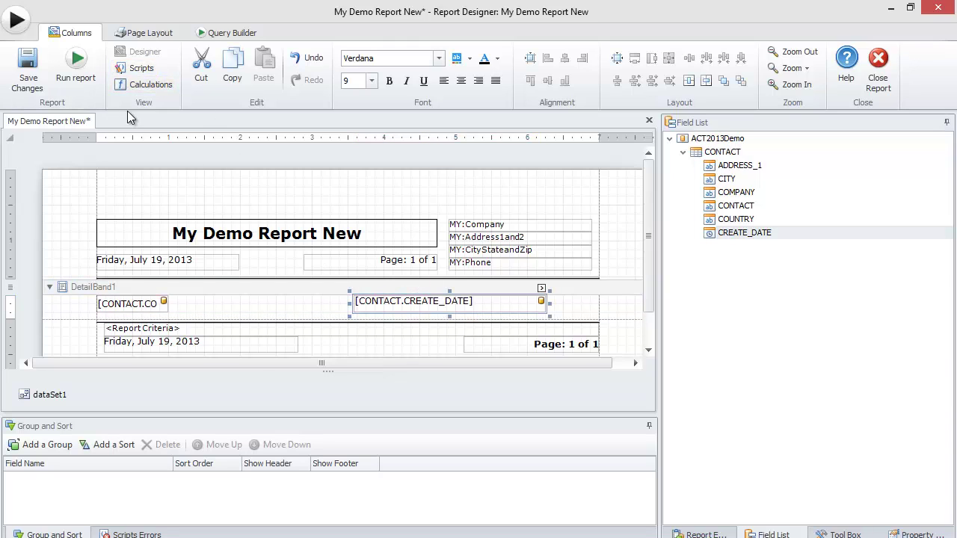
{"action": "left_click", "coordinate": [159, 30]}
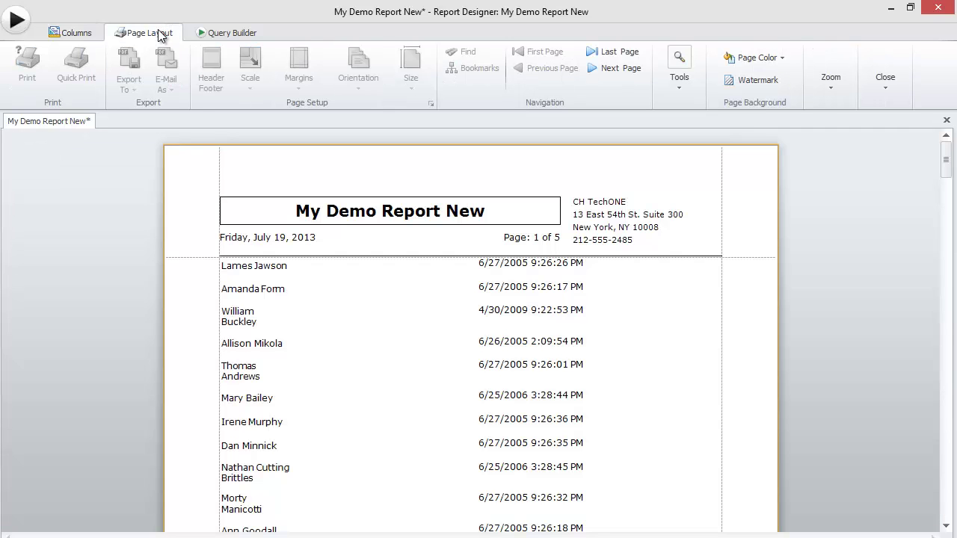
Add the Automobiles table to the query in the Query Builder, accepting the bridge table between CONTACT and Automobiles
{"action": "left_click", "coordinate": [217, 33]}
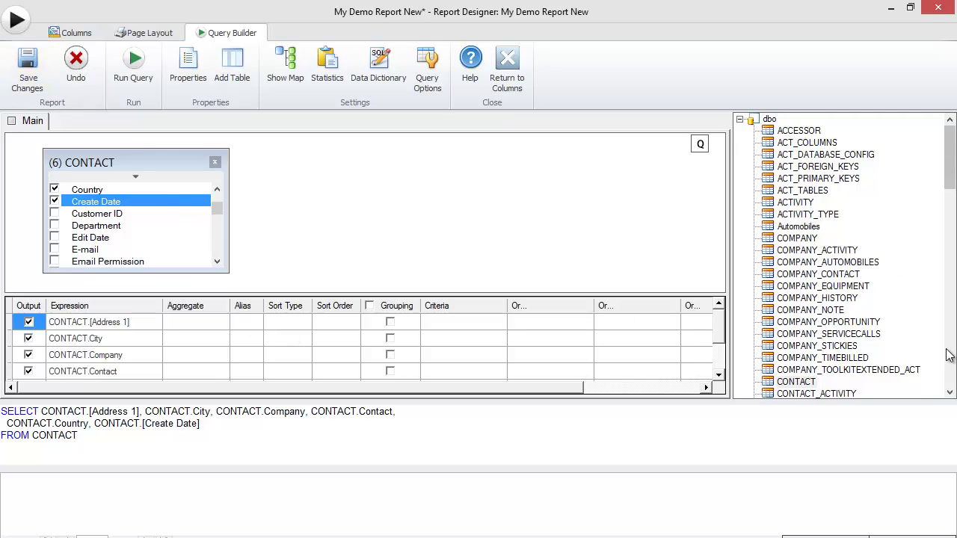
{"action": "left_click", "coordinate": [807, 226]}
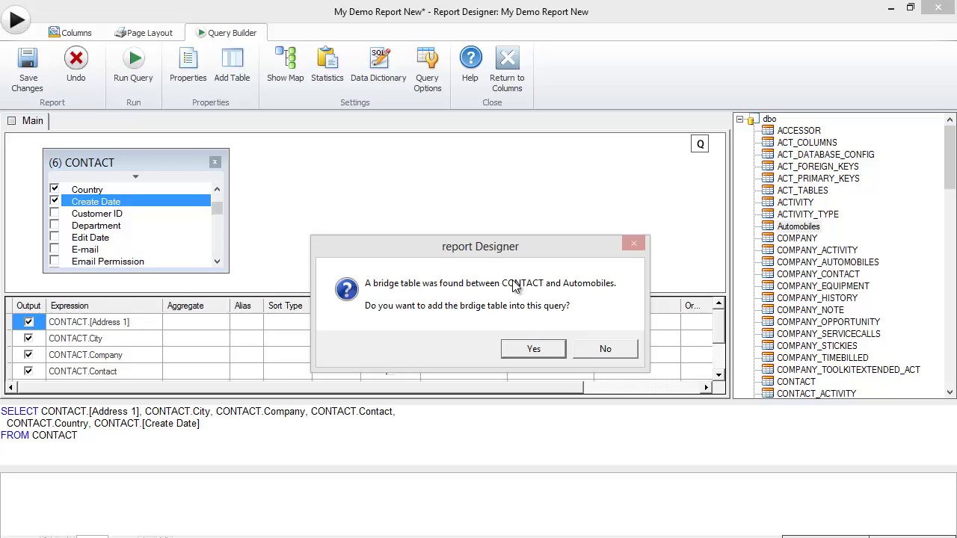
{"action": "left_click", "coordinate": [534, 350]}
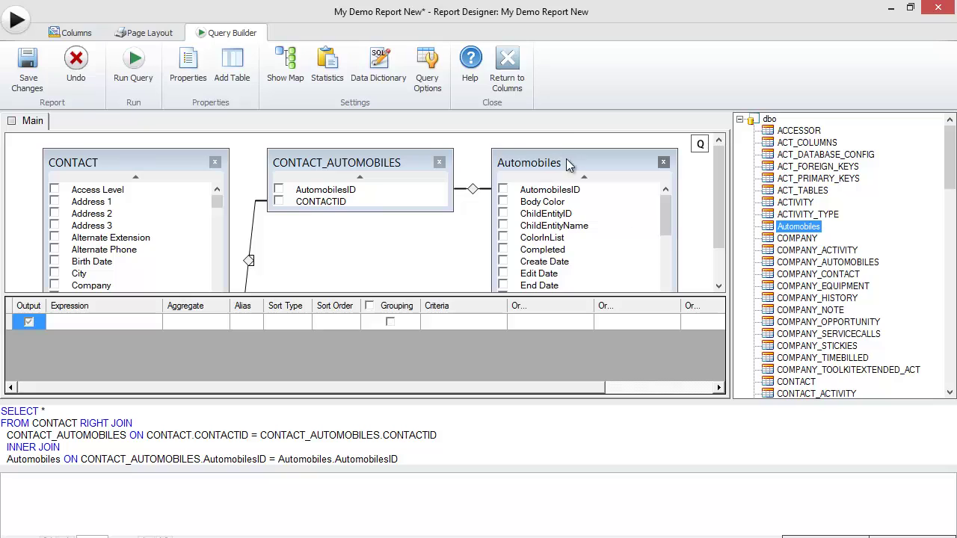
Examine the CONTACT_AUTOMOBILES entry in the table list and the query's join statement, enlarging the SQL area
{"action": "left_click", "coordinate": [842, 303]}
{"action": "scroll", "coordinate": [860, 299], "scroll_direction": "down", "scroll_amount": 7}
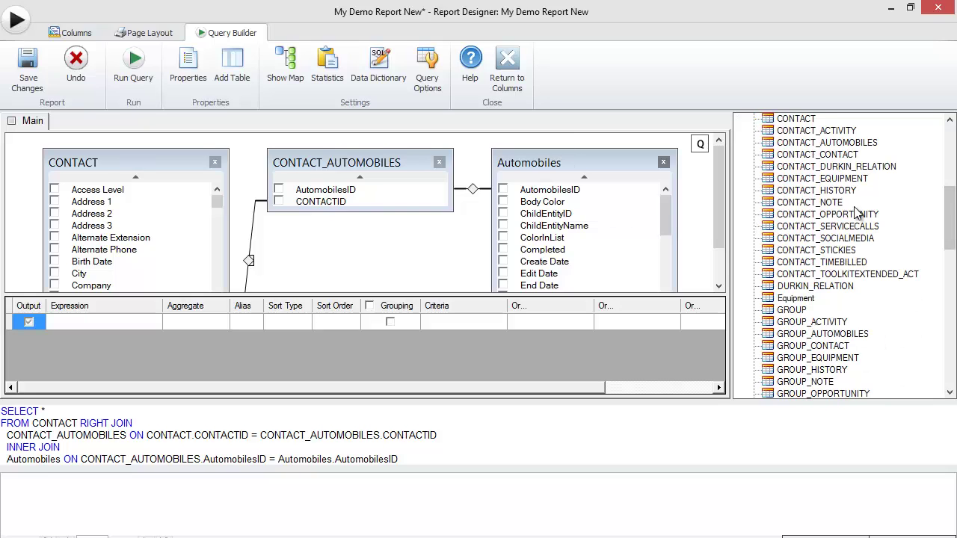
{"action": "left_click", "coordinate": [835, 144]}
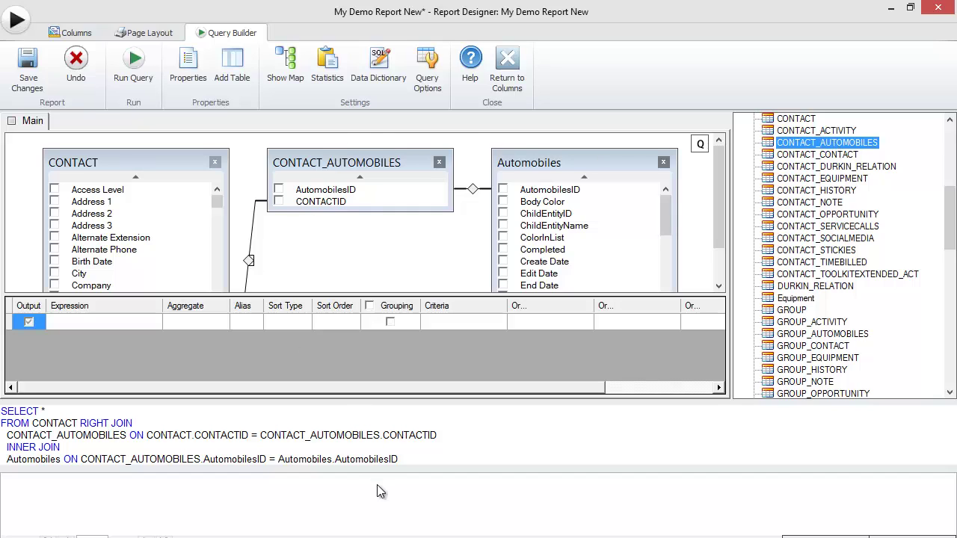
{"action": "left_click_drag", "start_coordinate": [380, 468], "coordinate": [380, 497]}
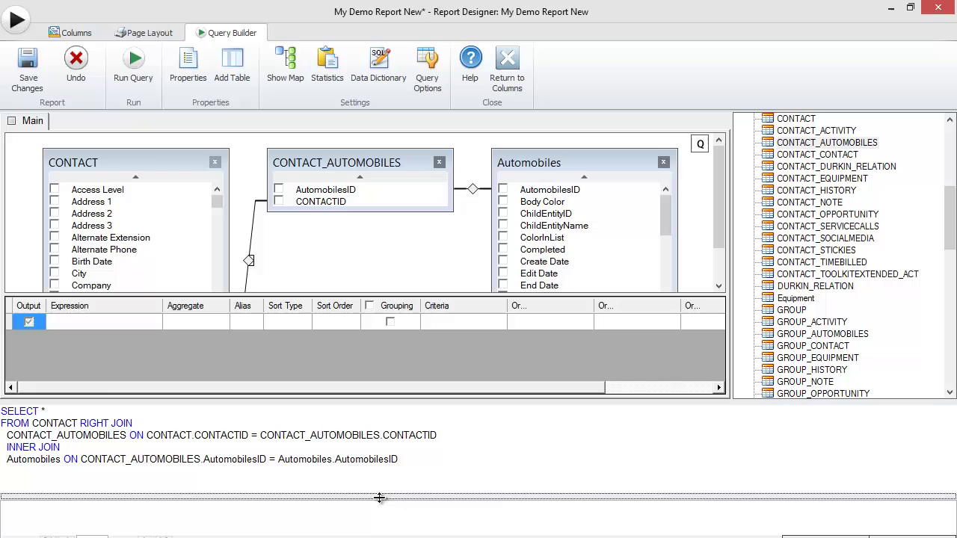
{"action": "left_click", "coordinate": [48, 412]}
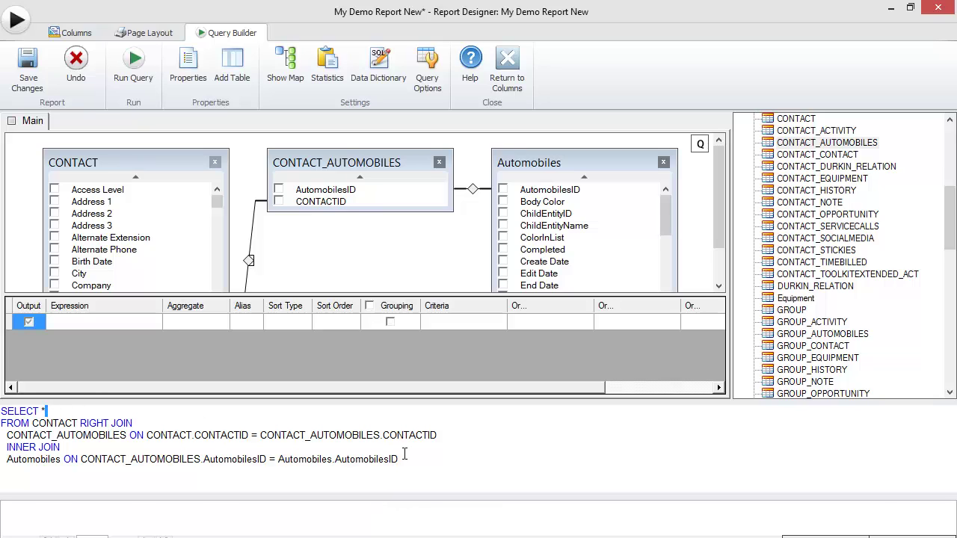
{"action": "left_click_drag", "start_coordinate": [416, 464], "coordinate": [6, 402]}
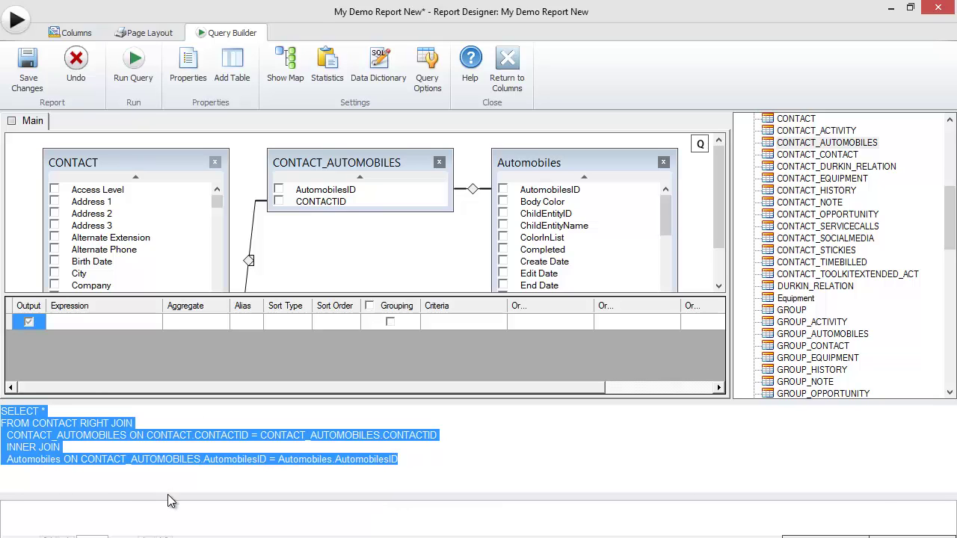
Include Contact from the CONTACT table and Make, Manufacturer and Model from the Automobiles table in the query output
{"action": "scroll", "coordinate": [221, 268], "scroll_direction": "down", "scroll_amount": 3}
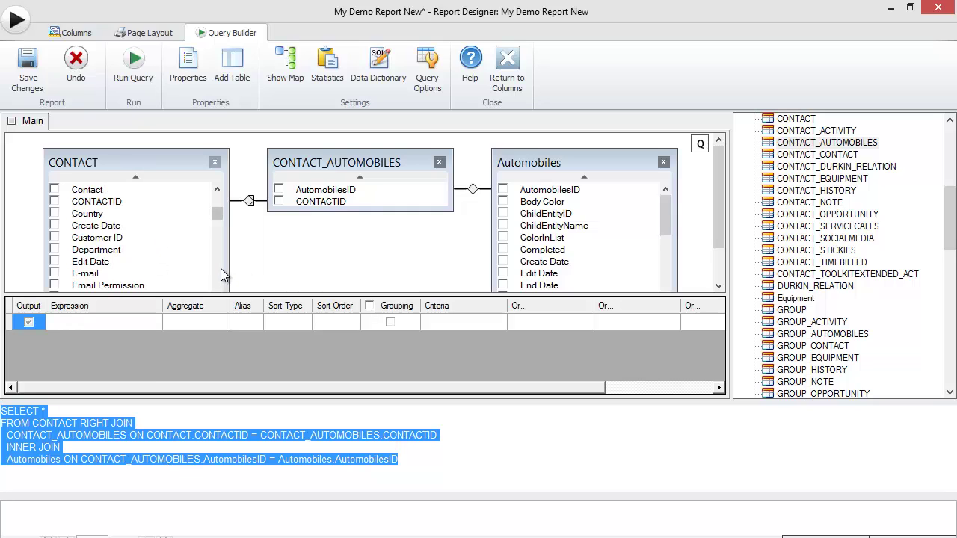
{"action": "left_click", "coordinate": [55, 190]}
{"action": "left_click", "coordinate": [582, 177]}
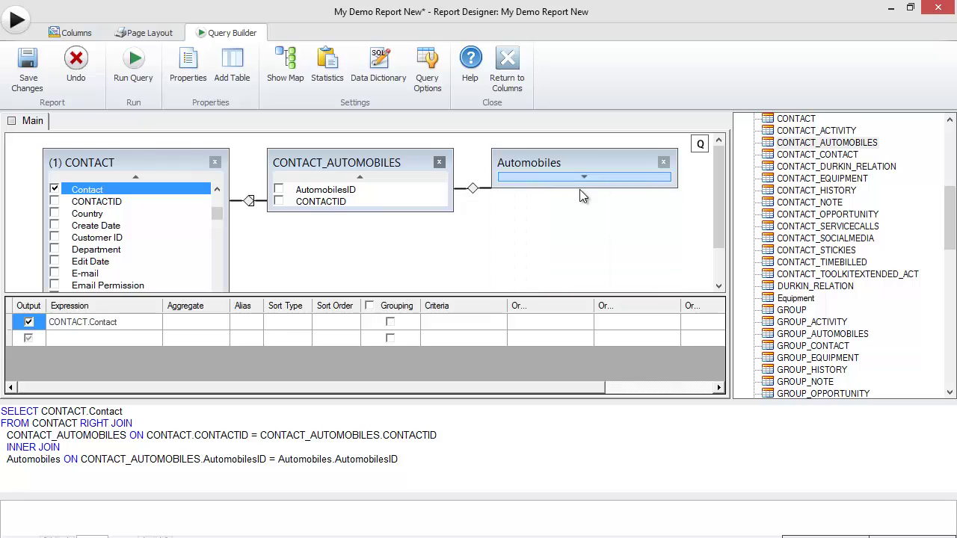
{"action": "left_click", "coordinate": [583, 178]}
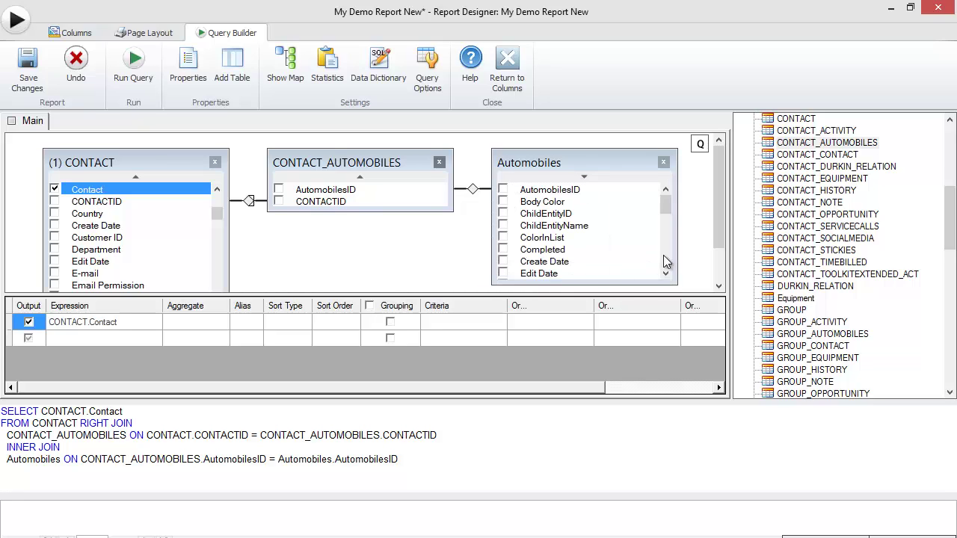
{"action": "scroll", "coordinate": [670, 263], "scroll_direction": "down", "scroll_amount": 3}
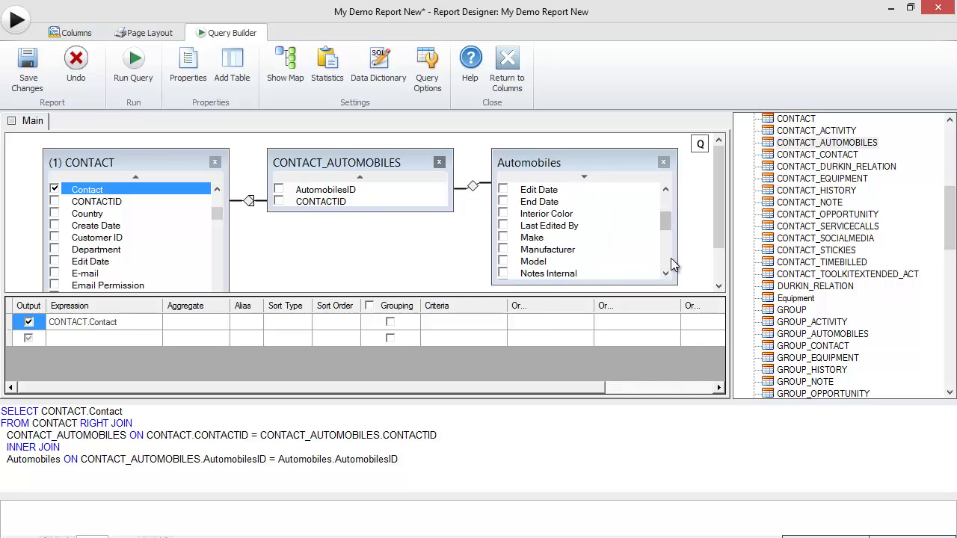
{"action": "left_click", "coordinate": [504, 238]}
{"action": "left_click", "coordinate": [503, 250]}
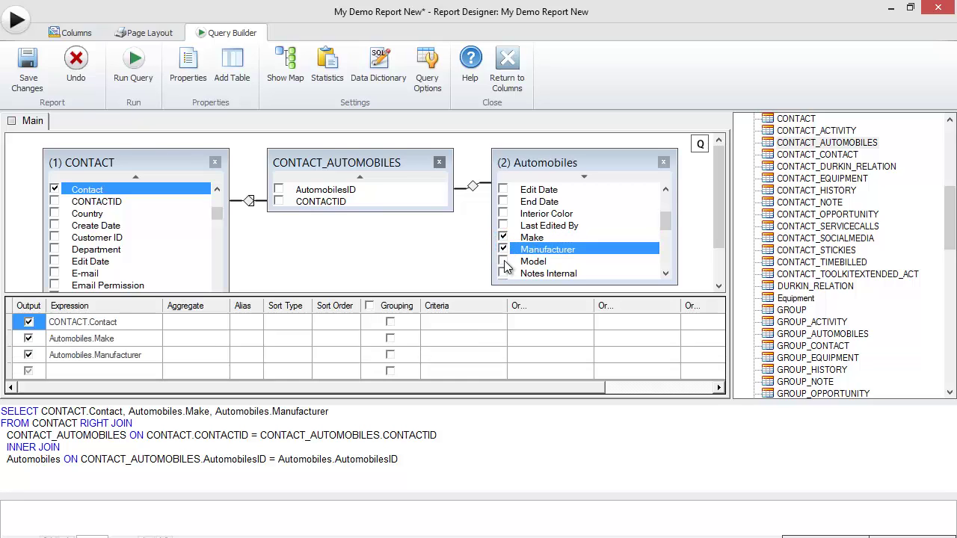
{"action": "left_click", "coordinate": [503, 262]}
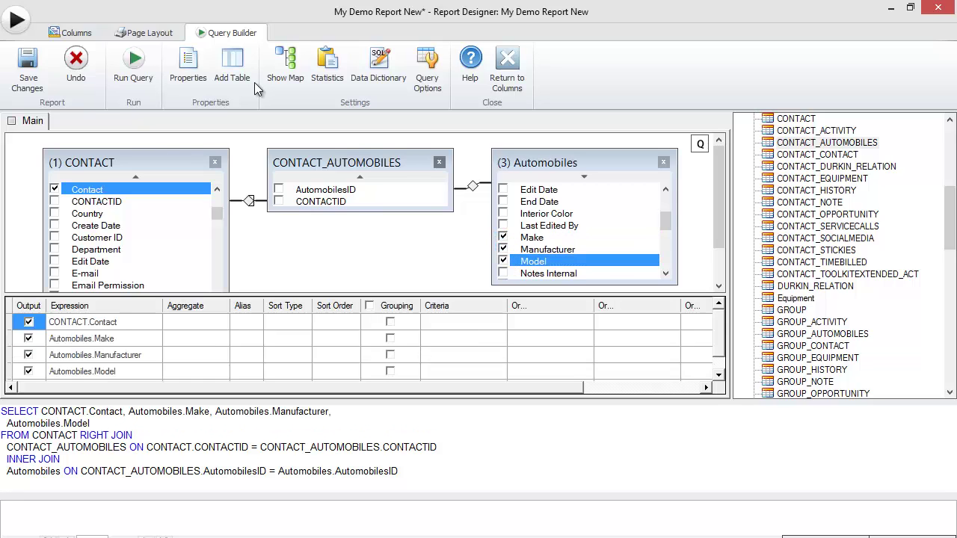
Run the query and enlarge the results area to examine the returned contact and automobile rows
{"action": "left_click", "coordinate": [136, 69]}
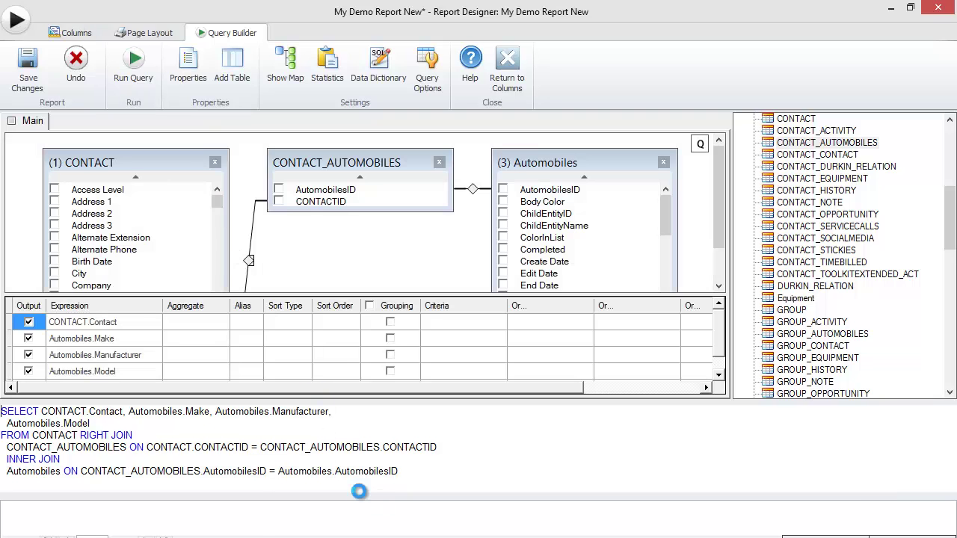
{"action": "left_click_drag", "start_coordinate": [381, 496], "coordinate": [387, 473]}
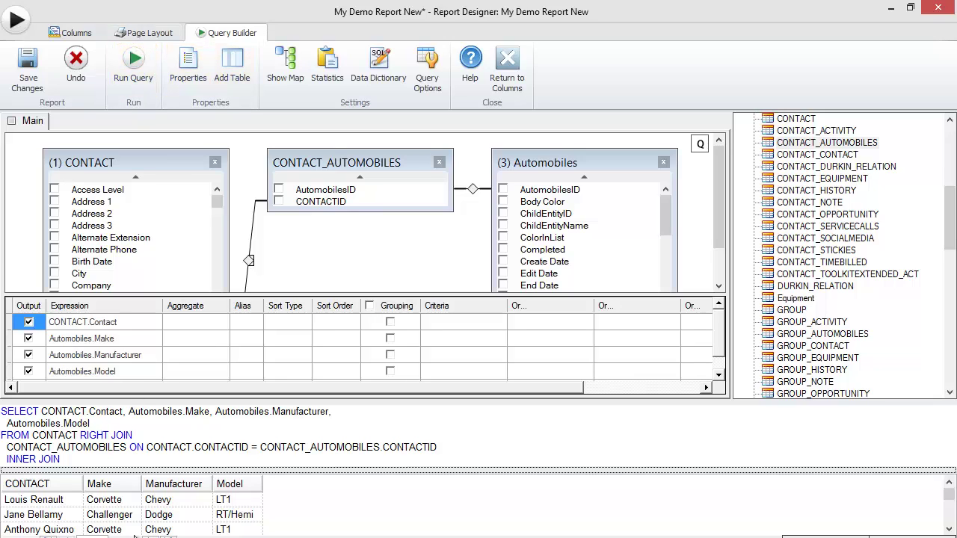
{"action": "left_click", "coordinate": [293, 495]}
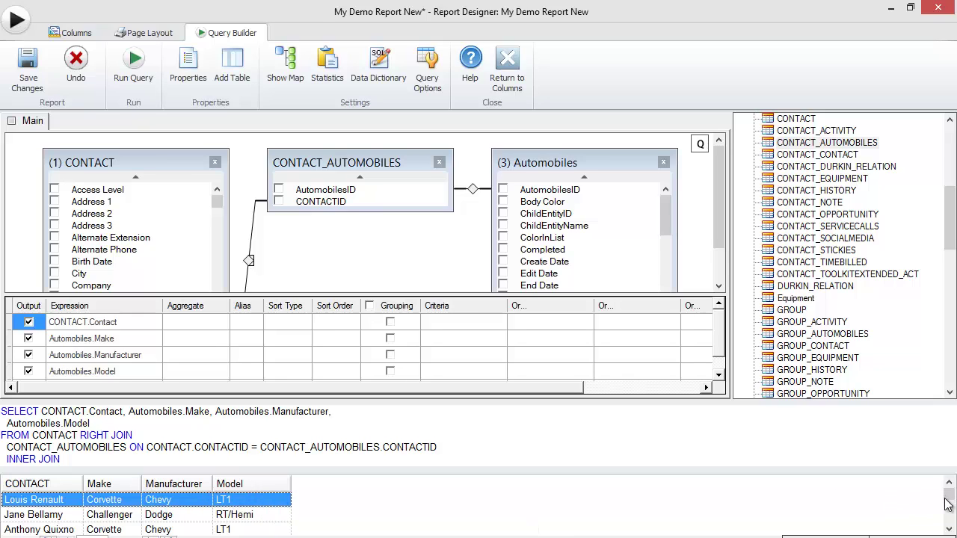
Look through the remaining query rows, then return to the report layout and delete both existing CONTACT fields from DetailBand1
{"action": "scroll", "coordinate": [948, 506], "scroll_direction": "down", "scroll_amount": 3}
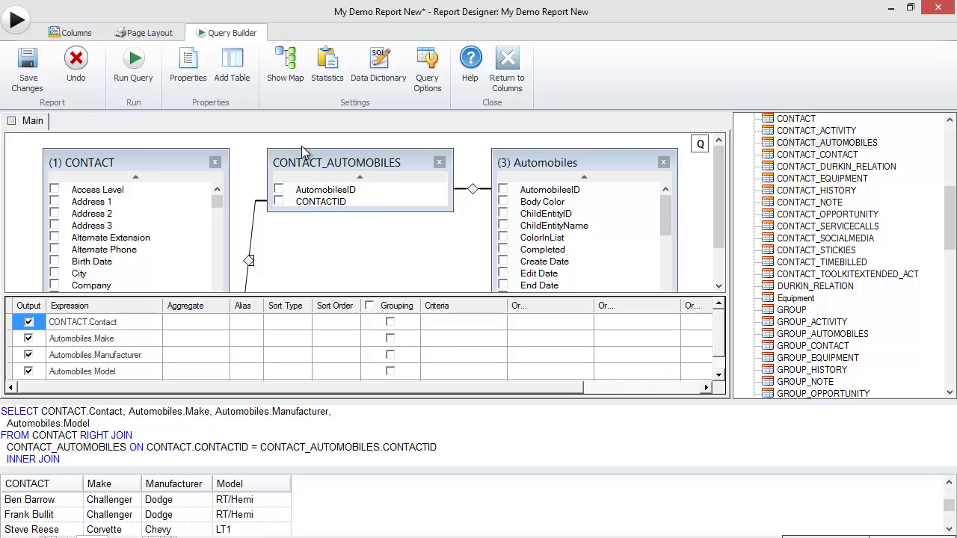
{"action": "left_click", "coordinate": [78, 33]}
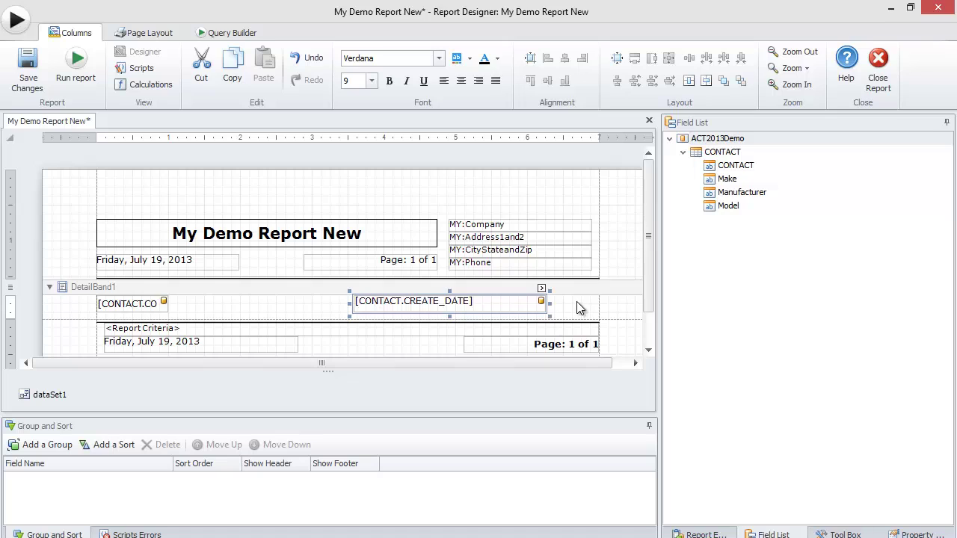
{"action": "mouse_move", "coordinate": [574, 302]}
{"action": "left_mouse_down"}
{"action": "mouse_move", "coordinate": [302, 311]}
{"action": "mouse_move", "coordinate": [139, 301]}
{"action": "left_mouse_up"}
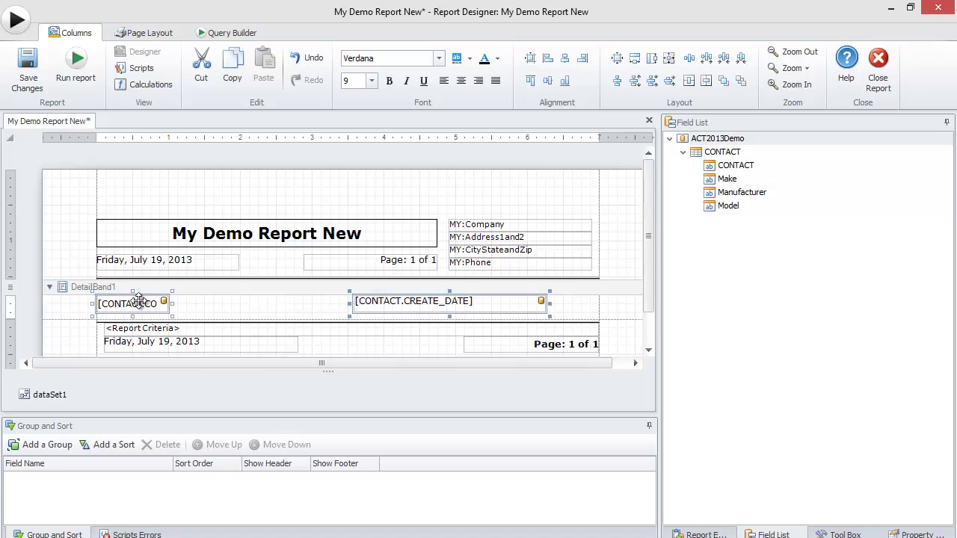
{"action": "key", "text": "Delete"}
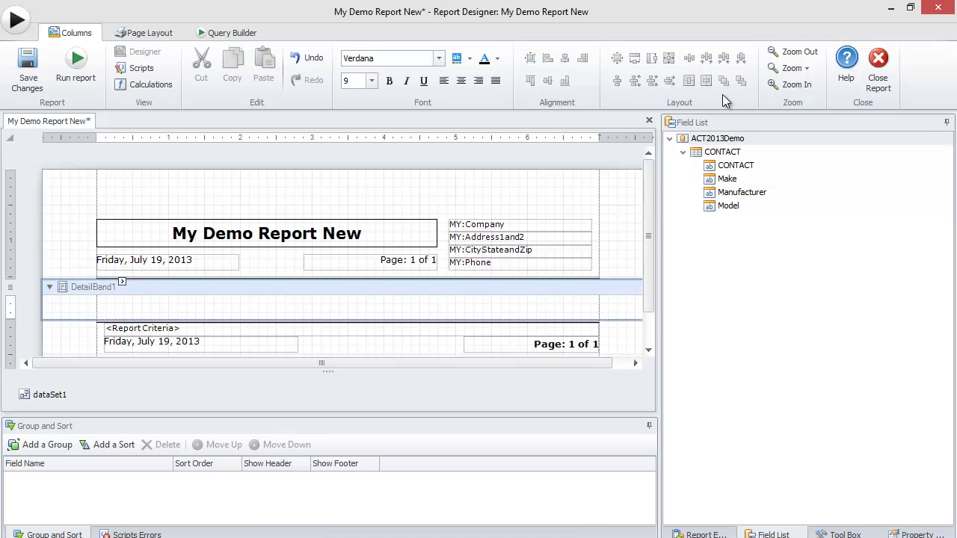
Place the CONTACT, Make, Manufacturer and Model fields side by side in DetailBand1
{"action": "left_click_drag", "start_coordinate": [737, 166], "coordinate": [357, 303]}
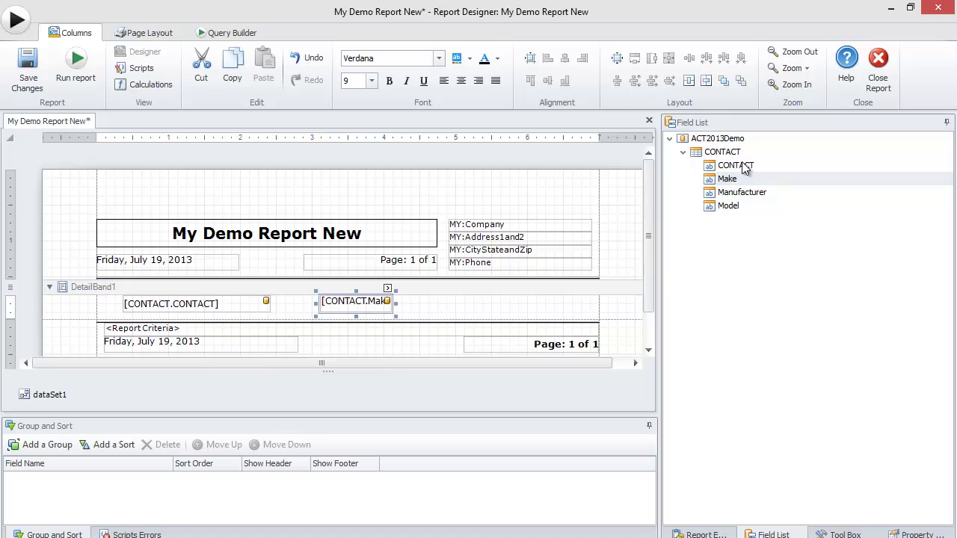
{"action": "left_click_drag", "start_coordinate": [748, 192], "coordinate": [464, 314]}
{"action": "left_click_drag", "start_coordinate": [729, 207], "coordinate": [551, 301]}
Preview the report's page layout and look through the listed contact and automobile rows
{"action": "left_click", "coordinate": [154, 37]}
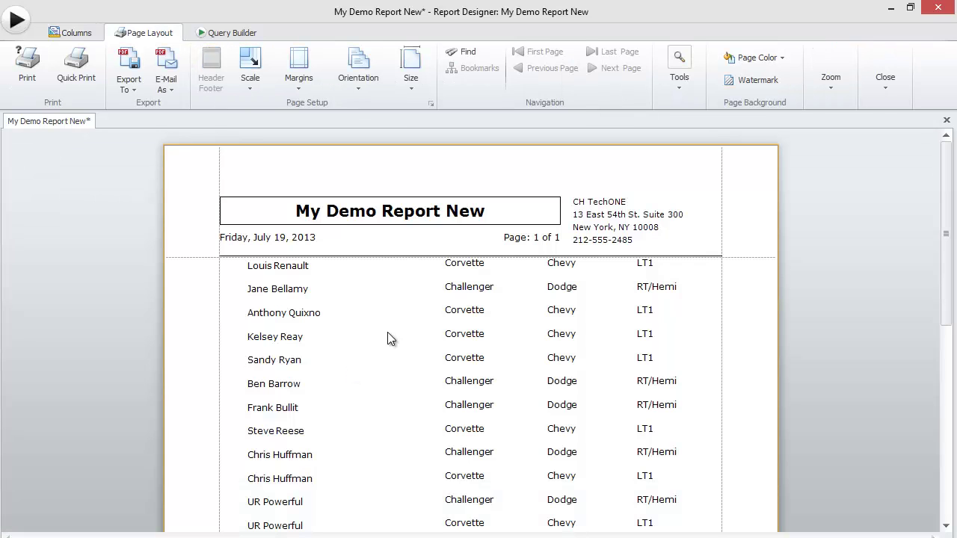
{"action": "left_click", "coordinate": [948, 483]}
{"action": "left_click_drag", "start_coordinate": [947, 451], "coordinate": [925, 254]}
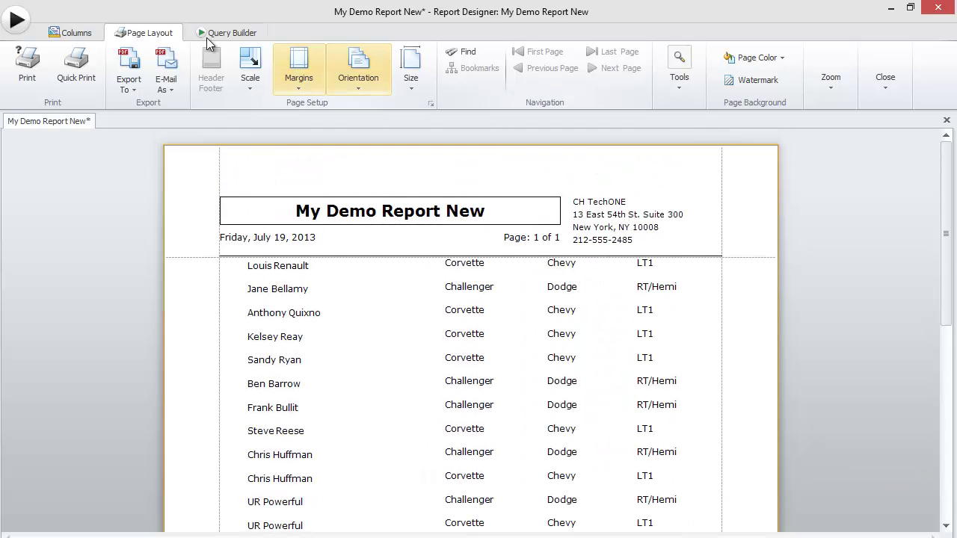
Return to the report's column design and run the report, saving its changes first
{"action": "left_click", "coordinate": [69, 34]}
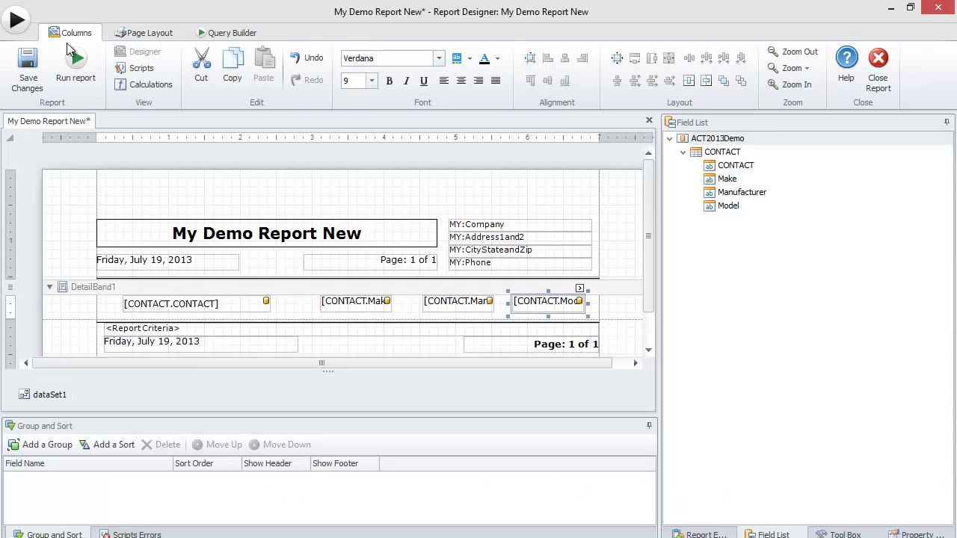
{"action": "left_click", "coordinate": [78, 65]}
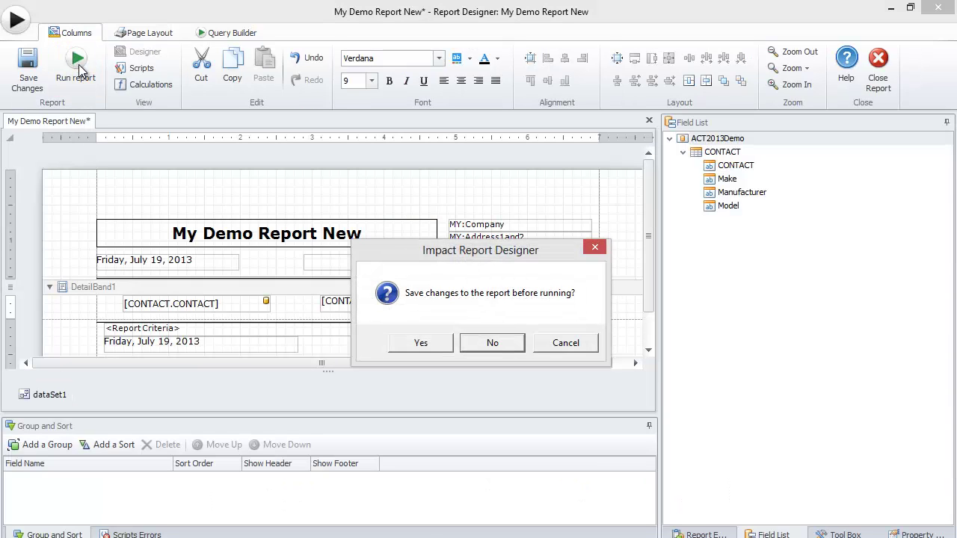
{"action": "left_click", "coordinate": [428, 348]}
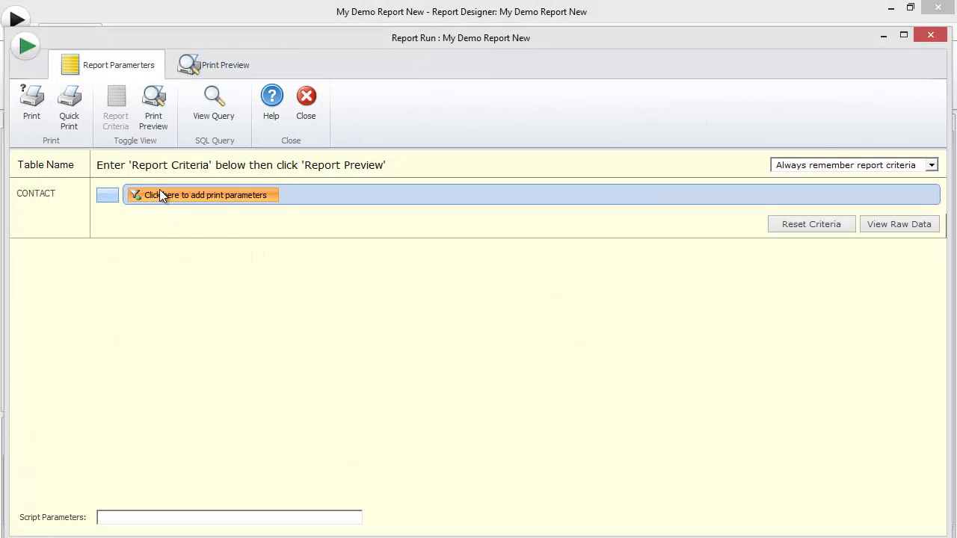
Add a report criterion of Model Equal LT1 and open the print preview
{"action": "left_click", "coordinate": [160, 194]}
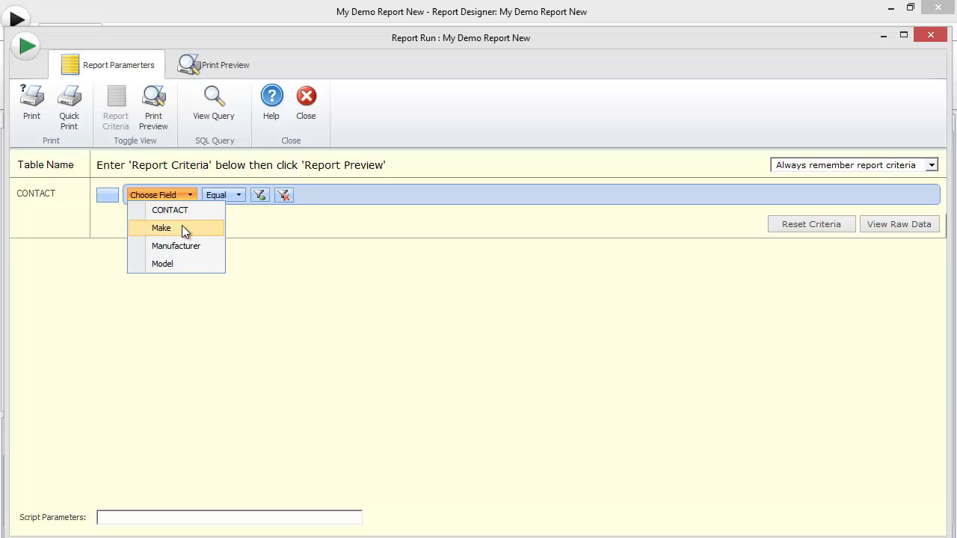
{"action": "left_click", "coordinate": [185, 263]}
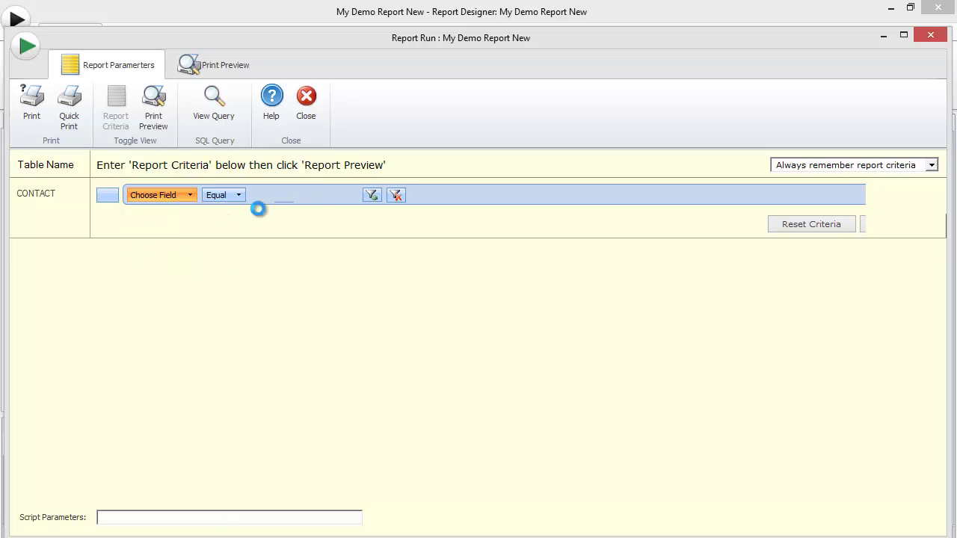
{"action": "left_click", "coordinate": [314, 195]}
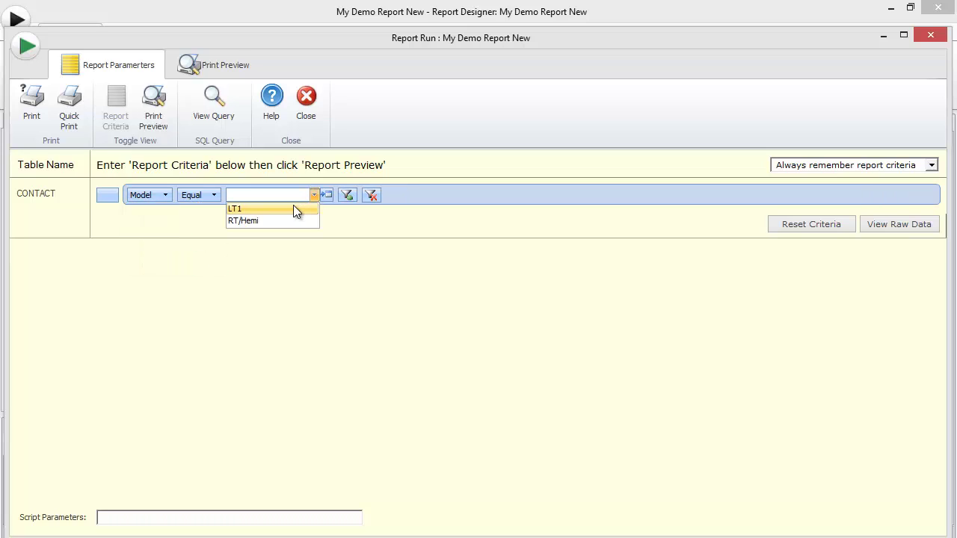
{"action": "left_click", "coordinate": [293, 209]}
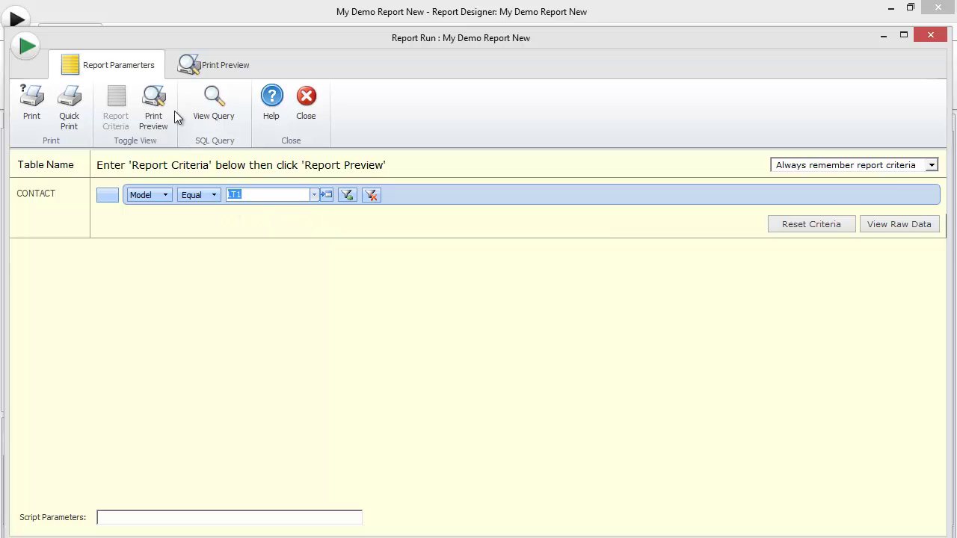
{"action": "left_click", "coordinate": [150, 98]}
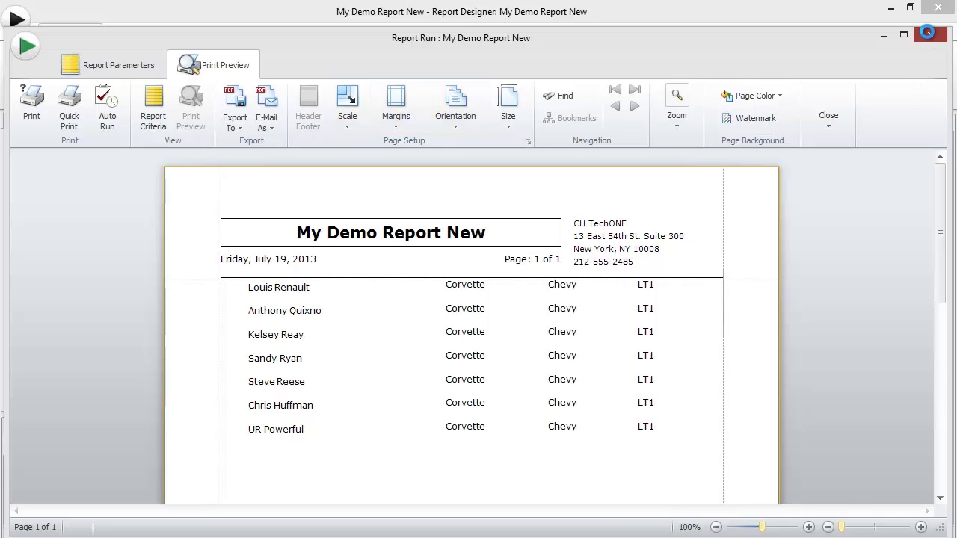
Close the report run window and close the report designer, saving the changes to the report
{"action": "left_click", "coordinate": [929, 38]}
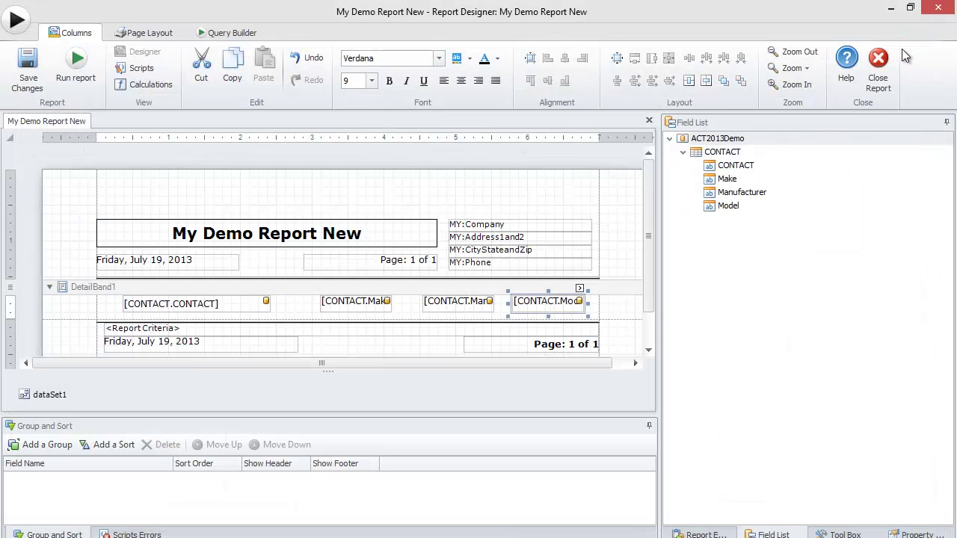
{"action": "left_click", "coordinate": [939, 7]}
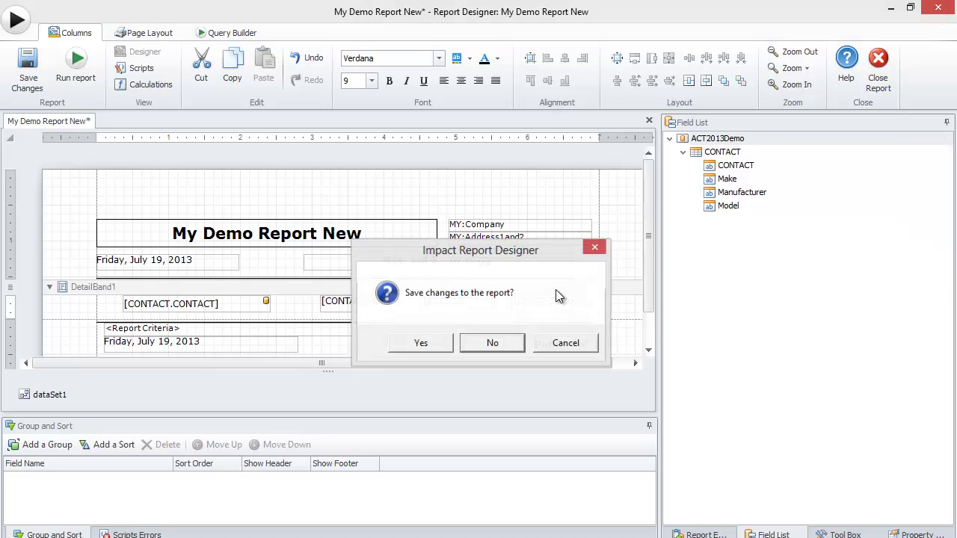
{"action": "left_click", "coordinate": [419, 342]}
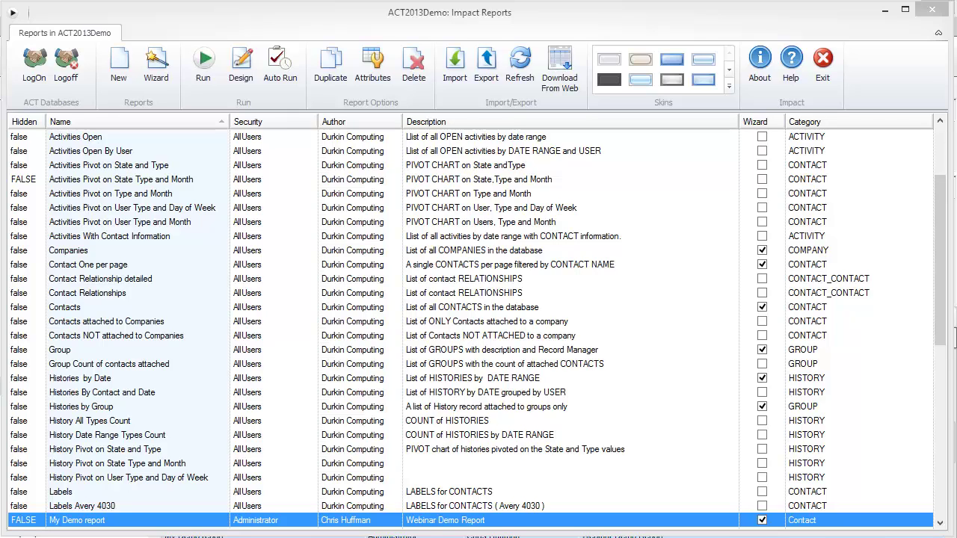
Maximize the Impact Reports window, open the reports folder from its About information, and widen the ReportsX folder window
{"action": "mouse_move", "coordinate": [547, 17]}
{"action": "left_mouse_down"}
{"action": "mouse_move", "coordinate": [570, 39]}
{"action": "mouse_move", "coordinate": [561, 39]}
{"action": "mouse_move", "coordinate": [550, 2]}
{"action": "left_mouse_up"}
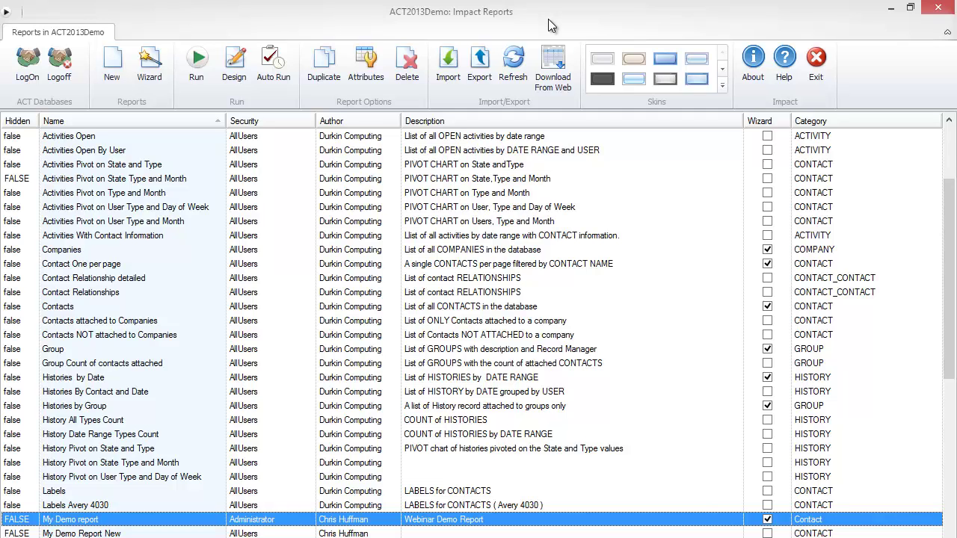
{"action": "left_click", "coordinate": [755, 73]}
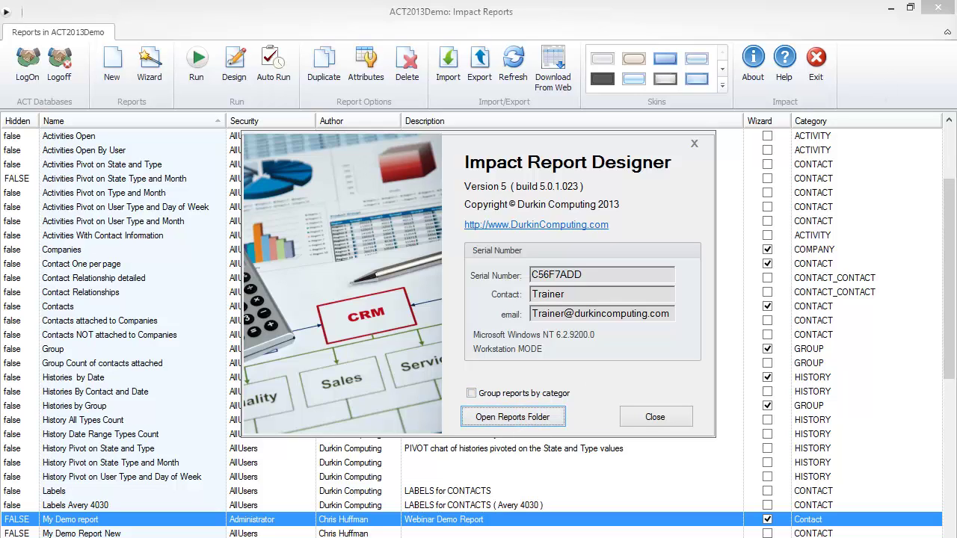
{"action": "left_click", "coordinate": [513, 416]}
{"action": "left_click_drag", "start_coordinate": [887, 214], "coordinate": [523, 85]}
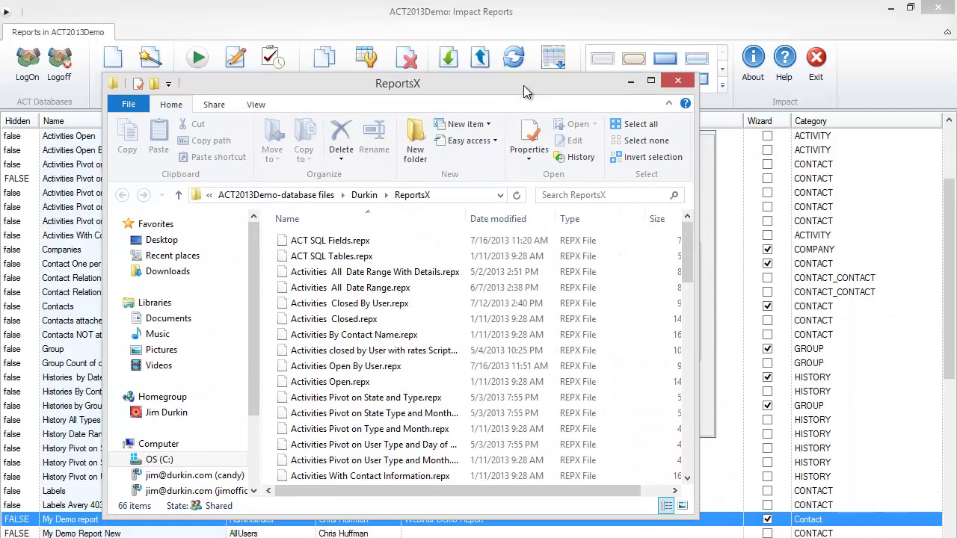
{"action": "left_click_drag", "start_coordinate": [695, 276], "coordinate": [941, 311]}
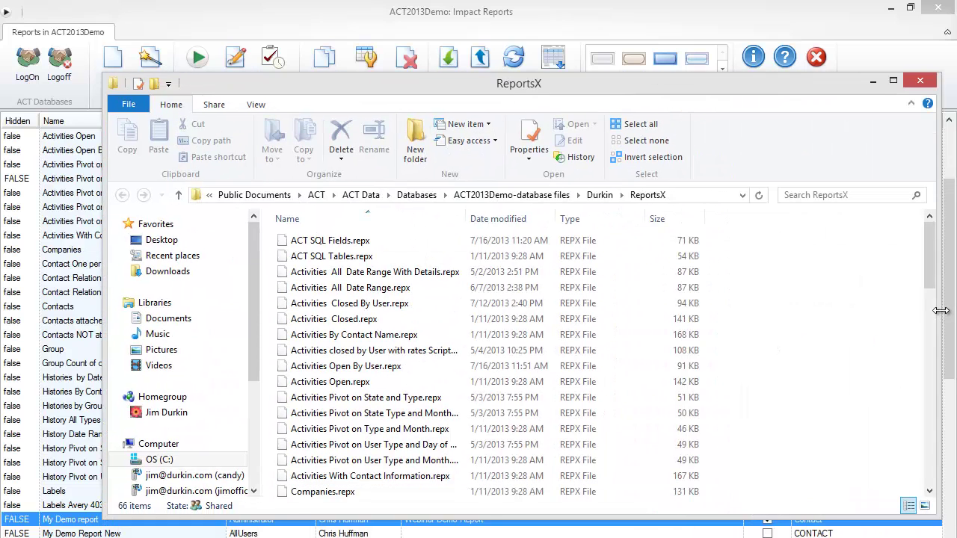
Locate and select My Demo Report New.repx in the ReportsX folder
{"action": "left_click", "coordinate": [462, 274]}
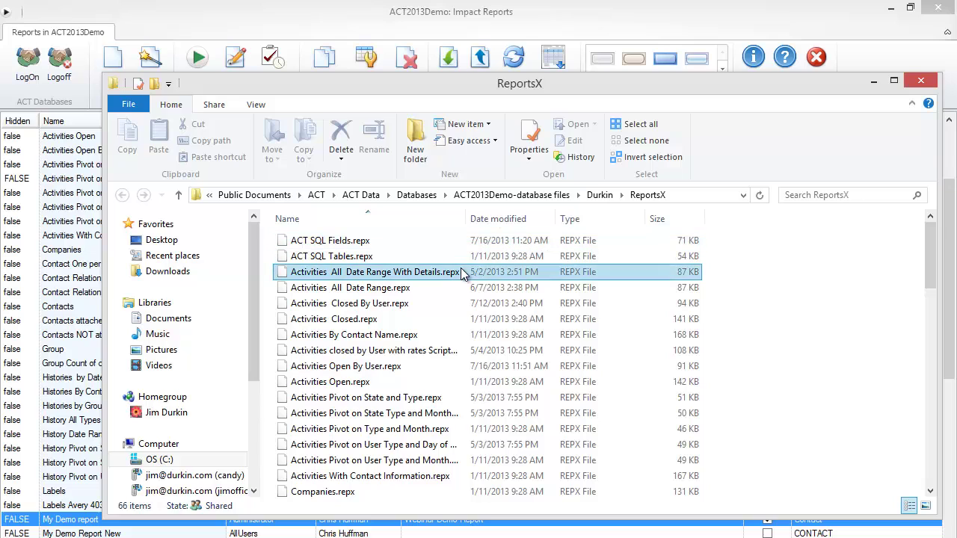
{"action": "type", "text": "my"}
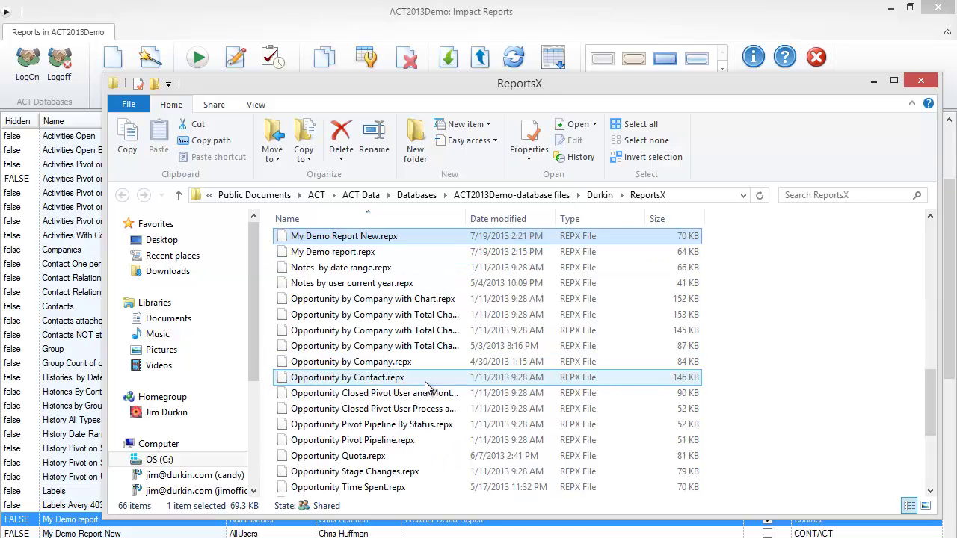
{"action": "left_click", "coordinate": [395, 409]}
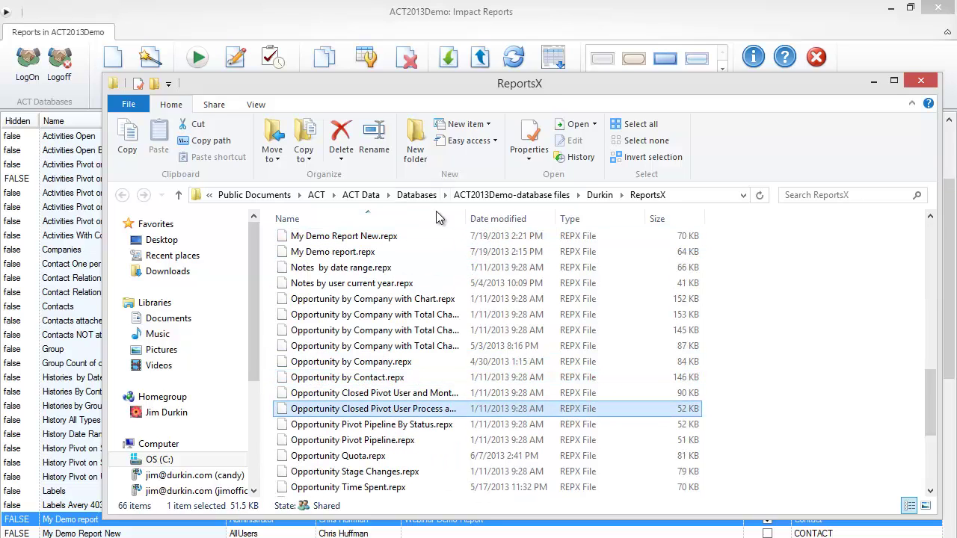
{"action": "left_click", "coordinate": [425, 242]}
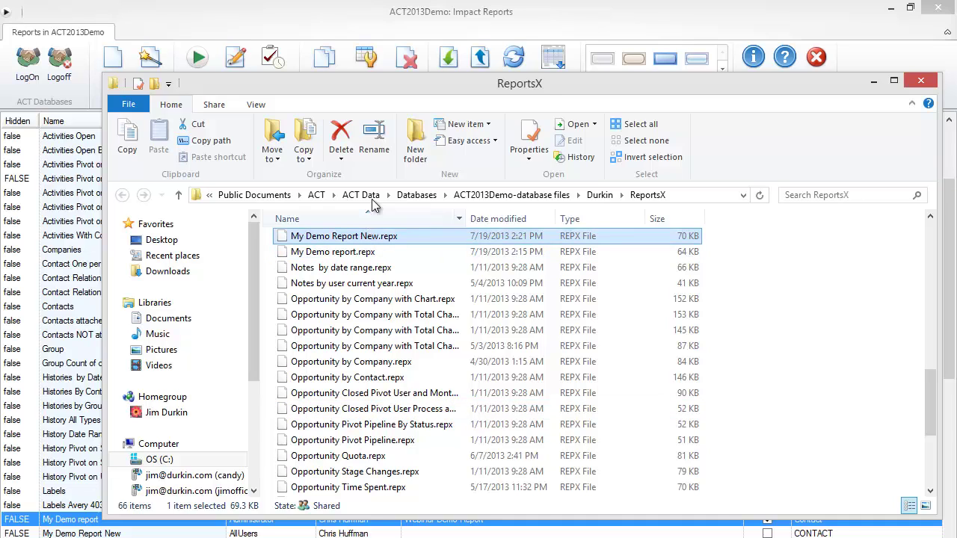
Reveal the folder's full path, highlight its ACT2013Demo-database files part, and shorten the path to go to that folder
{"action": "left_click", "coordinate": [690, 198]}
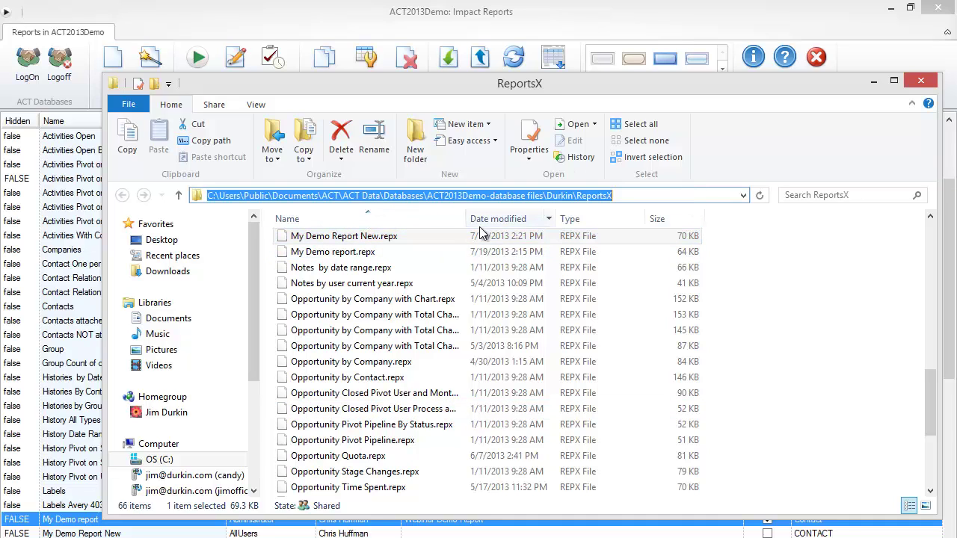
{"action": "left_click", "coordinate": [544, 195]}
{"action": "left_click_drag", "start_coordinate": [544, 195], "coordinate": [428, 193]}
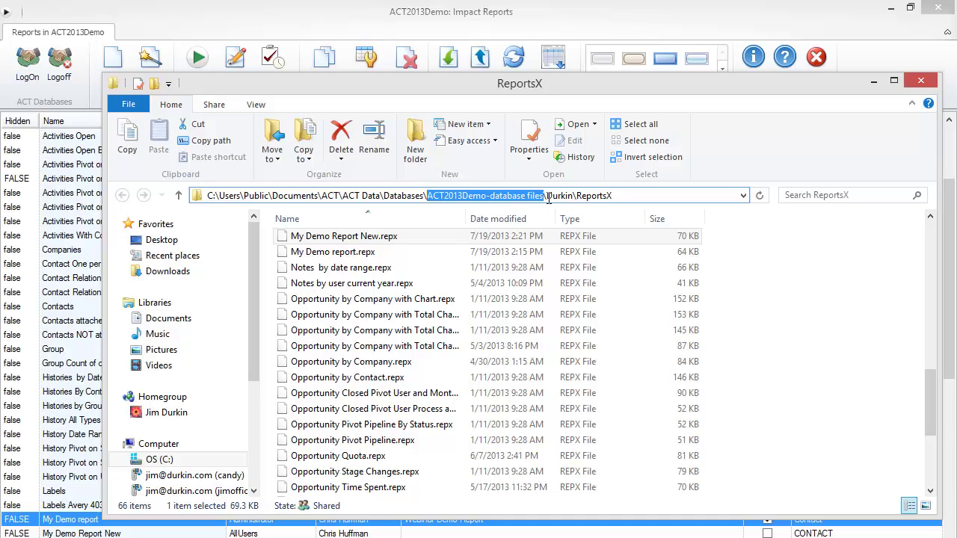
{"action": "left_click_drag", "start_coordinate": [547, 195], "coordinate": [622, 198]}
{"action": "key", "text": "BackSpace"}
{"action": "key", "text": "Return"}
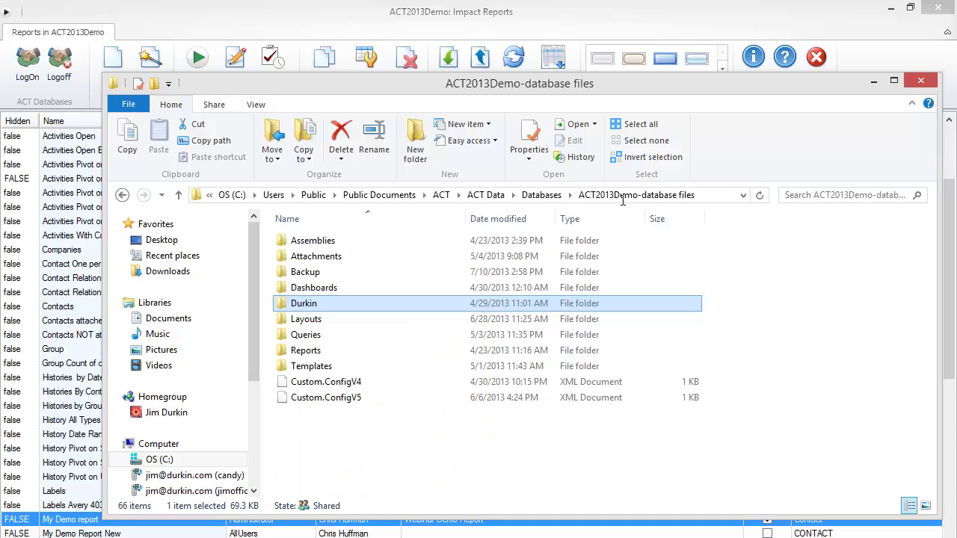
Step through the subfolders of ACT2013Demo-database files to examine what the database folder contains
{"action": "left_click", "coordinate": [336, 243]}
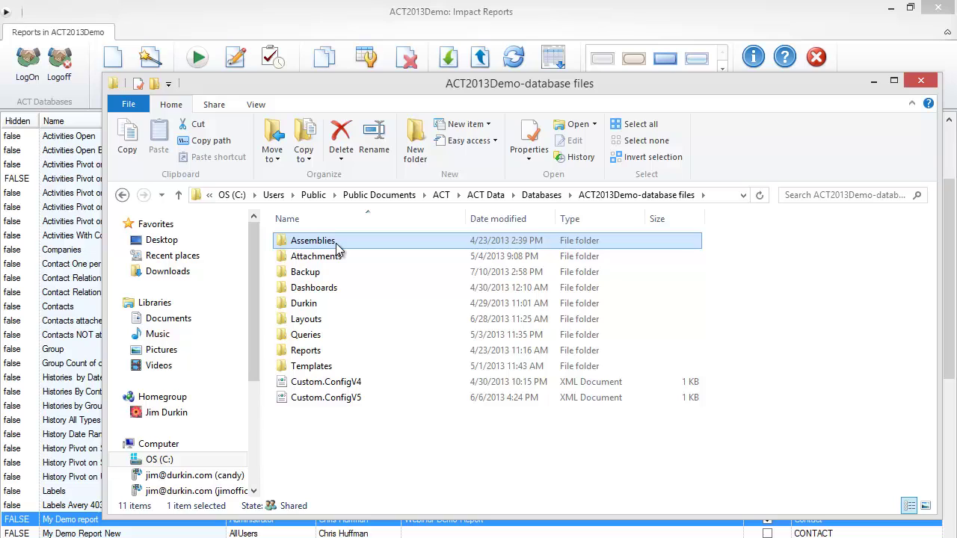
{"action": "key", "text": "Down"}
{"action": "key", "text": "Down"}
{"action": "key", "text": "Down"}
{"action": "key", "text": "Down"}
{"action": "key", "text": "Down"}
{"action": "key", "text": "Down"}
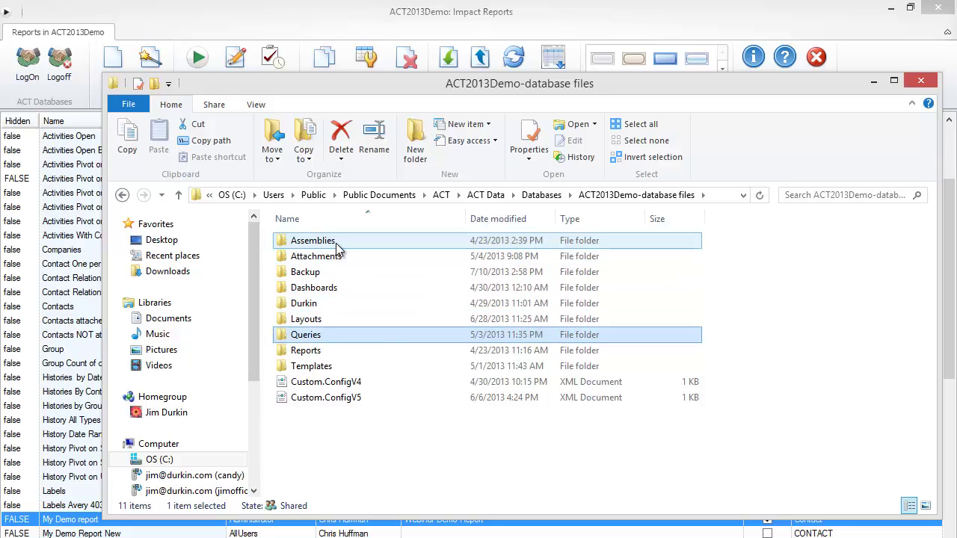
{"action": "key", "text": "Down"}
{"action": "key", "text": "Down"}
{"action": "key", "text": "Up"}
{"action": "key", "text": "Up"}
{"action": "key", "text": "Up"}
{"action": "key", "text": "Up"}
{"action": "key", "text": "Up"}
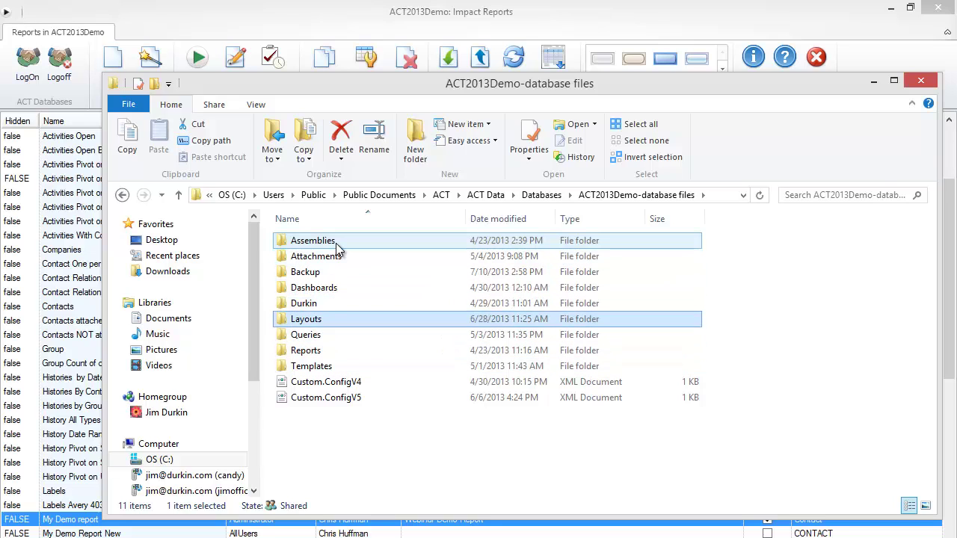
Open the Durkin folder and its ReportsX subfolder to show the report files
{"action": "key", "text": "Down"}
{"action": "key", "text": "Return"}
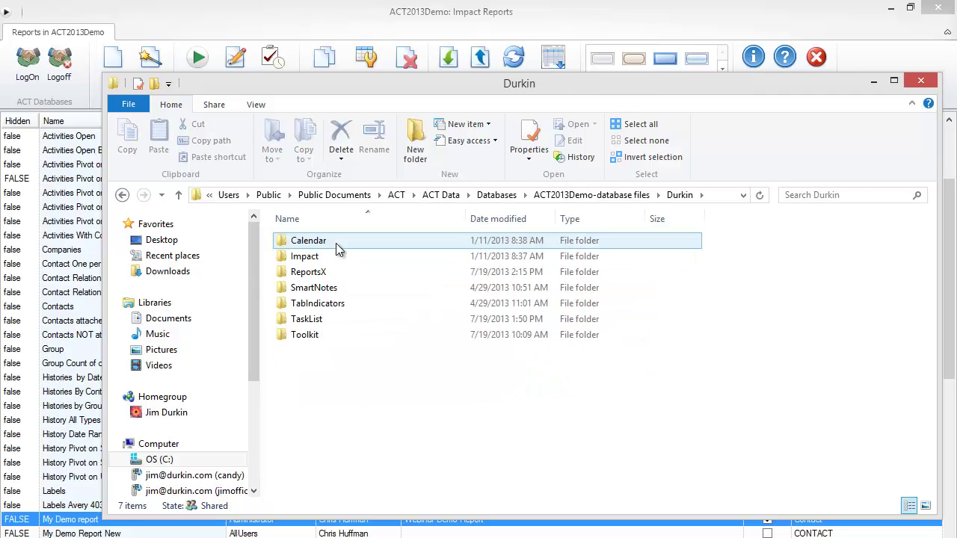
{"action": "left_click", "coordinate": [323, 273]}
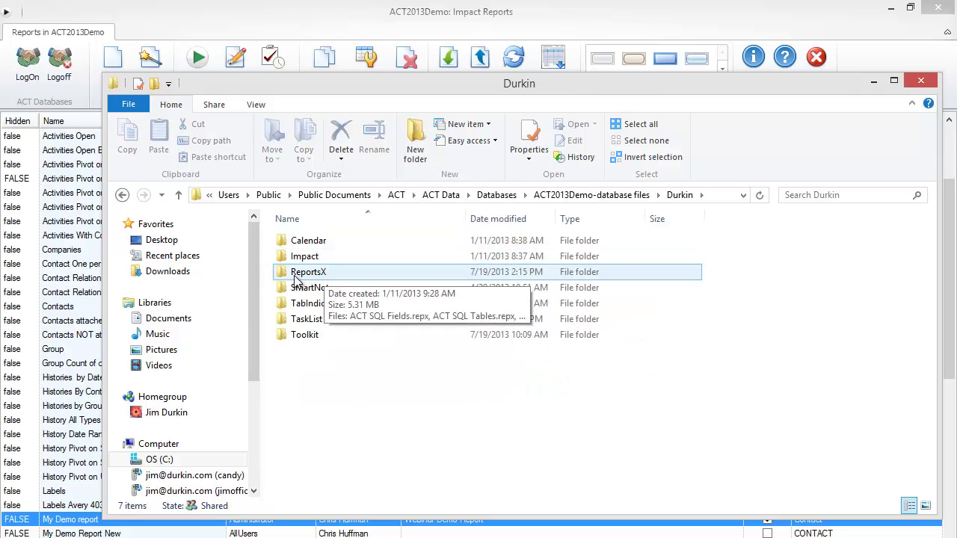
{"action": "double_click", "coordinate": [324, 274]}
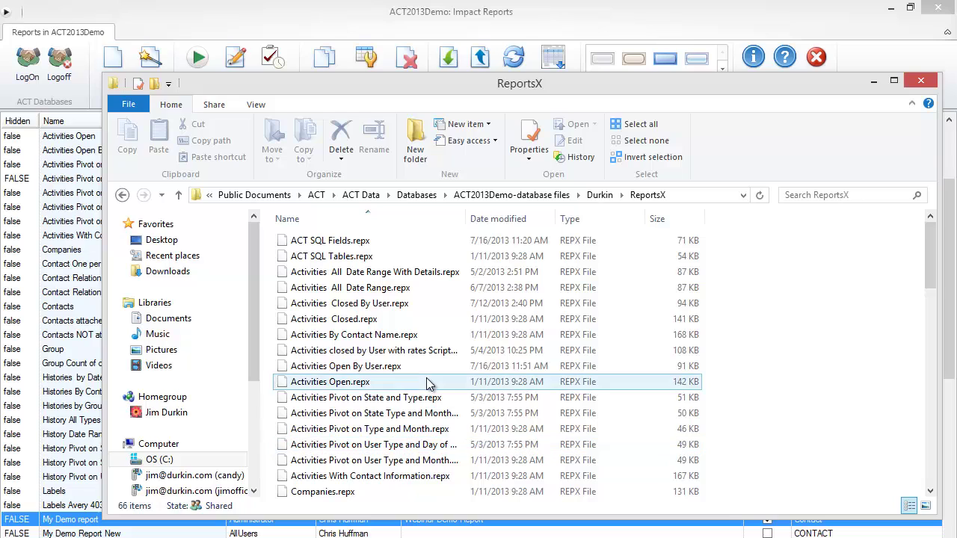
Close the ReportsX folder window and the Impact Report Designer information dialog to return to the report list
{"action": "left_click", "coordinate": [428, 383]}
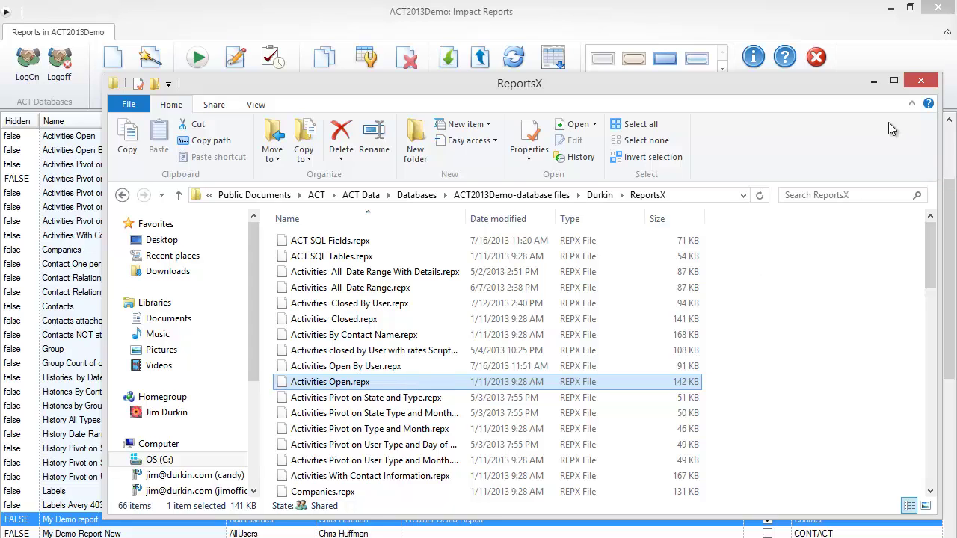
{"action": "left_click", "coordinate": [922, 82]}
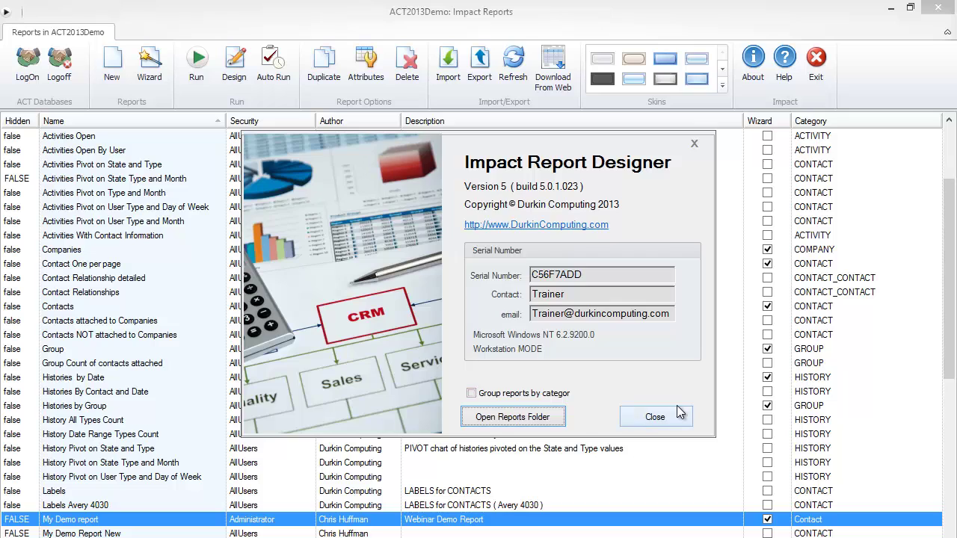
{"action": "left_click", "coordinate": [674, 408]}
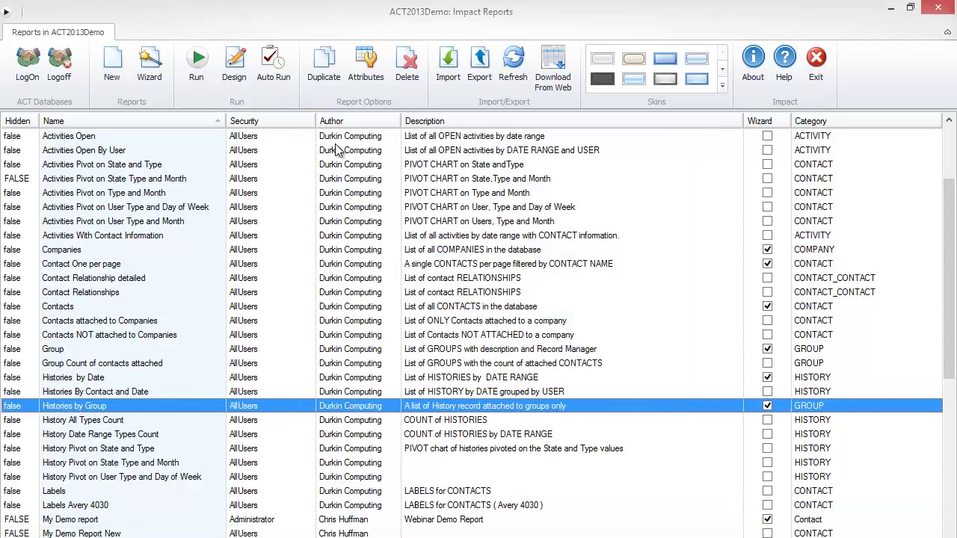
Choose for export the Activities reports All Date Range, Closed, By Contact Name, Open, Pivot on State and Type, and Pivot on State Type and Month
{"action": "left_click", "coordinate": [477, 76]}
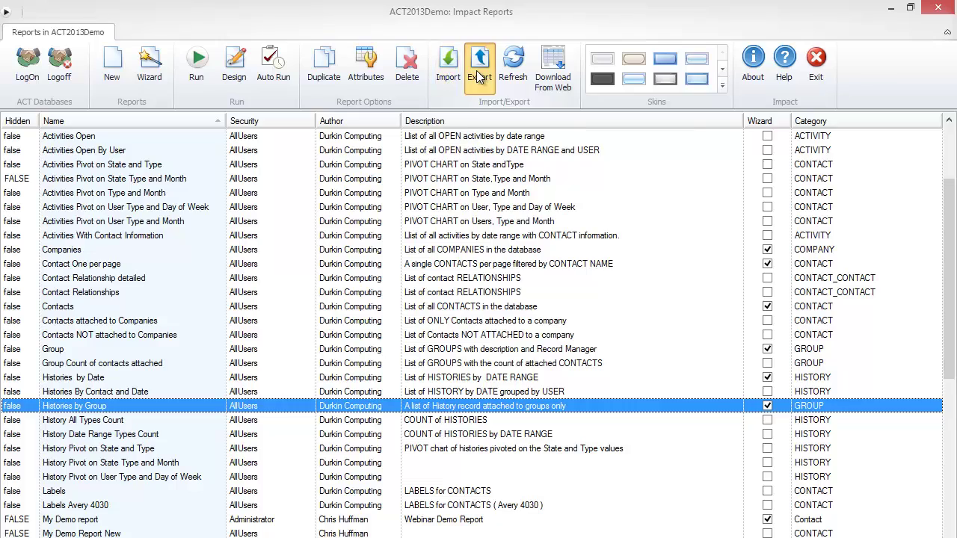
{"action": "left_click", "coordinate": [89, 104]}
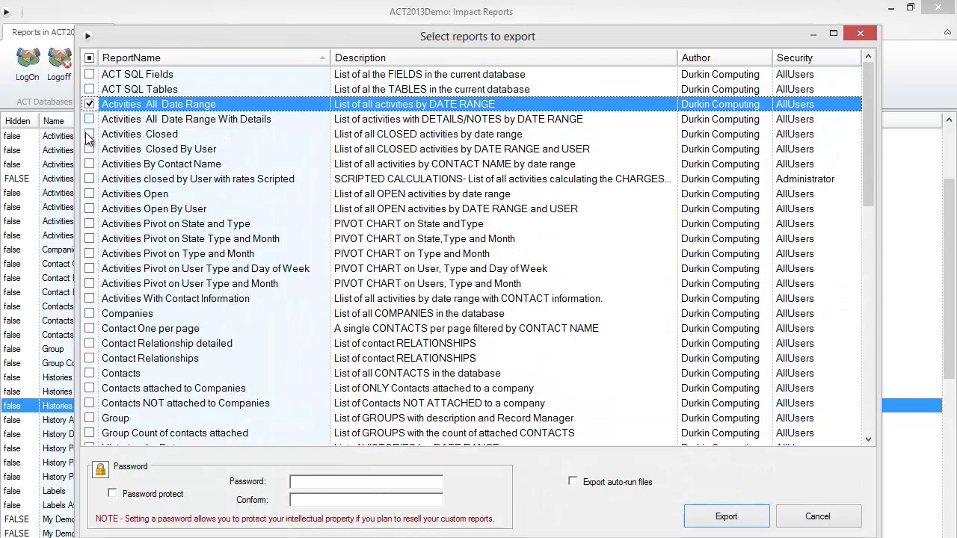
{"action": "left_click", "coordinate": [89, 134]}
{"action": "left_click", "coordinate": [89, 164]}
{"action": "left_click", "coordinate": [90, 224]}
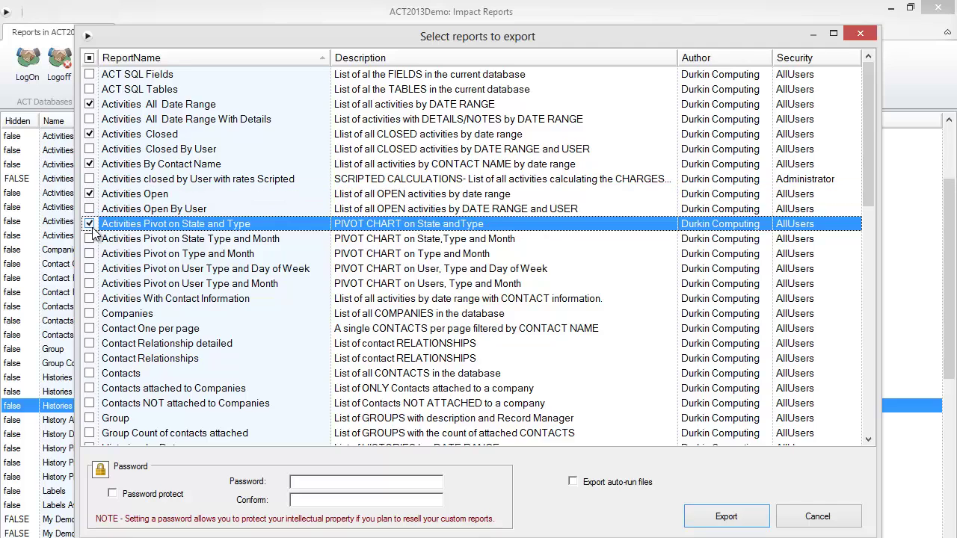
{"action": "left_click", "coordinate": [90, 239]}
Export the chosen reports to the Desktop as a zip file named Report Export
{"action": "left_click", "coordinate": [748, 522]}
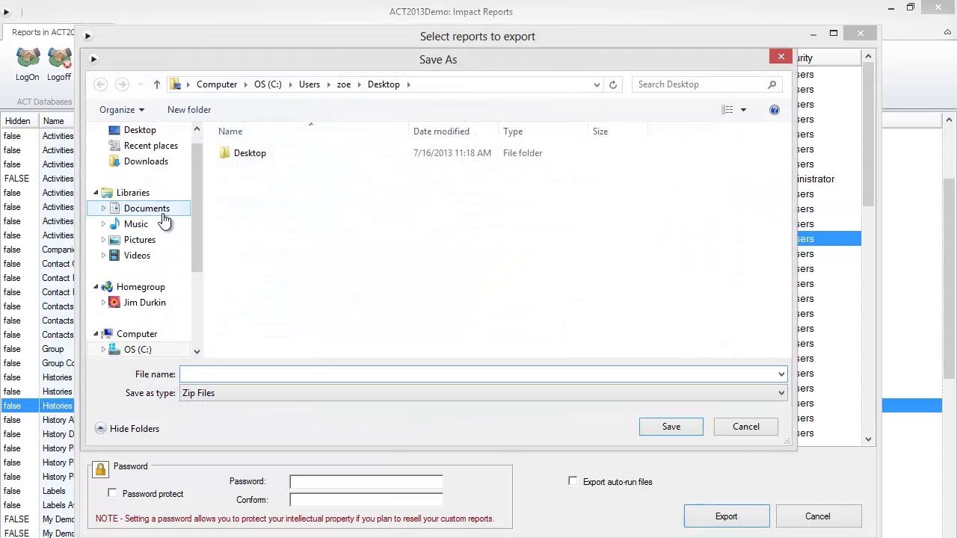
{"action": "scroll", "coordinate": [180, 145], "scroll_direction": "down", "scroll_amount": 1}
{"action": "scroll", "coordinate": [191, 153], "scroll_direction": "up", "scroll_amount": 1}
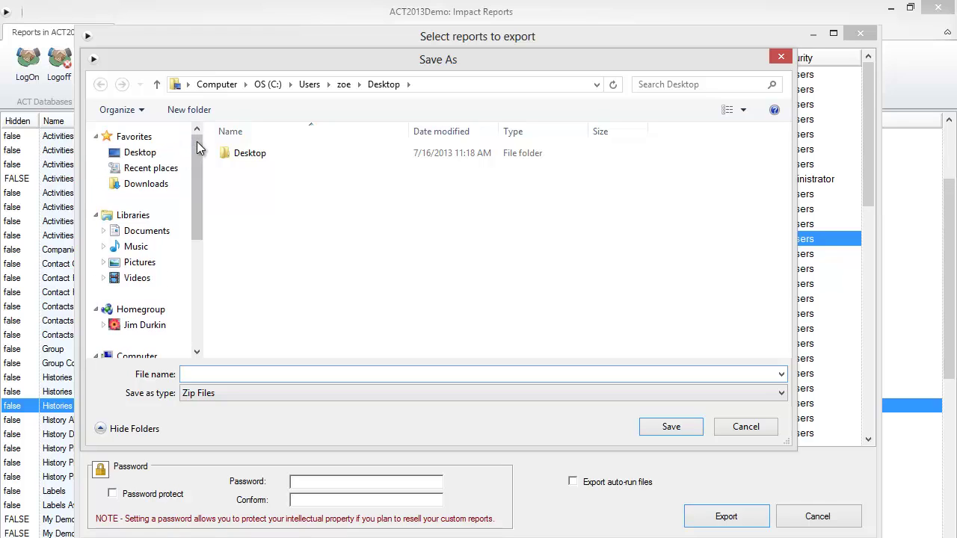
{"action": "left_click", "coordinate": [183, 153]}
{"action": "left_click", "coordinate": [204, 374]}
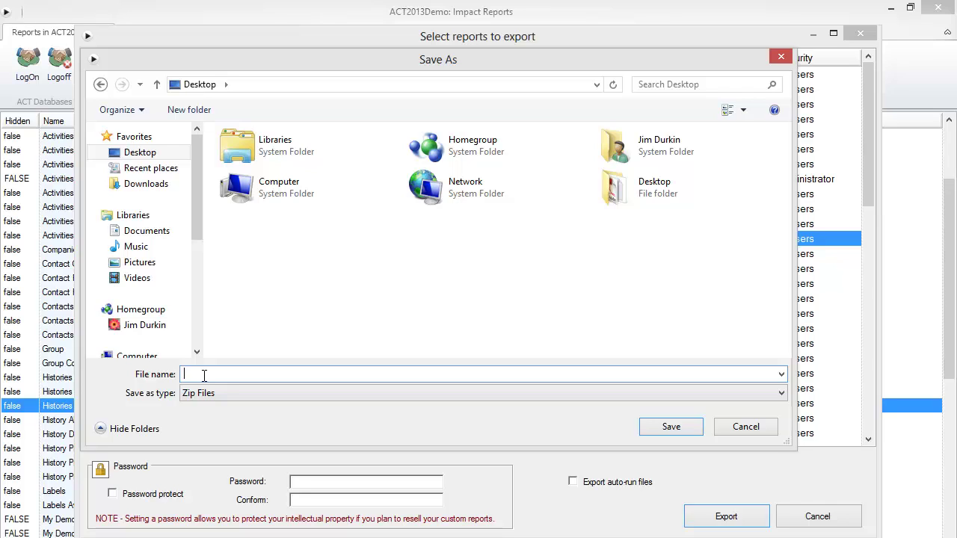
{"action": "type", "text": "Report Export"}
{"action": "key", "text": "BackSpace"}
{"action": "key", "text": "BackSpace"}
{"action": "key", "text": "BackSpace"}
{"action": "type", "text": "ort"}
{"action": "left_click", "coordinate": [674, 433]}
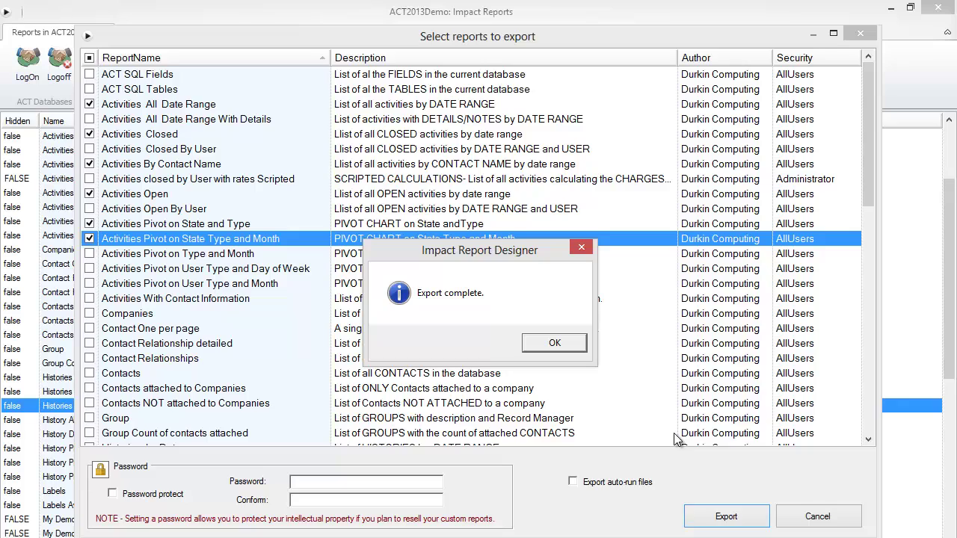
{"action": "left_click", "coordinate": [562, 343]}
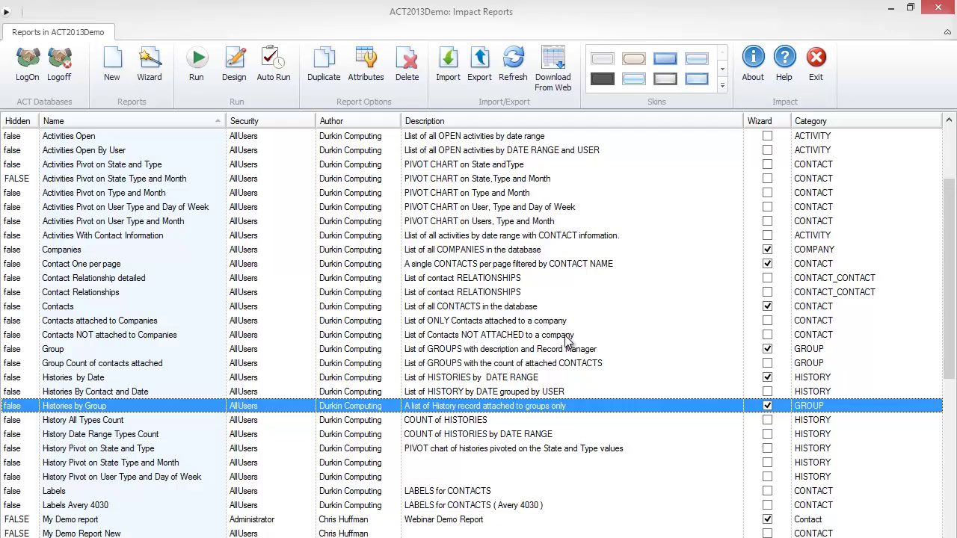
Start a report import and load the Report Export zip file from the Desktop
{"action": "left_click", "coordinate": [479, 80]}
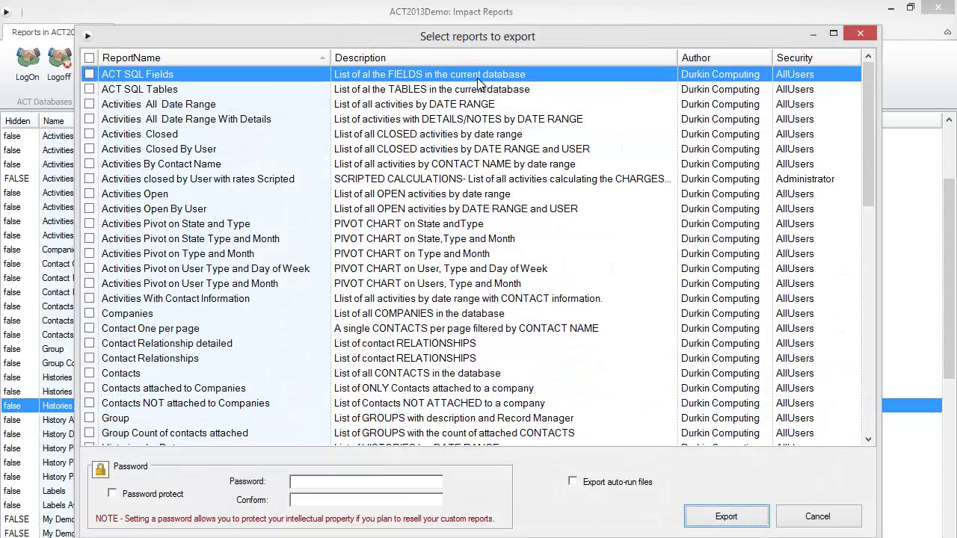
{"action": "left_click", "coordinate": [828, 521]}
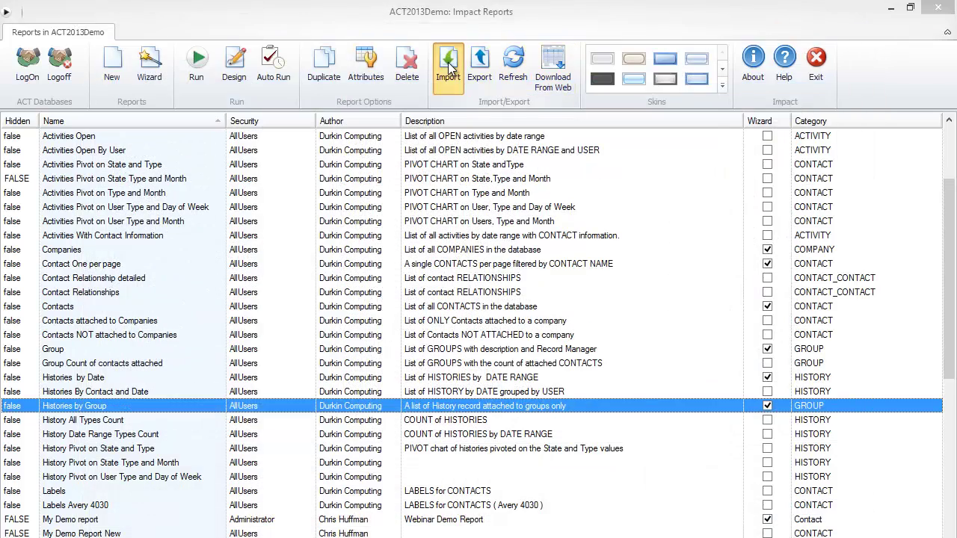
{"action": "left_click", "coordinate": [448, 62]}
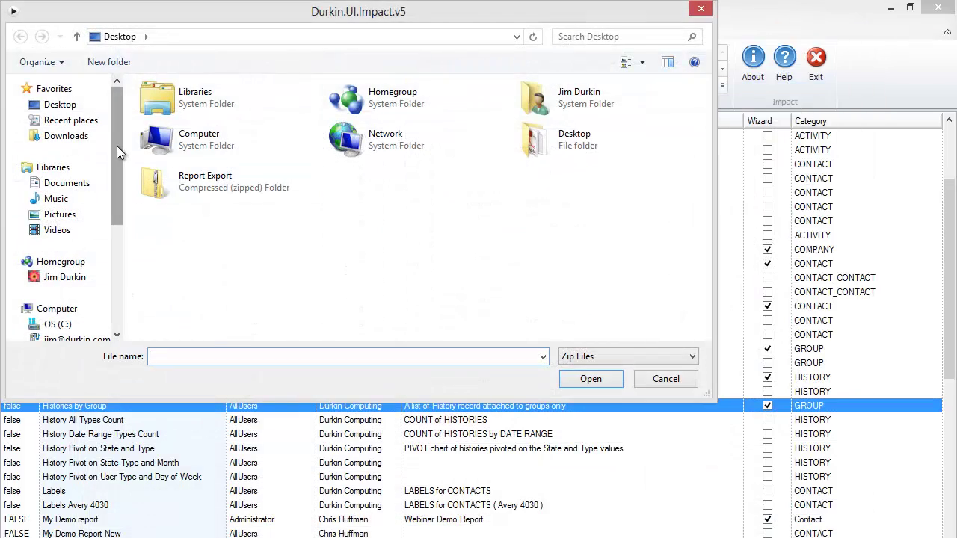
{"action": "left_click", "coordinate": [65, 107]}
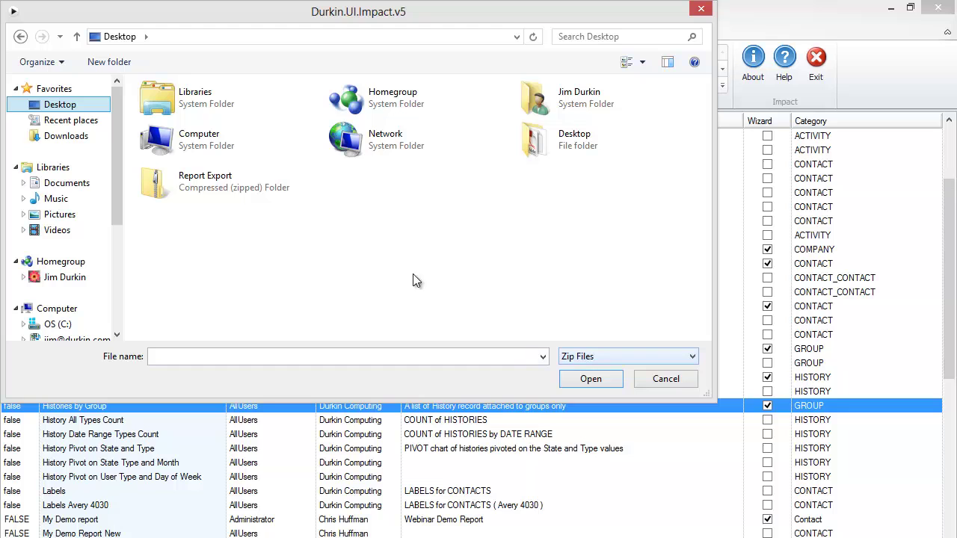
{"action": "left_click", "coordinate": [246, 197]}
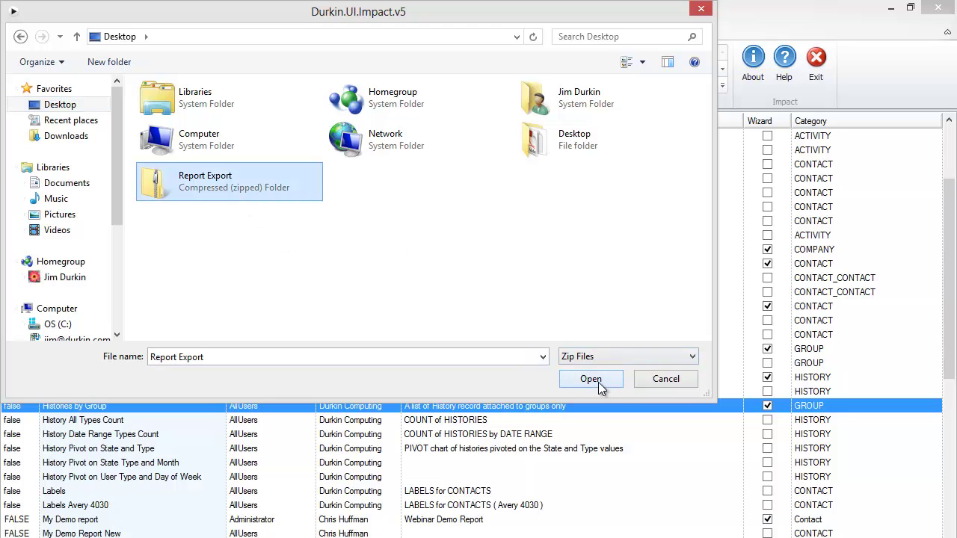
{"action": "left_click", "coordinate": [599, 382]}
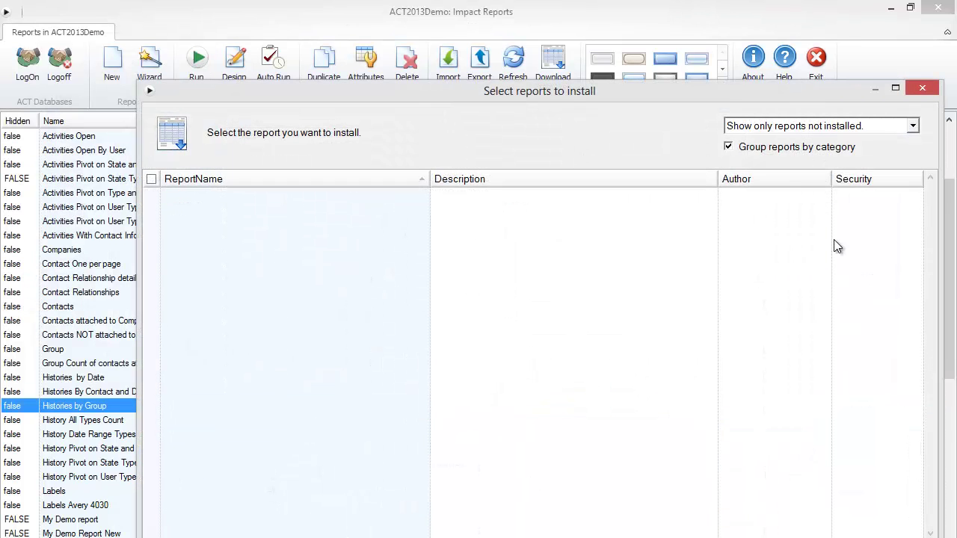
Set the install list's filter to Show all reports so I can re-install
{"action": "left_click_drag", "start_coordinate": [726, 96], "coordinate": [656, 57]}
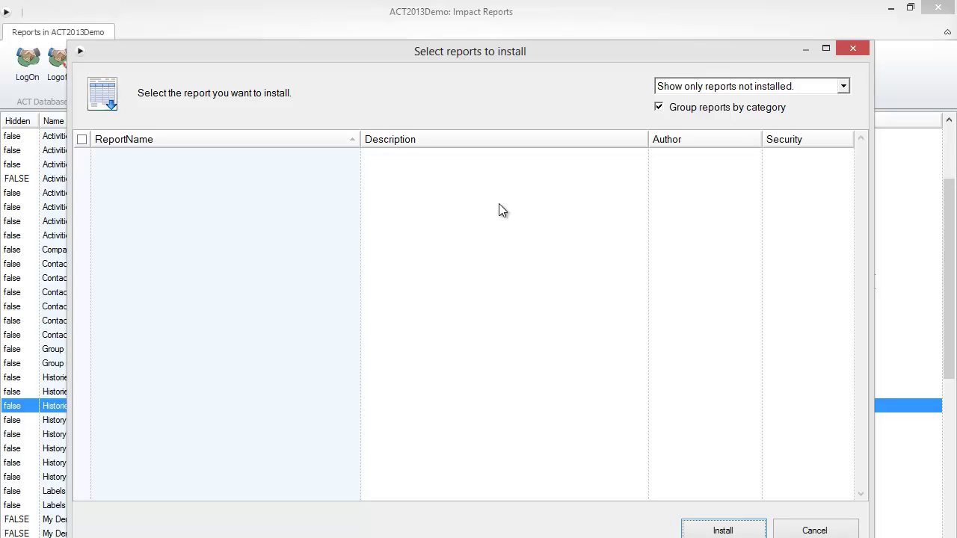
{"action": "left_click", "coordinate": [844, 89]}
{"action": "left_click", "coordinate": [786, 115]}
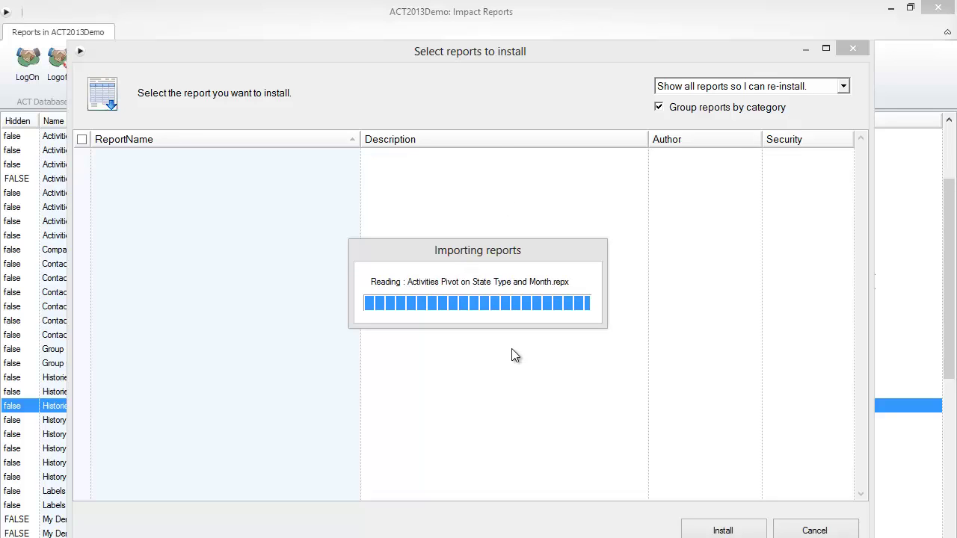
{"action": "left_click_drag", "start_coordinate": [180, 42], "coordinate": [119, 90]}
Install only the Activities Closed report from the list, replacing the existing copy
{"action": "left_click", "coordinate": [154, 209]}
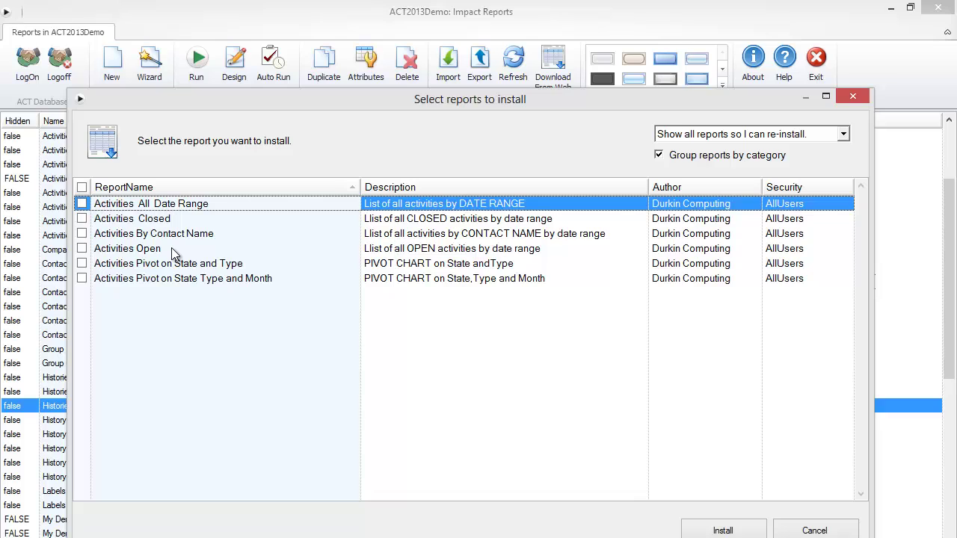
{"action": "left_click", "coordinate": [153, 220]}
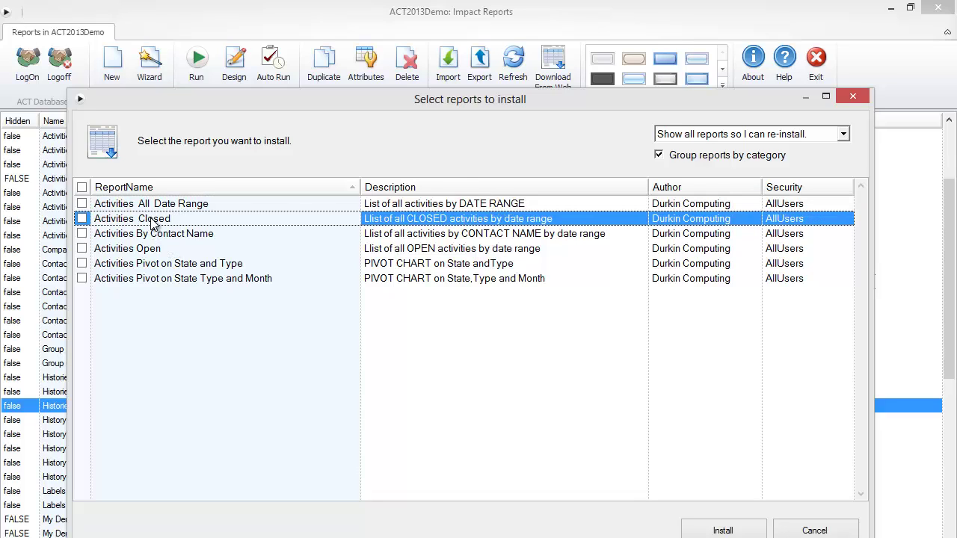
{"action": "left_click", "coordinate": [81, 218]}
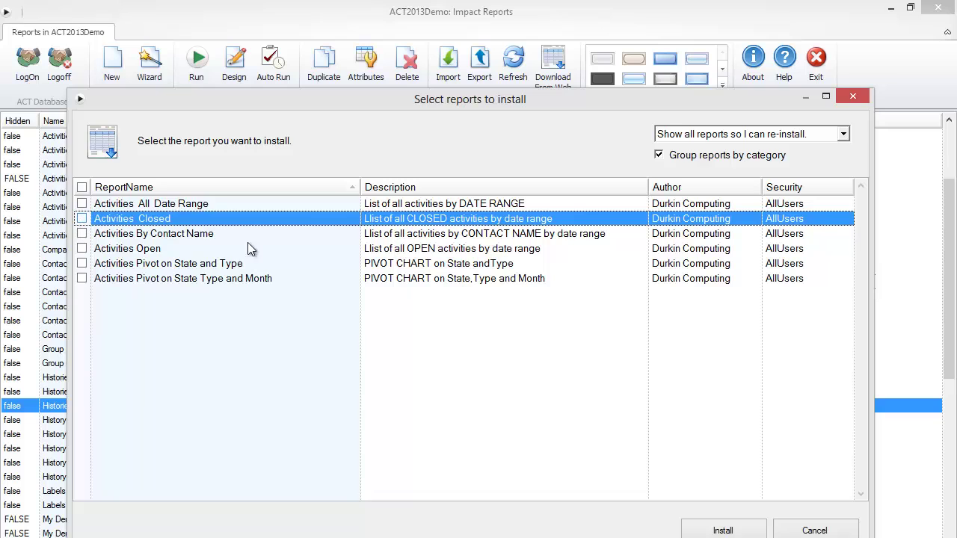
{"action": "left_click", "coordinate": [82, 218]}
{"action": "left_click", "coordinate": [719, 531]}
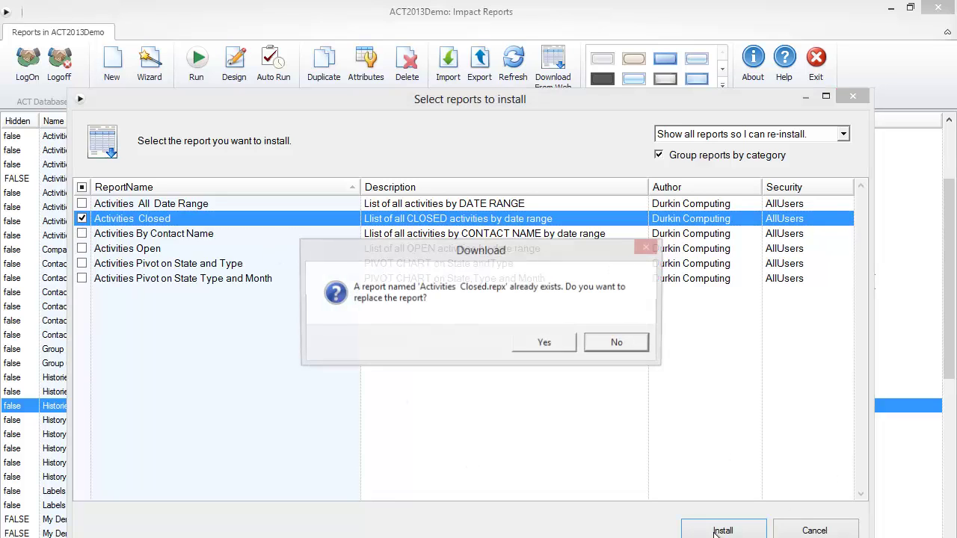
{"action": "left_click", "coordinate": [544, 344]}
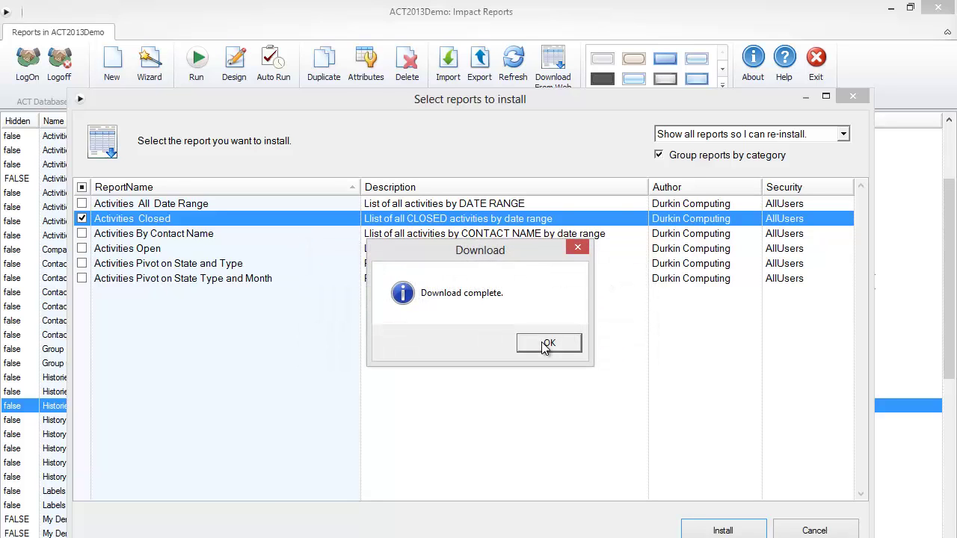
{"action": "left_click", "coordinate": [546, 344]}
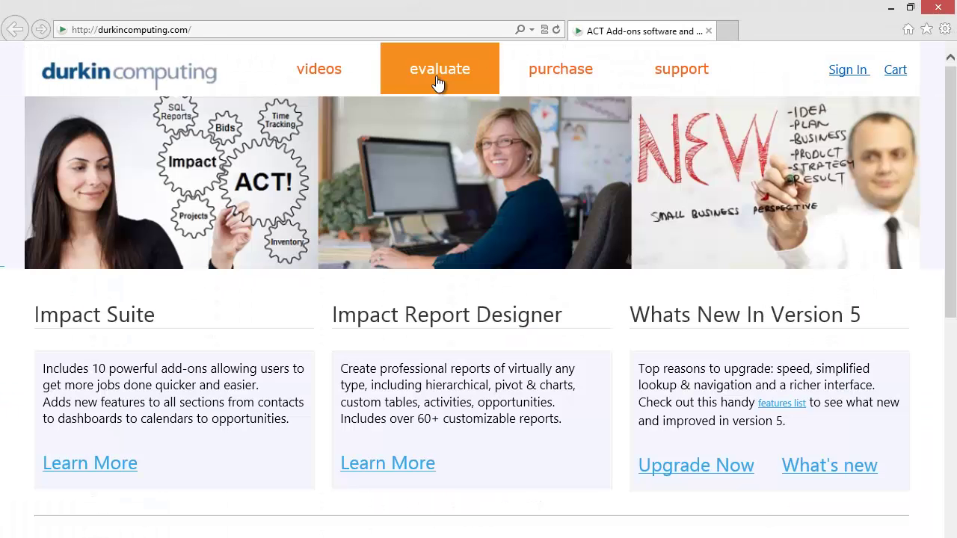
Open the videos page of the Durkin Computing website and choose the Impact Suite v5 Introduction video
{"action": "left_click", "coordinate": [438, 82]}
{"action": "left_click", "coordinate": [331, 80]}
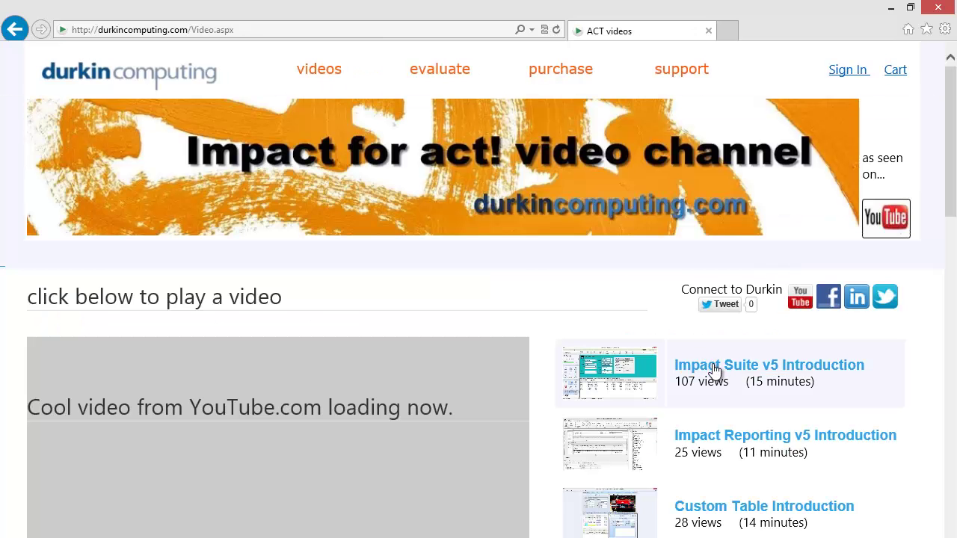
{"action": "left_click", "coordinate": [714, 372]}
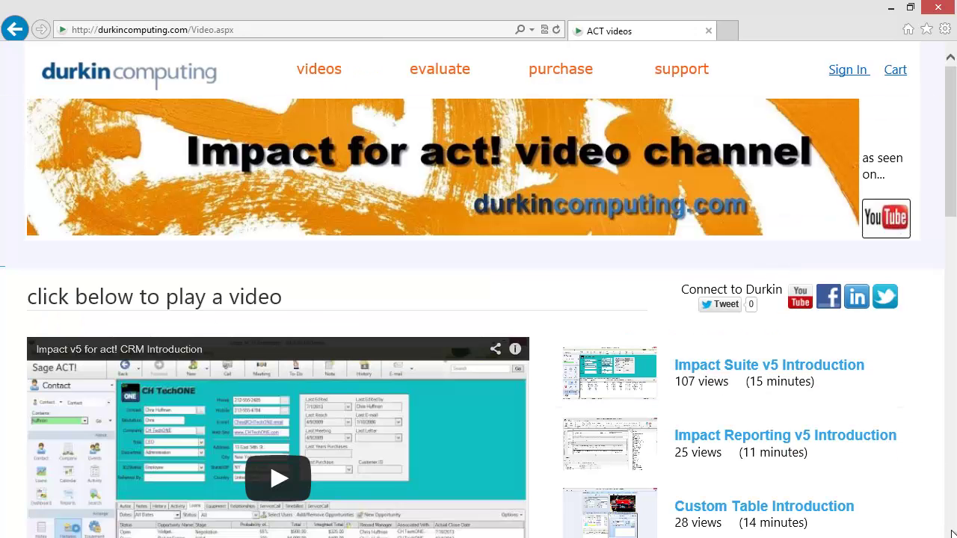
Look through the available introduction videos and the list of videos in pre-production
{"action": "left_click", "coordinate": [953, 532]}
{"action": "scroll", "coordinate": [953, 532], "scroll_direction": "down", "scroll_amount": 5}
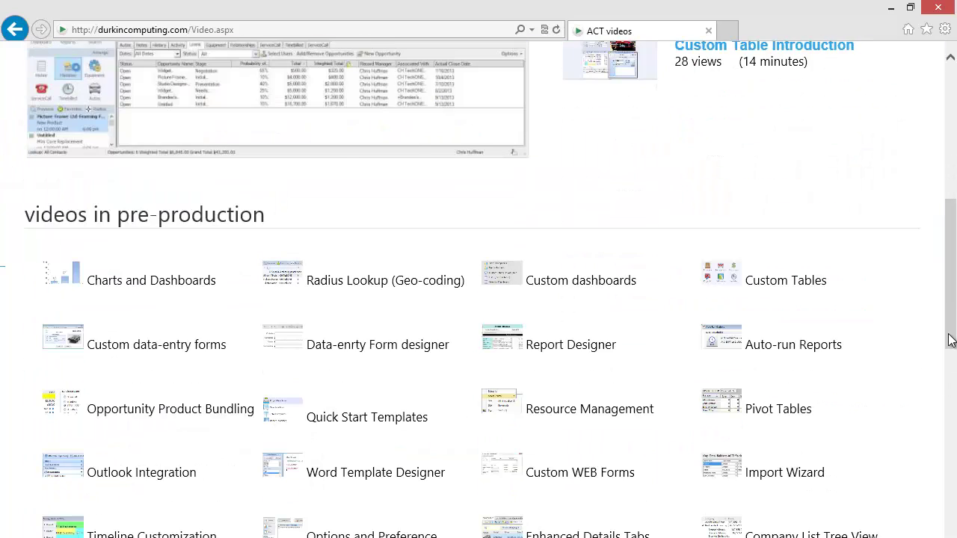
{"action": "scroll", "coordinate": [951, 288], "scroll_direction": "up", "scroll_amount": 2}
{"action": "left_click_drag", "start_coordinate": [952, 288], "coordinate": [933, 257]}
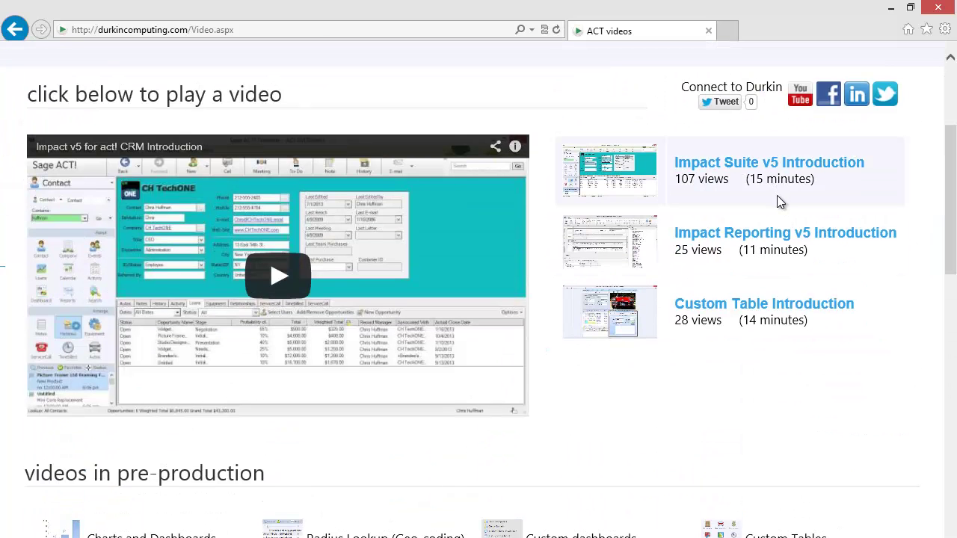
{"action": "left_click_drag", "start_coordinate": [948, 197], "coordinate": [953, 301]}
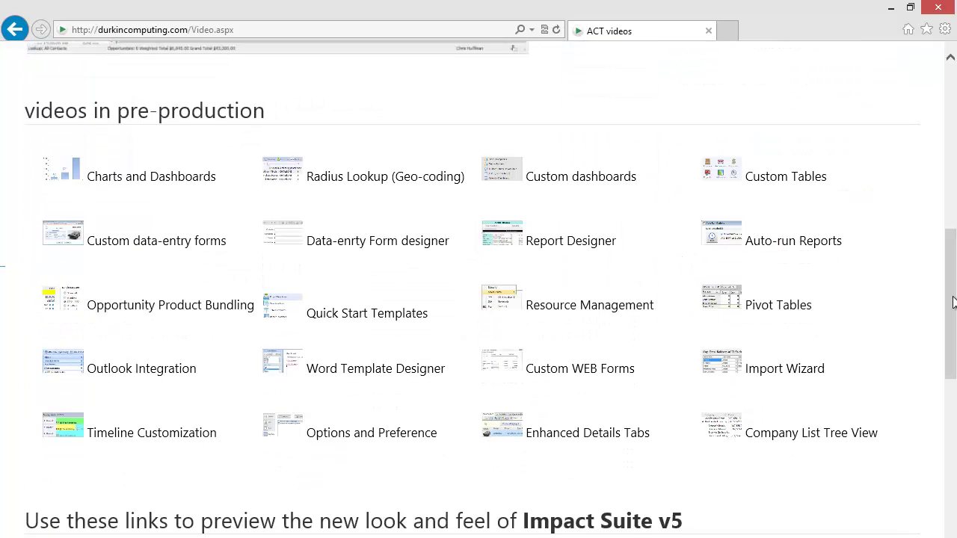
{"action": "left_click_drag", "start_coordinate": [953, 301], "coordinate": [947, 135]}
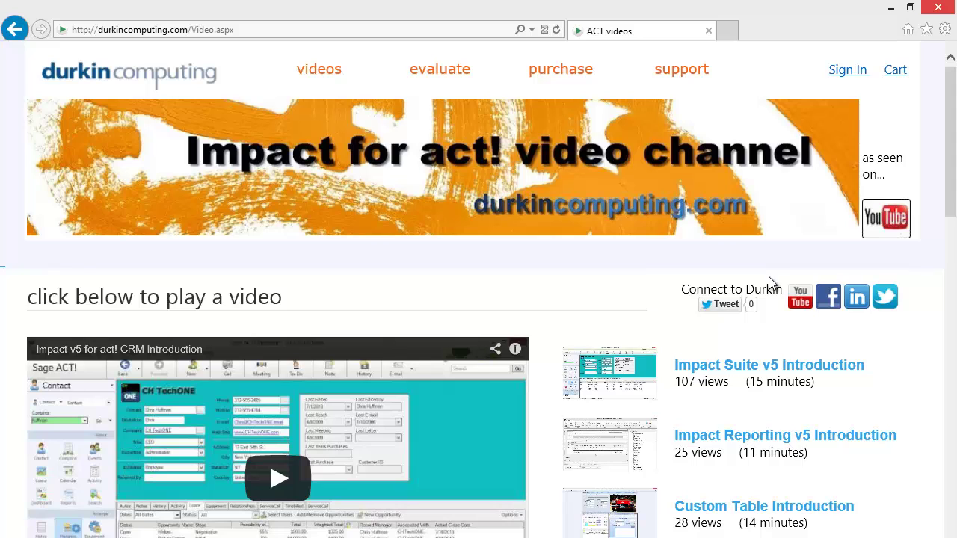
Return to the website's home page and examine the July webinar schedule, highlighting the SQL statements session
{"action": "left_click", "coordinate": [189, 64]}
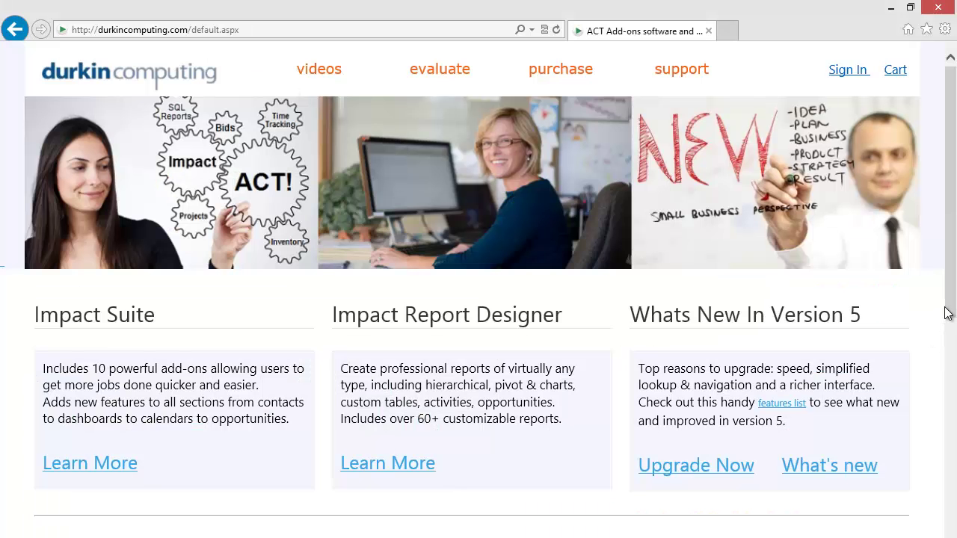
{"action": "scroll", "coordinate": [951, 364], "scroll_direction": "down", "scroll_amount": 1}
{"action": "scroll", "coordinate": [951, 365], "scroll_direction": "down", "scroll_amount": 3}
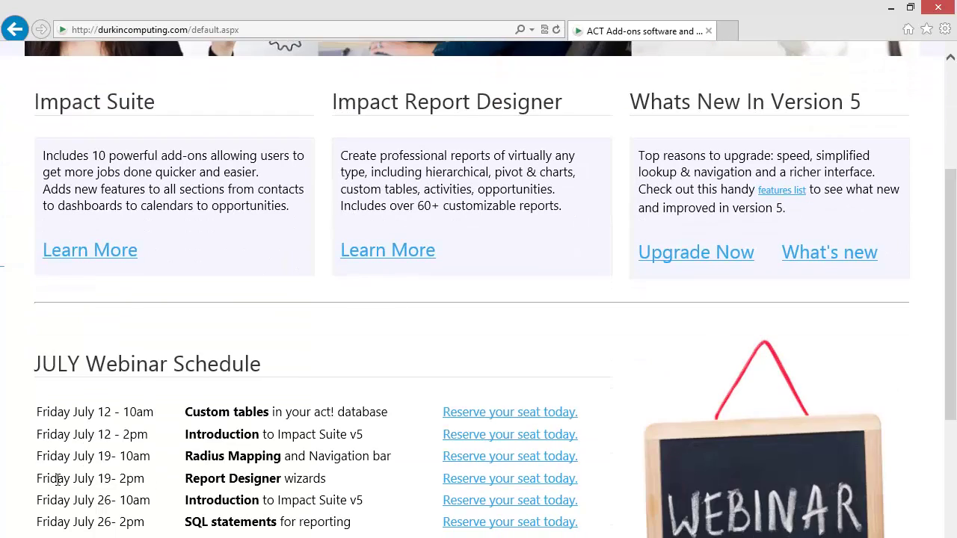
{"action": "left_click_drag", "start_coordinate": [185, 521], "coordinate": [275, 530]}
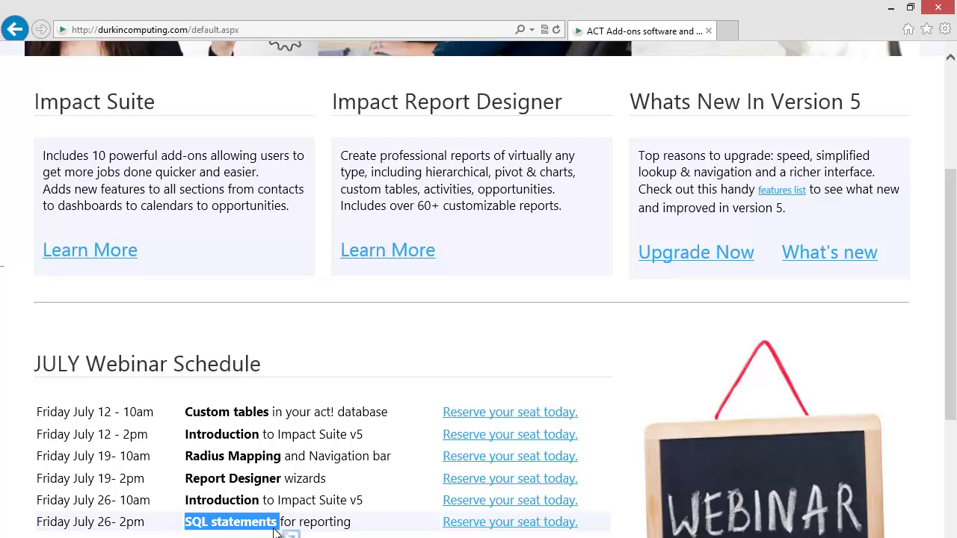
{"action": "left_click", "coordinate": [280, 531]}
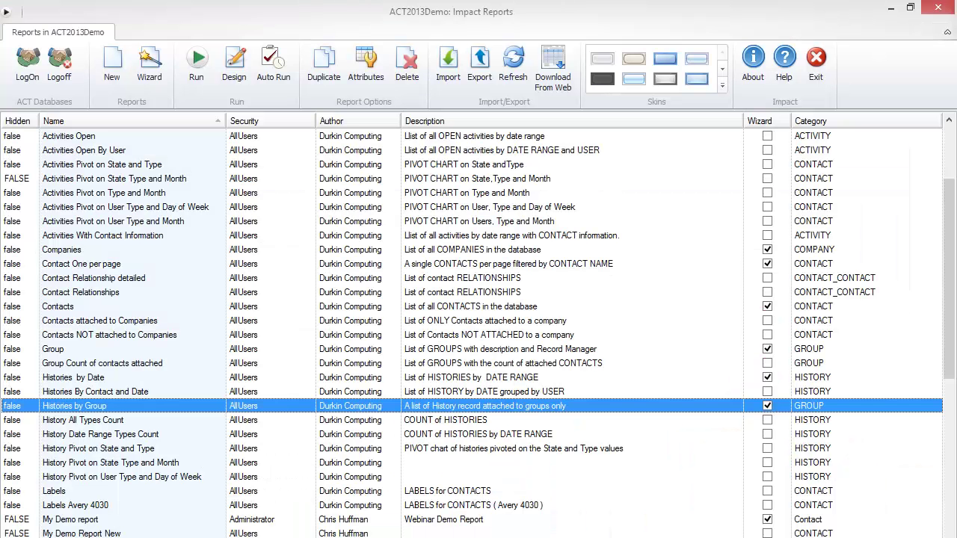
Open the report My Demo Report New in the report designer
{"action": "left_click", "coordinate": [378, 211]}
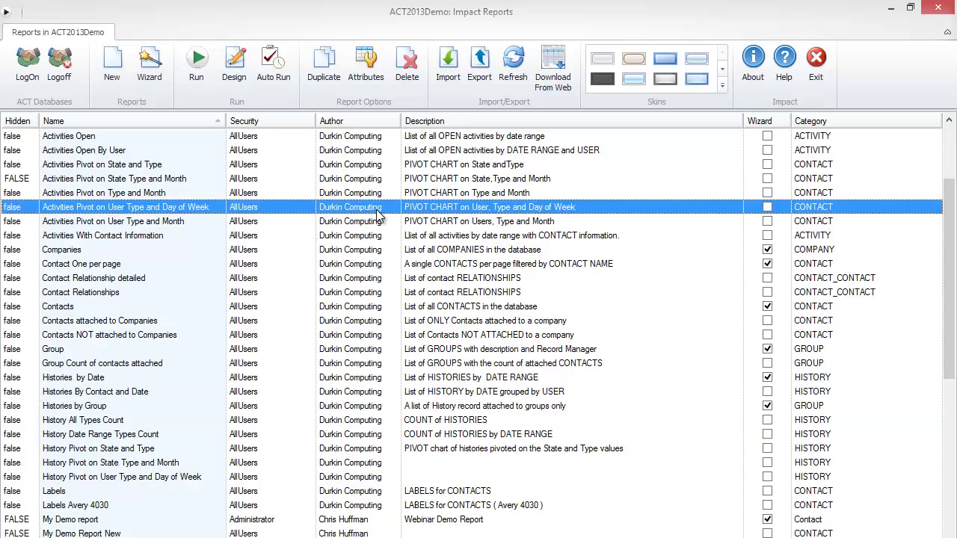
{"action": "left_click", "coordinate": [479, 281]}
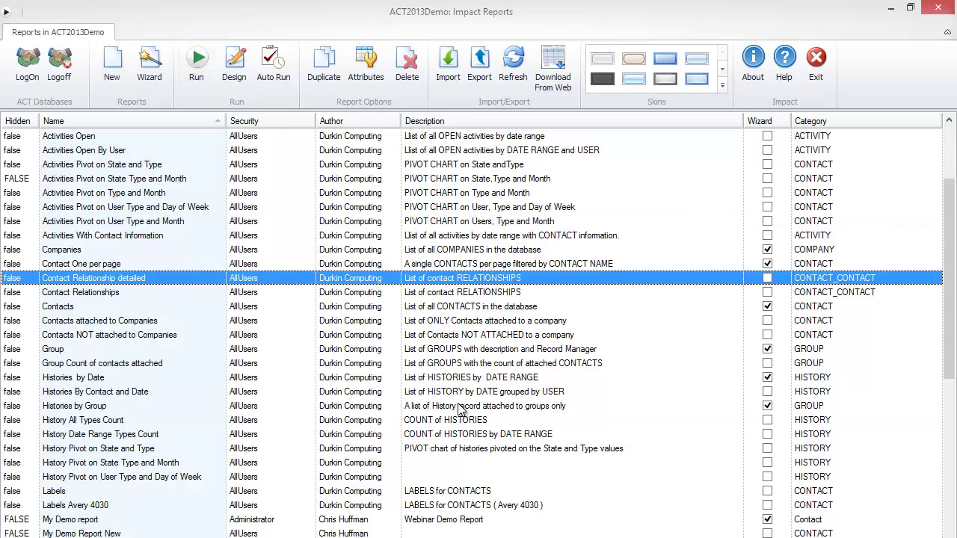
{"action": "left_click", "coordinate": [439, 463]}
{"action": "key", "text": "m"}
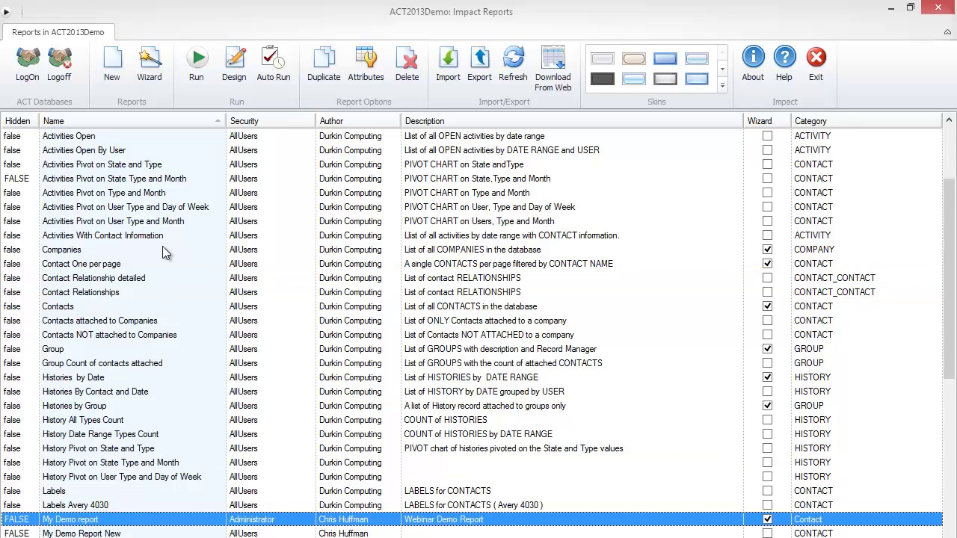
{"action": "left_click", "coordinate": [326, 532]}
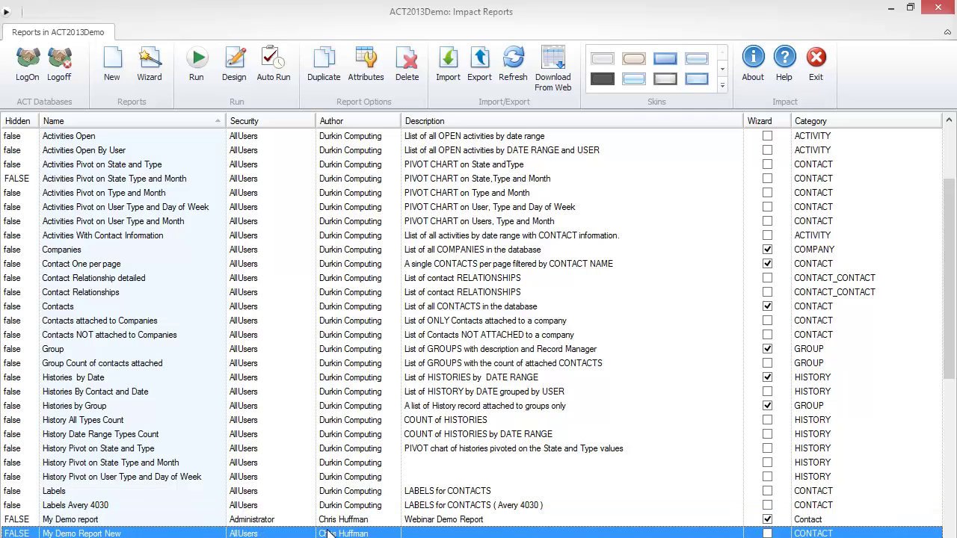
{"action": "left_click", "coordinate": [235, 69]}
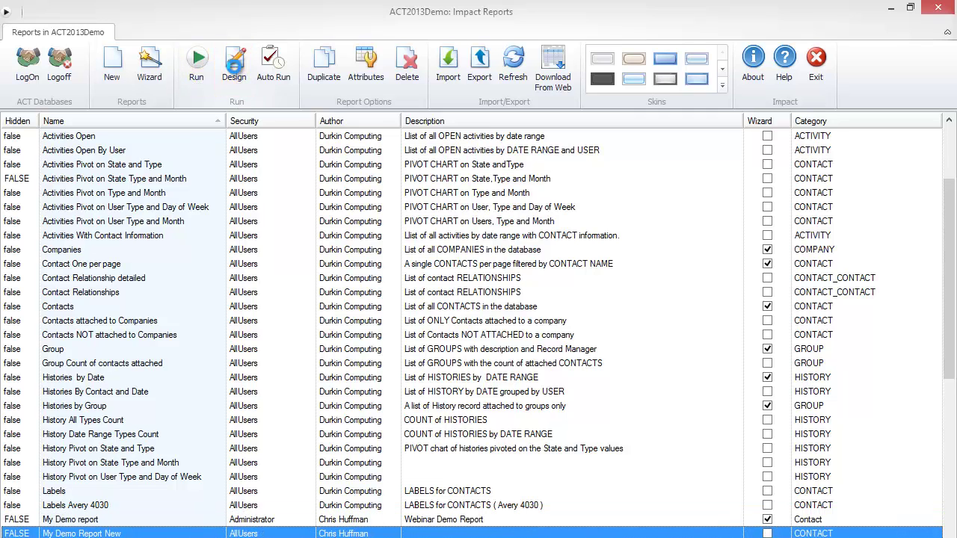
{"action": "key", "text": "XF86AudioLowerVolume"}
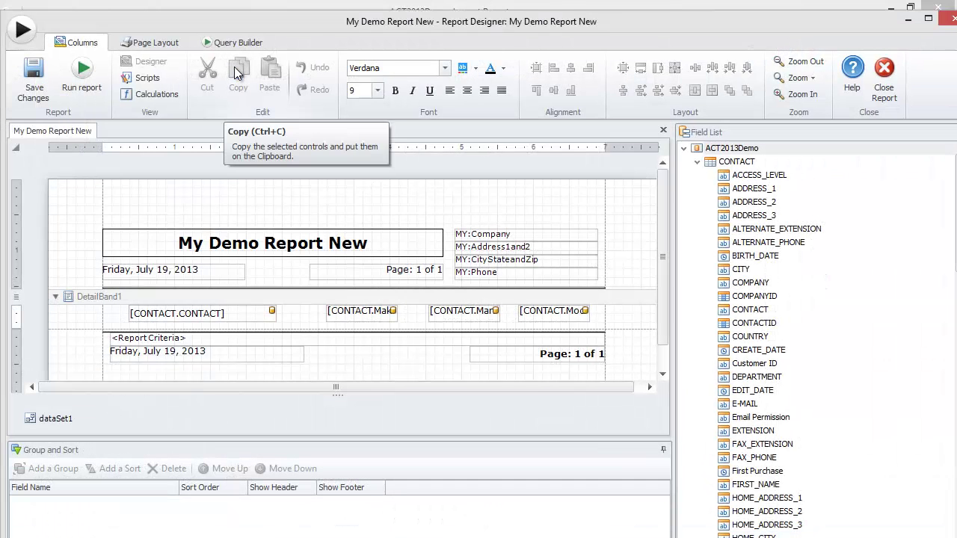
{"action": "key", "text": "XF86AudioRaiseVolume"}
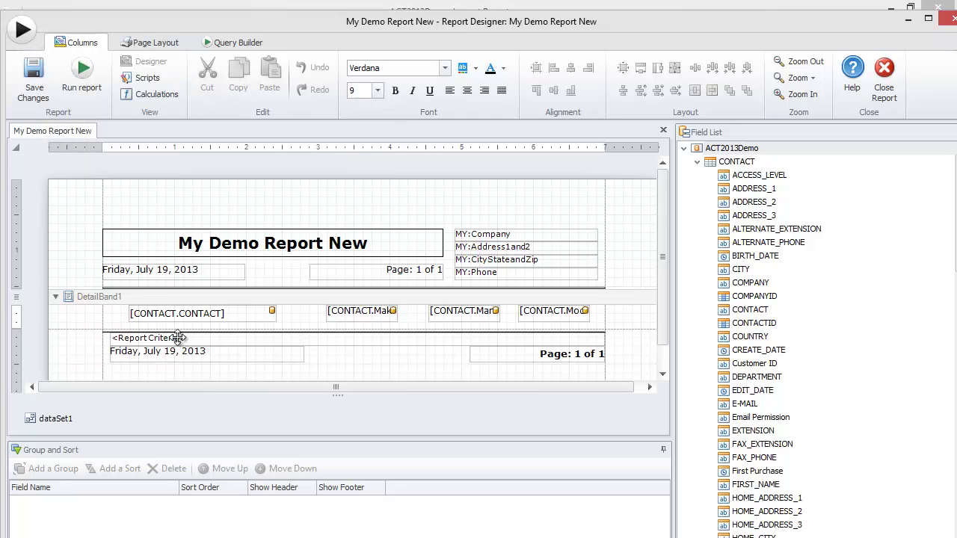
Open the report's scripts and add a Before Print event handler for label4
{"action": "left_click", "coordinate": [88, 296]}
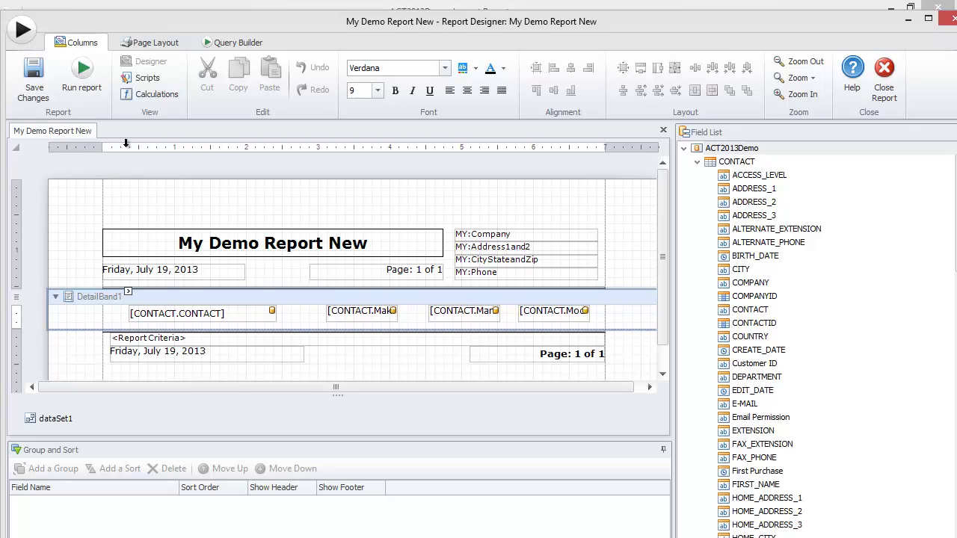
{"action": "left_click", "coordinate": [142, 77]}
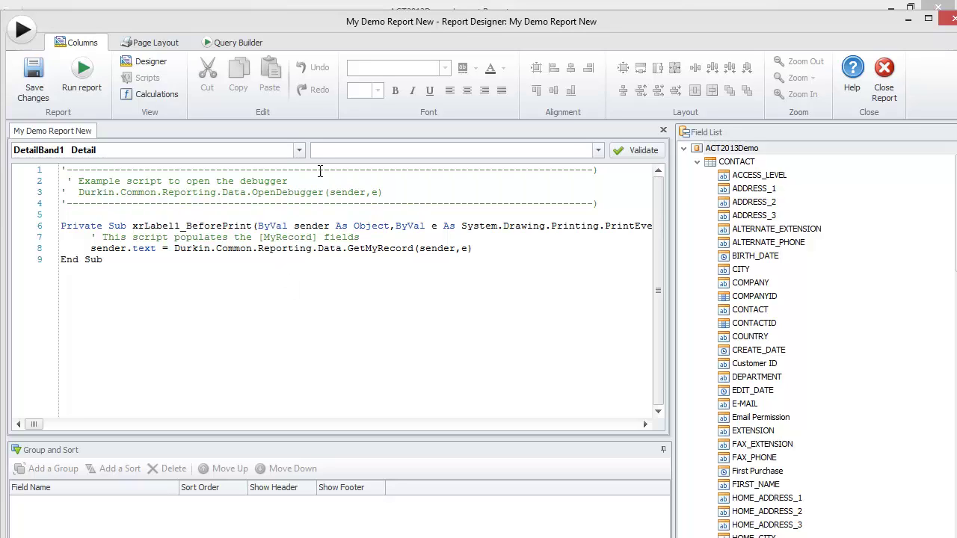
{"action": "left_click", "coordinate": [299, 150]}
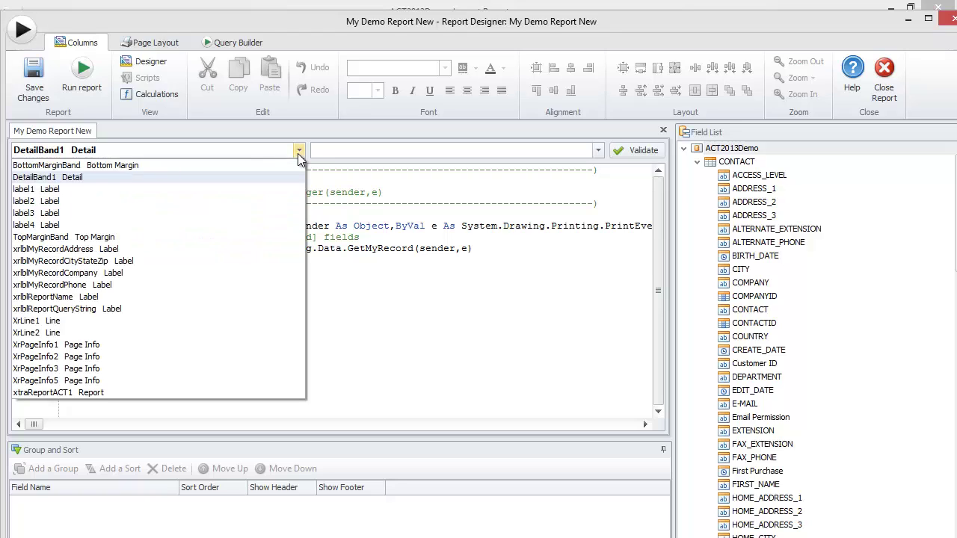
{"action": "left_click", "coordinate": [105, 225]}
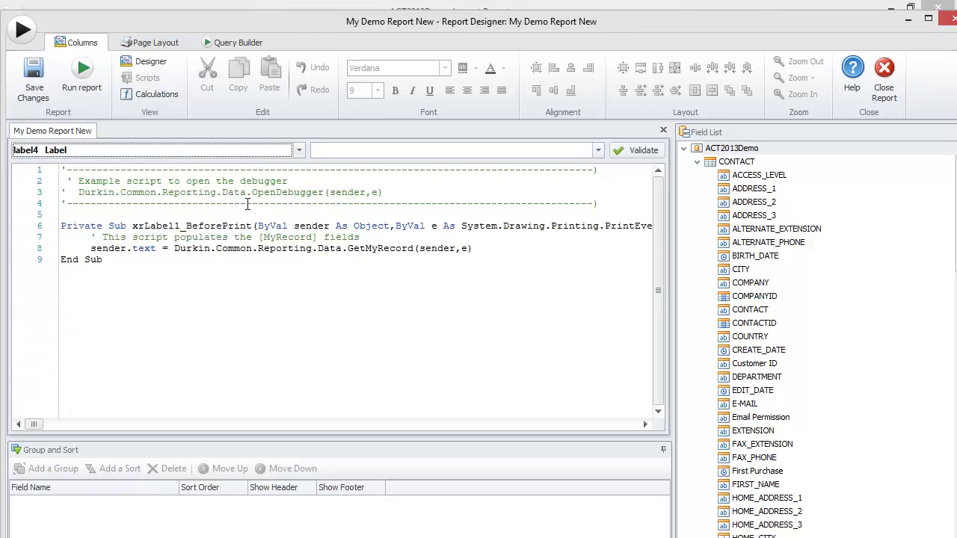
{"action": "left_click", "coordinate": [598, 150]}
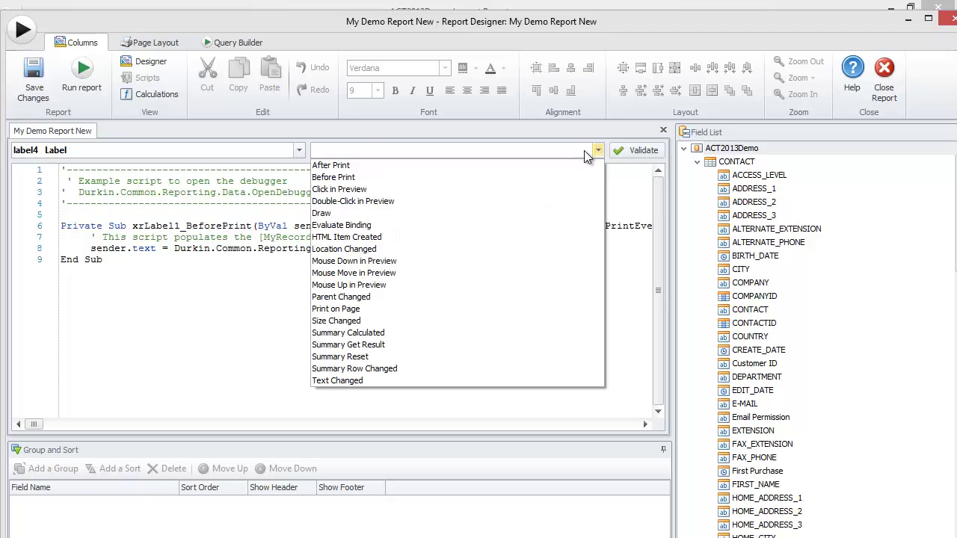
{"action": "left_click", "coordinate": [408, 179]}
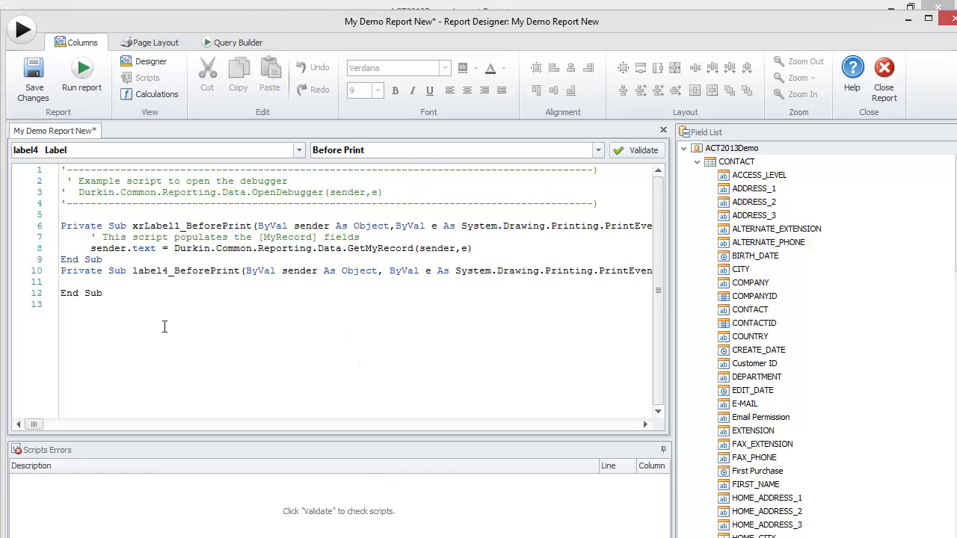
Write an if block in the label4 handler with the lines "if sender.value > 100", "' do somthing" and "end if"
{"action": "type", "text": "if sender.value > 100"}
{"action": "key", "text": "Return"}
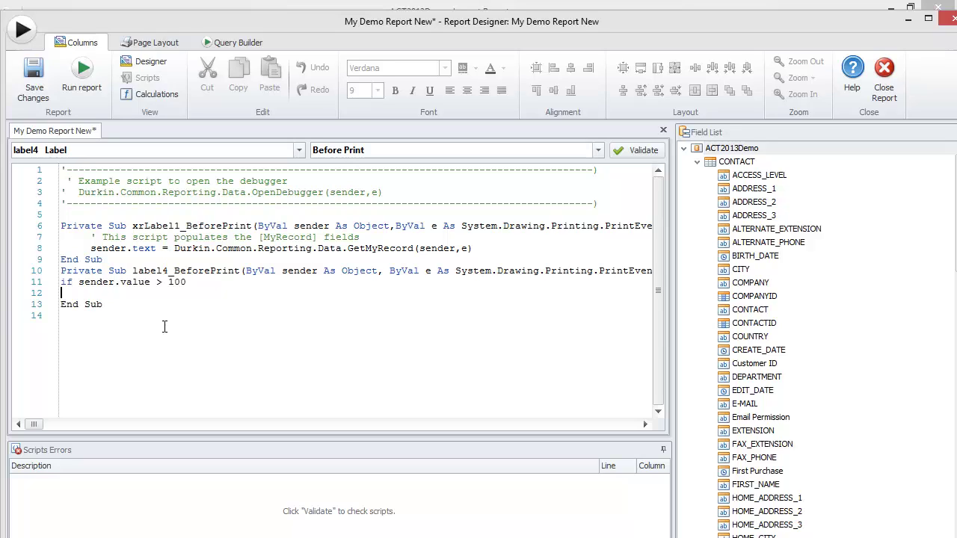
{"action": "type", "text": "' do somthing"}
{"action": "key", "text": "Return"}
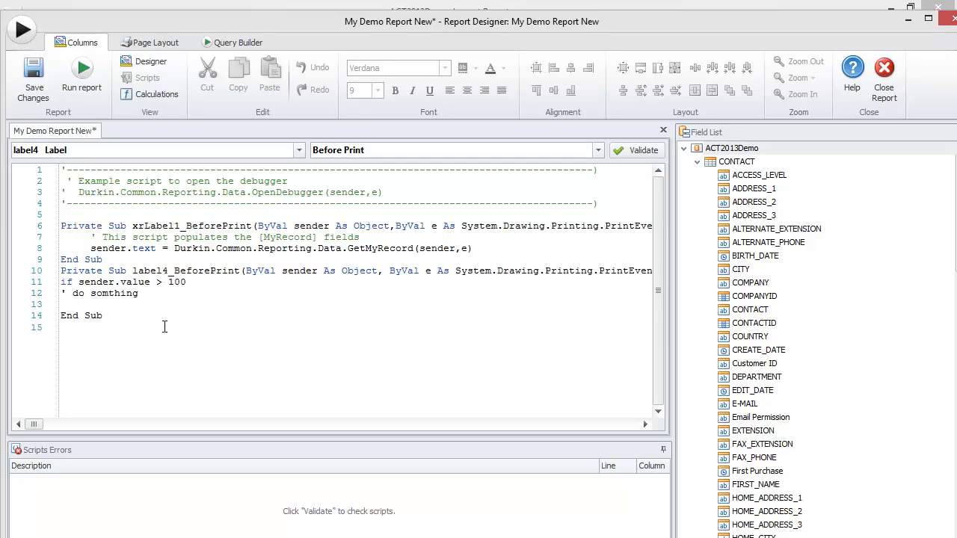
{"action": "type", "text": "endiu"}
{"action": "key", "text": "BackSpace"}
{"action": "key", "text": "BackSpace"}
{"action": "key", "text": "BackSpace"}
{"action": "type", "text": "if"}
Indent the three lines of the if block and insert a blank line above the label4_BeforePrint procedure
{"action": "key", "text": "Home"}
{"action": "key", "text": "Tab"}
{"action": "key", "text": "Up"}
{"action": "key", "text": "Tab"}
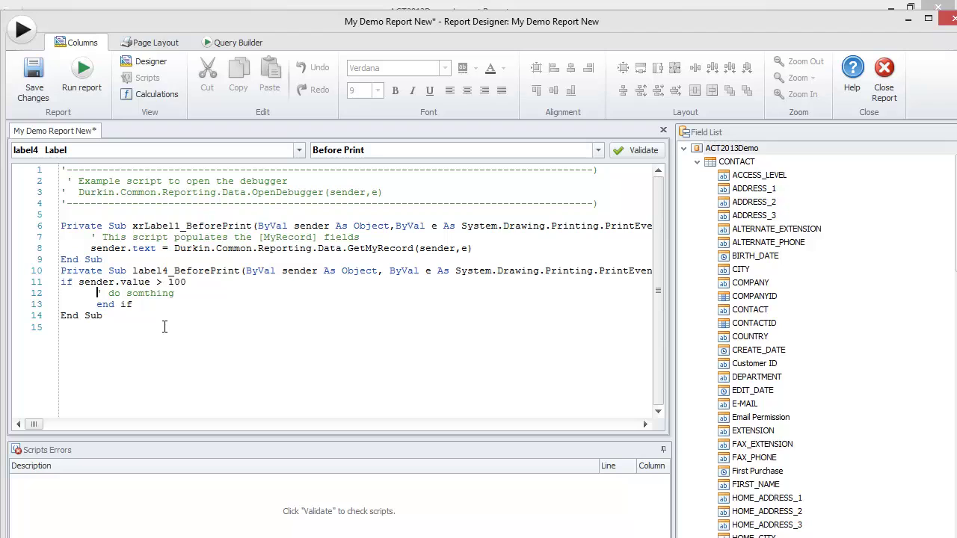
{"action": "key", "text": "Up"}
{"action": "key", "text": "Home"}
{"action": "key", "text": "Tab"}
{"action": "key", "text": "Up"}
{"action": "key", "text": "End"}
{"action": "key", "text": "Home"}
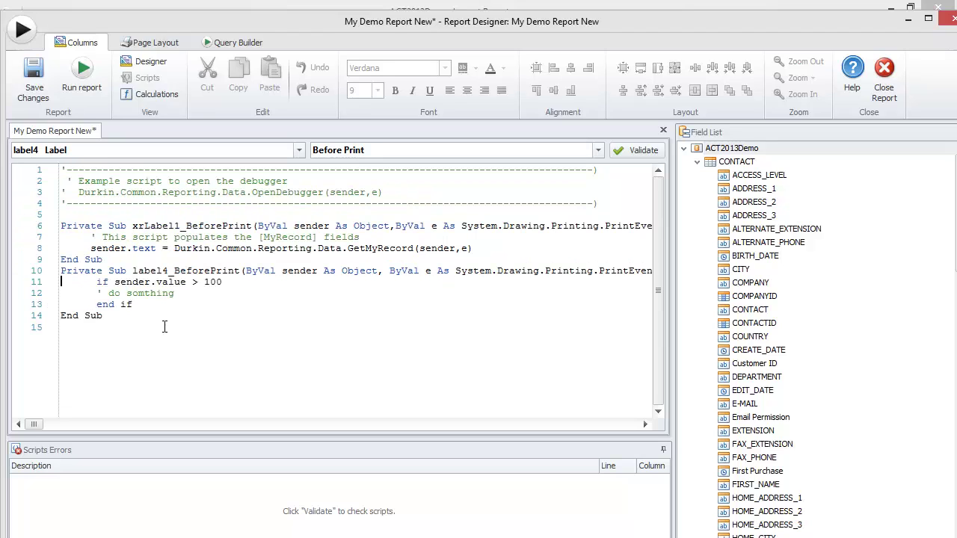
{"action": "key", "text": "Return"}
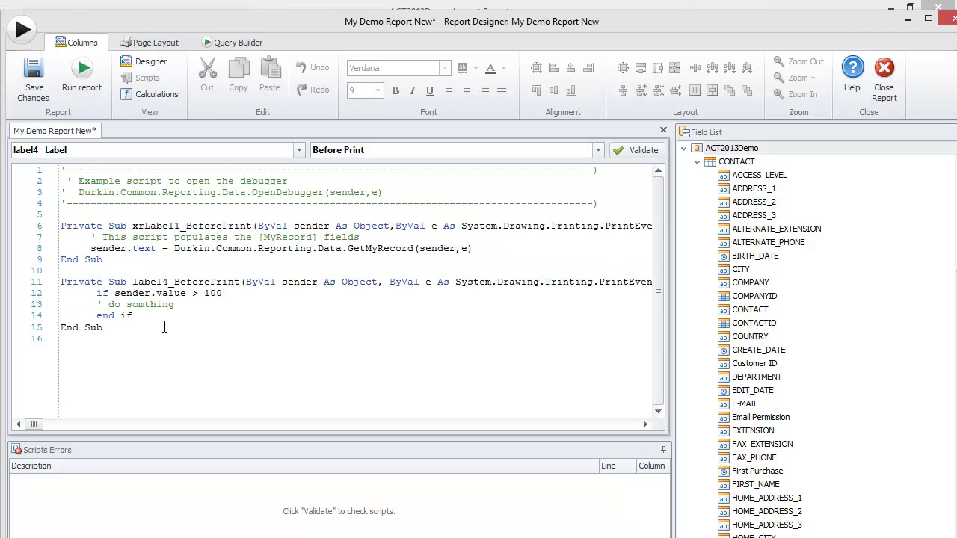